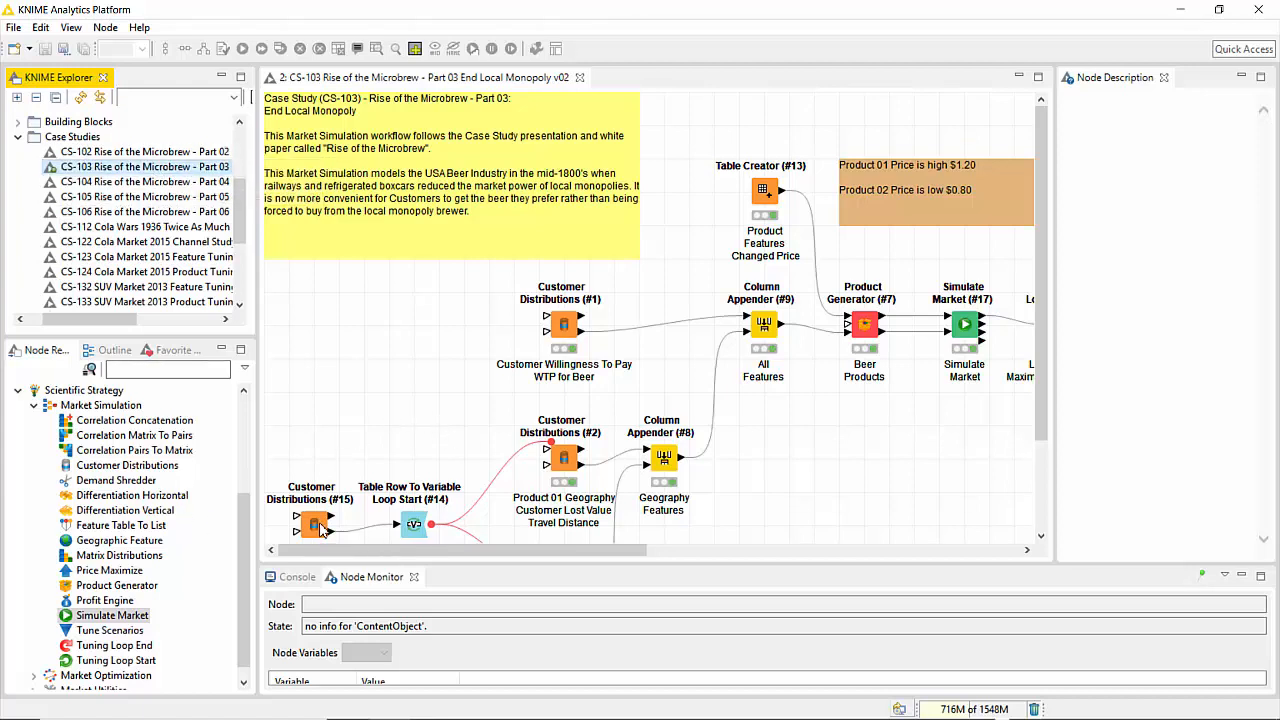
# Inspect the Customer Distributions, Product Generator and Simulate Market nodes in the workflow and read their descriptions.
pyautogui.moveTo(640, 550); pyautogui.dragTo(553, 551)
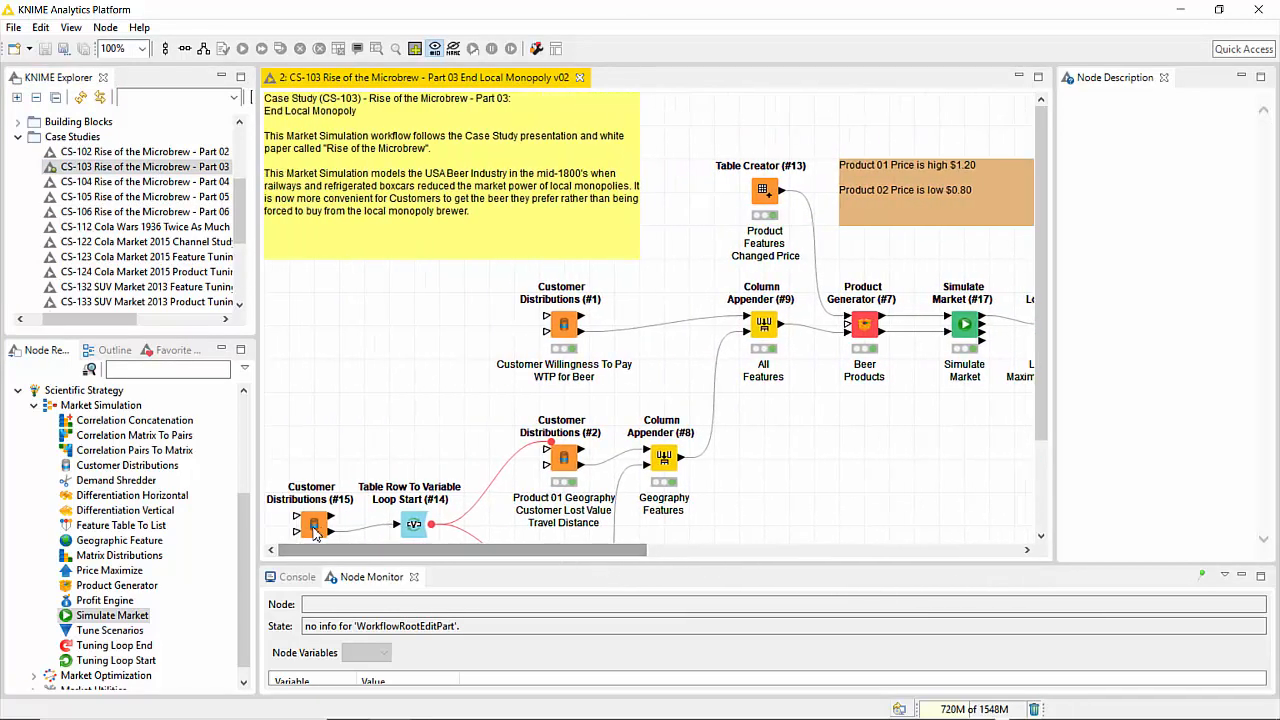
pyautogui.click(313, 530)
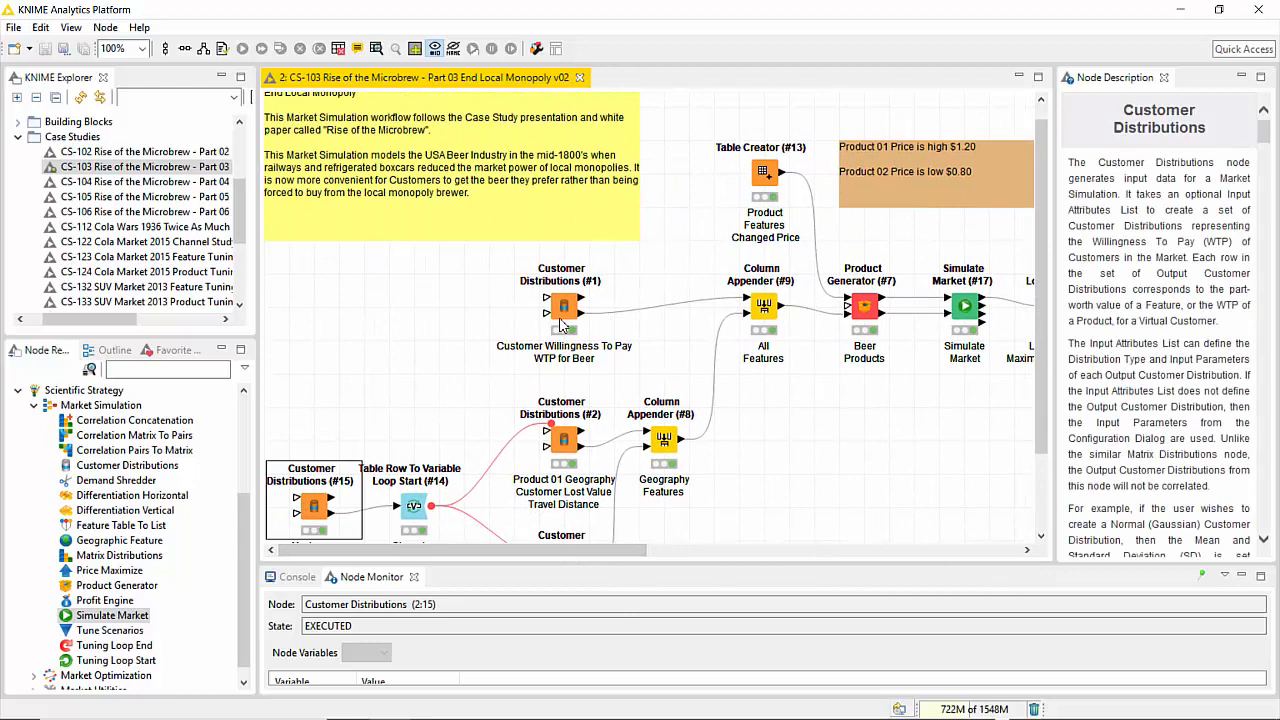
pyautogui.click(562, 445)
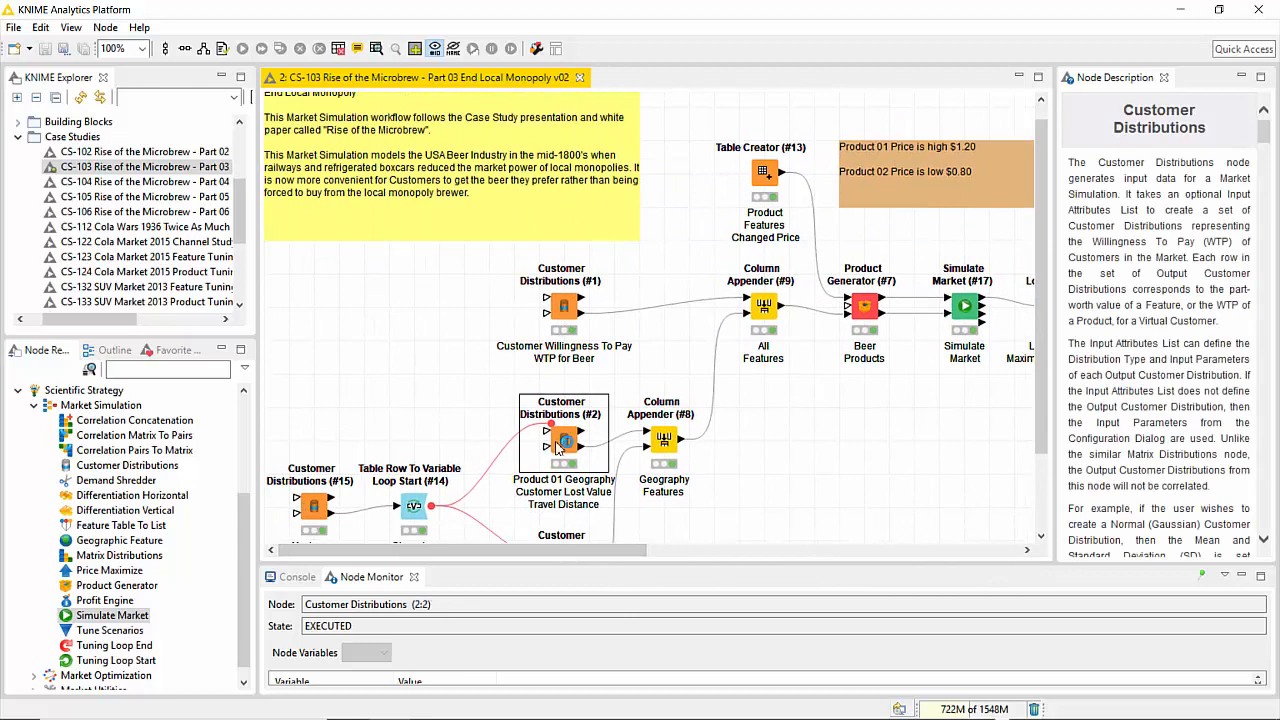
pyautogui.click(867, 312)
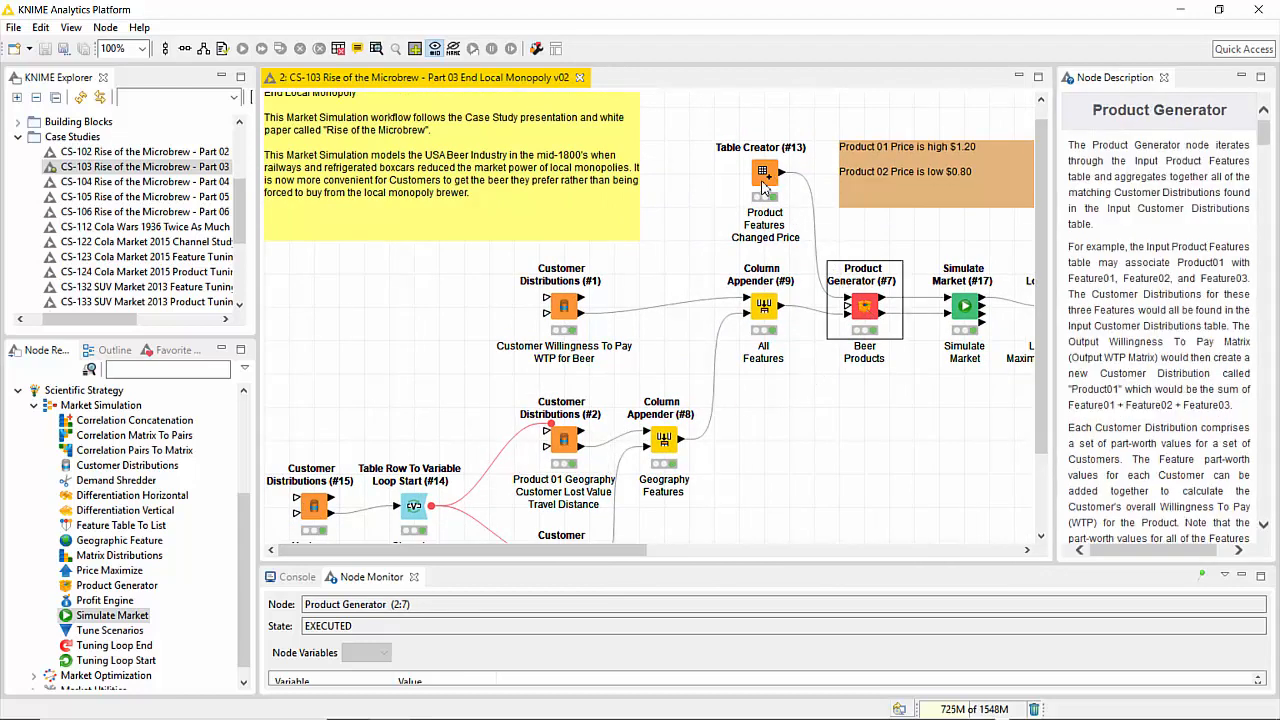
pyautogui.click(968, 316)
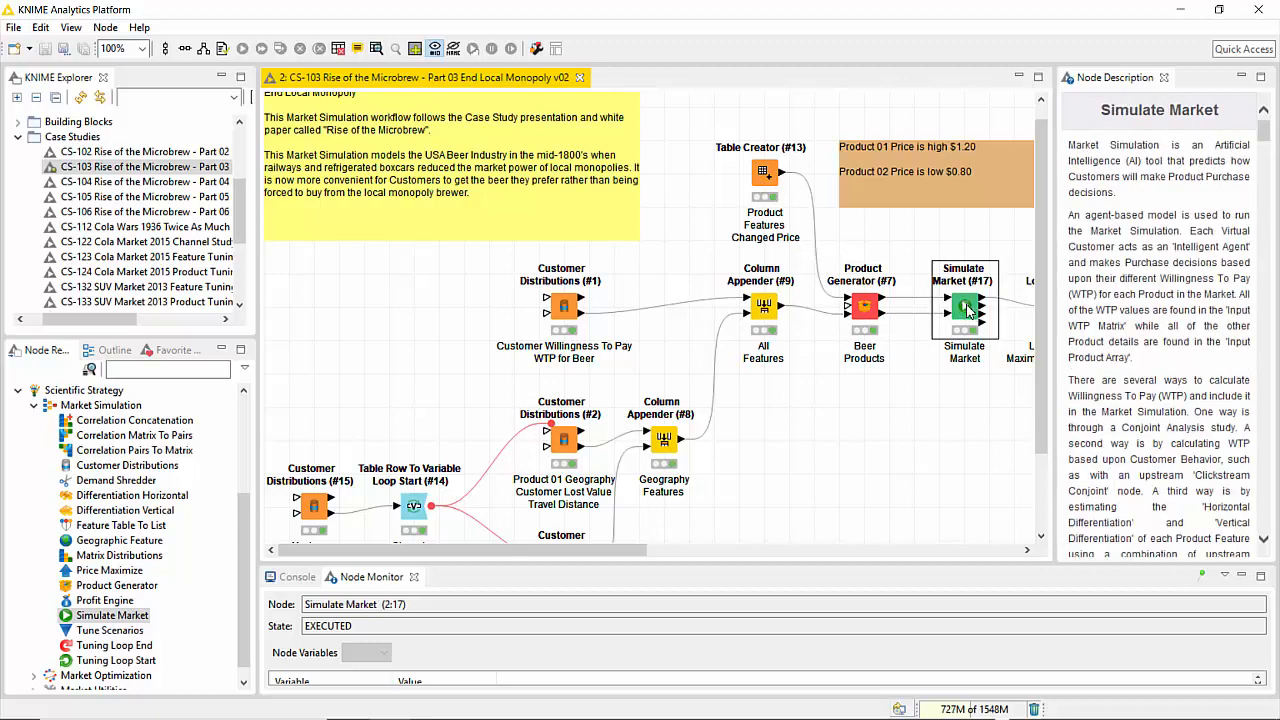
# Read the Profit Engine and Simulate Market descriptions in the node repository, then review the workflow's Simulate Market configuration without changing it.
pyautogui.click(113, 613)
pyautogui.click(118, 601)
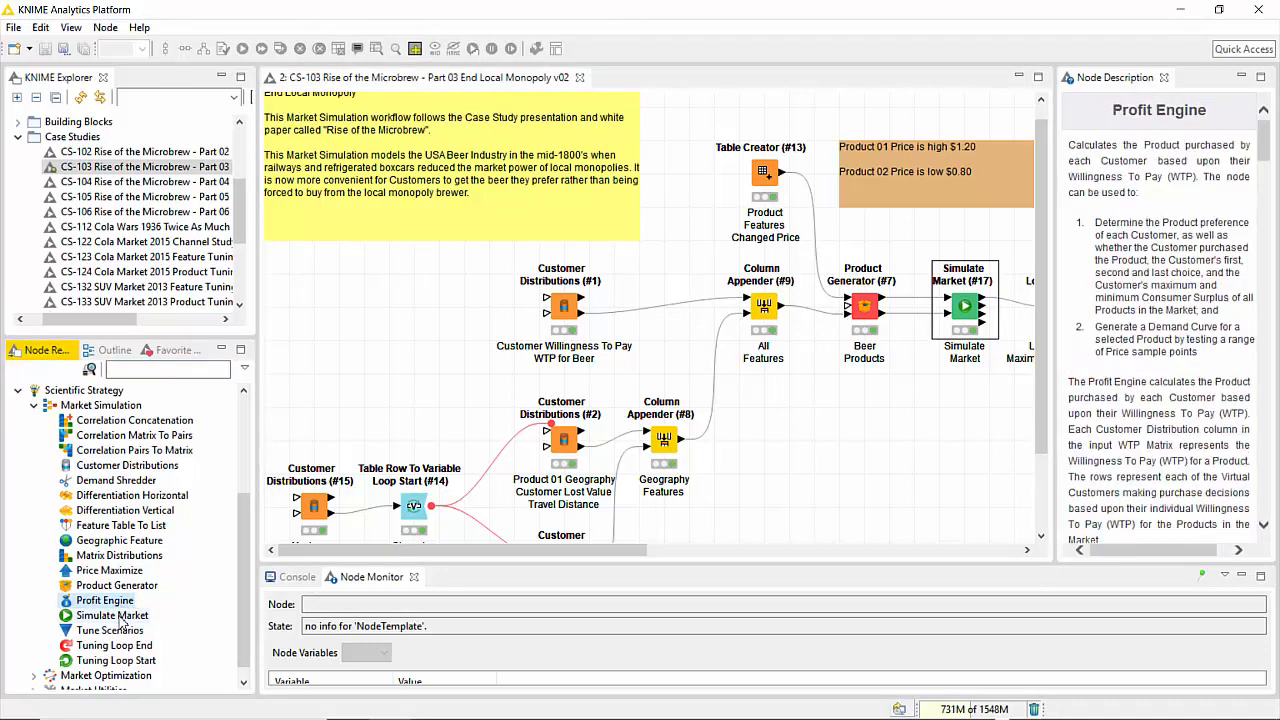
pyautogui.click(118, 616)
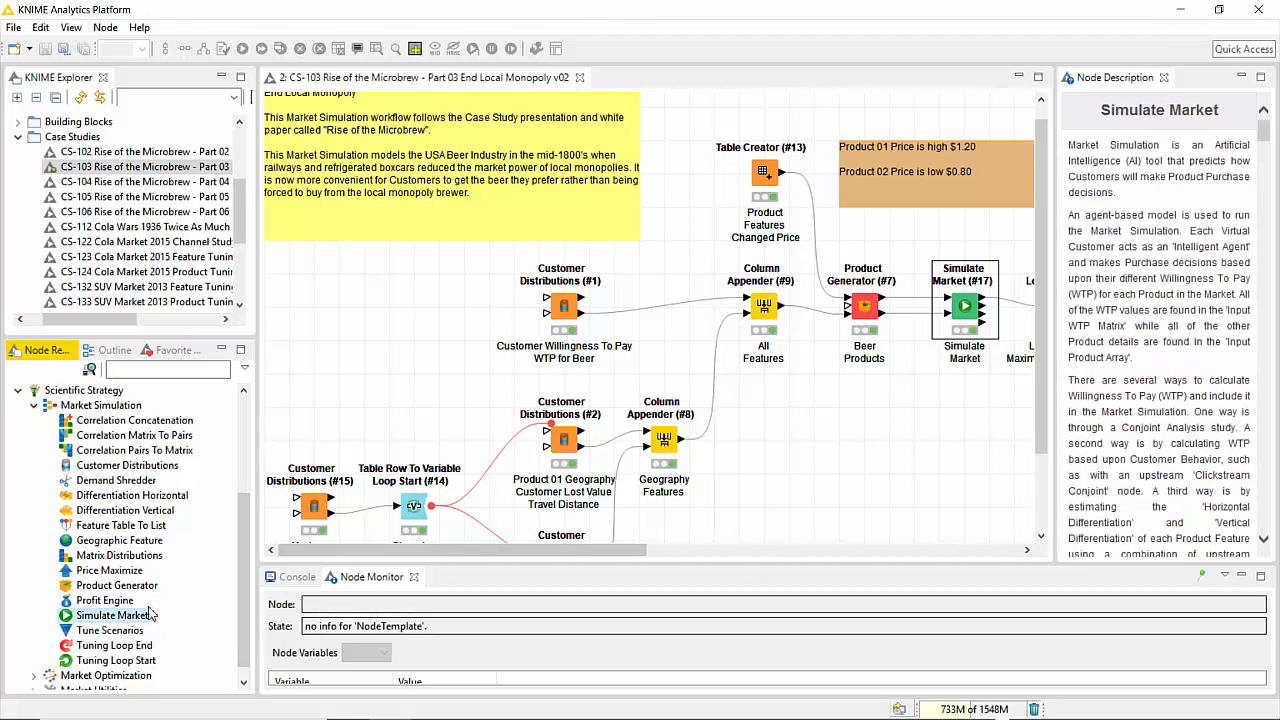
pyautogui.doubleClick(966, 310)
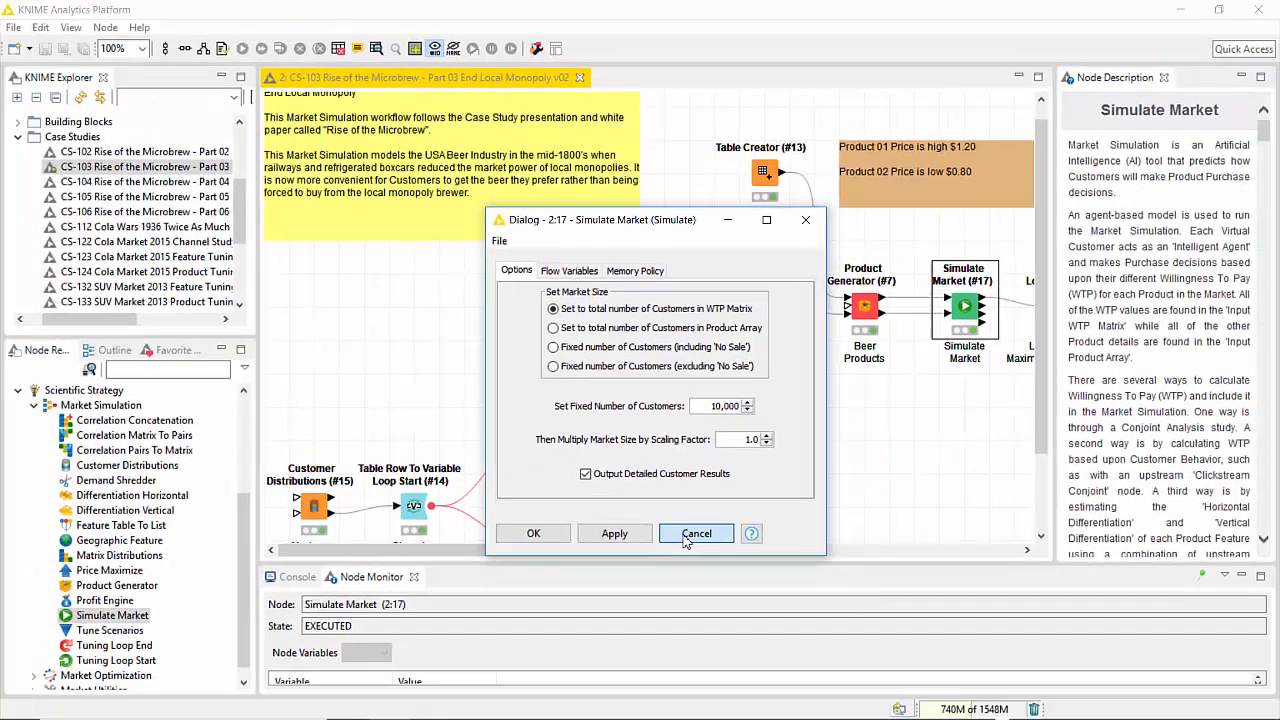
pyautogui.click(697, 533)
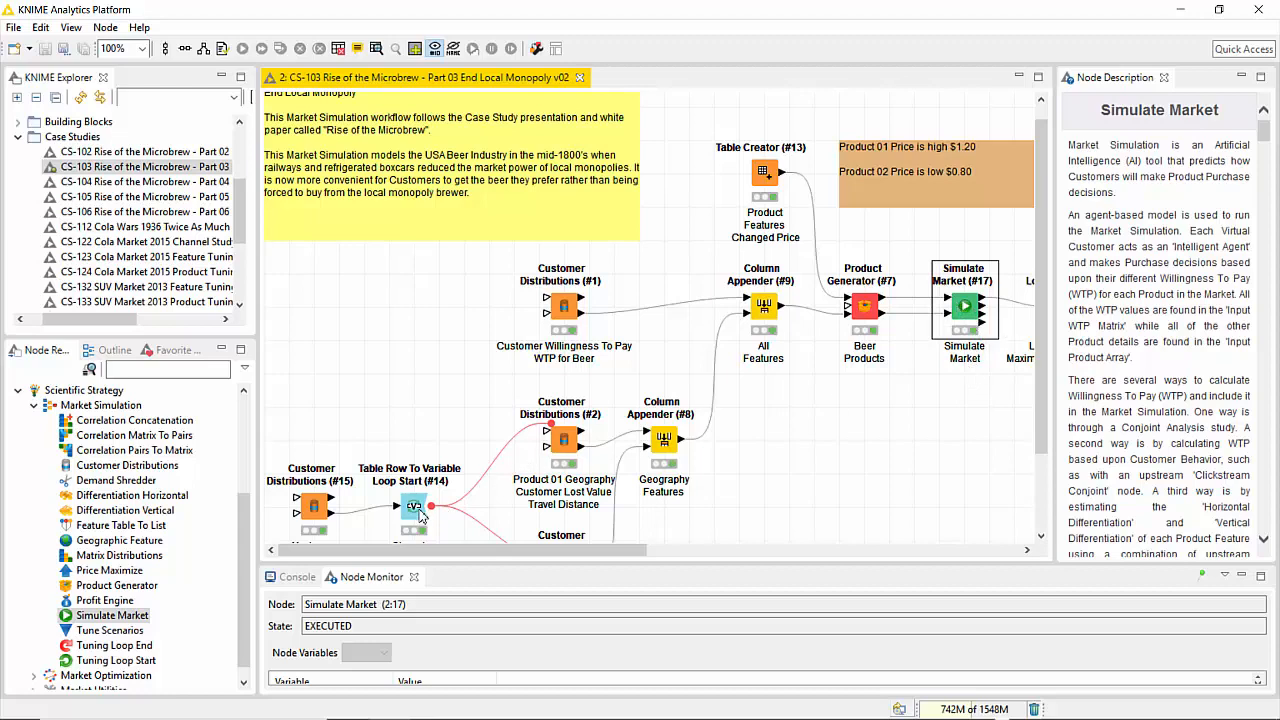
# Maximize the CS-103 workflow editor so it fills the workbench.
pyautogui.scroll(-1, 790, 457)
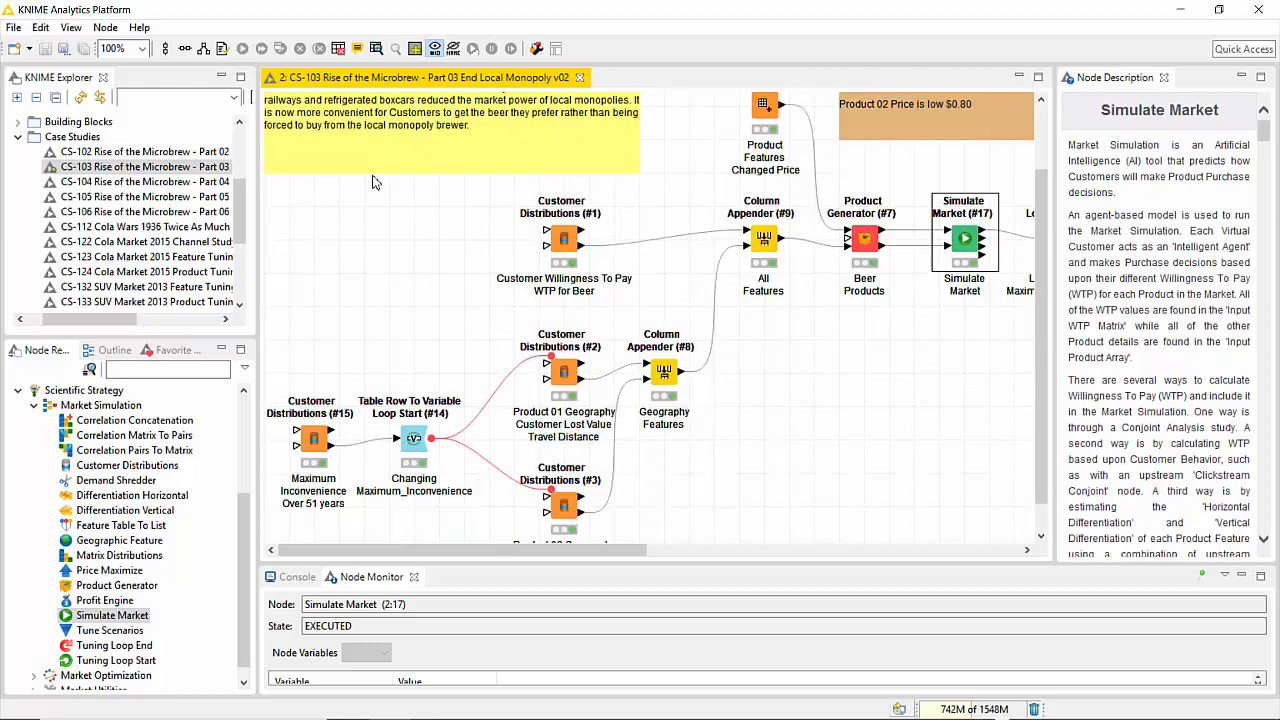
pyautogui.doubleClick(377, 78)
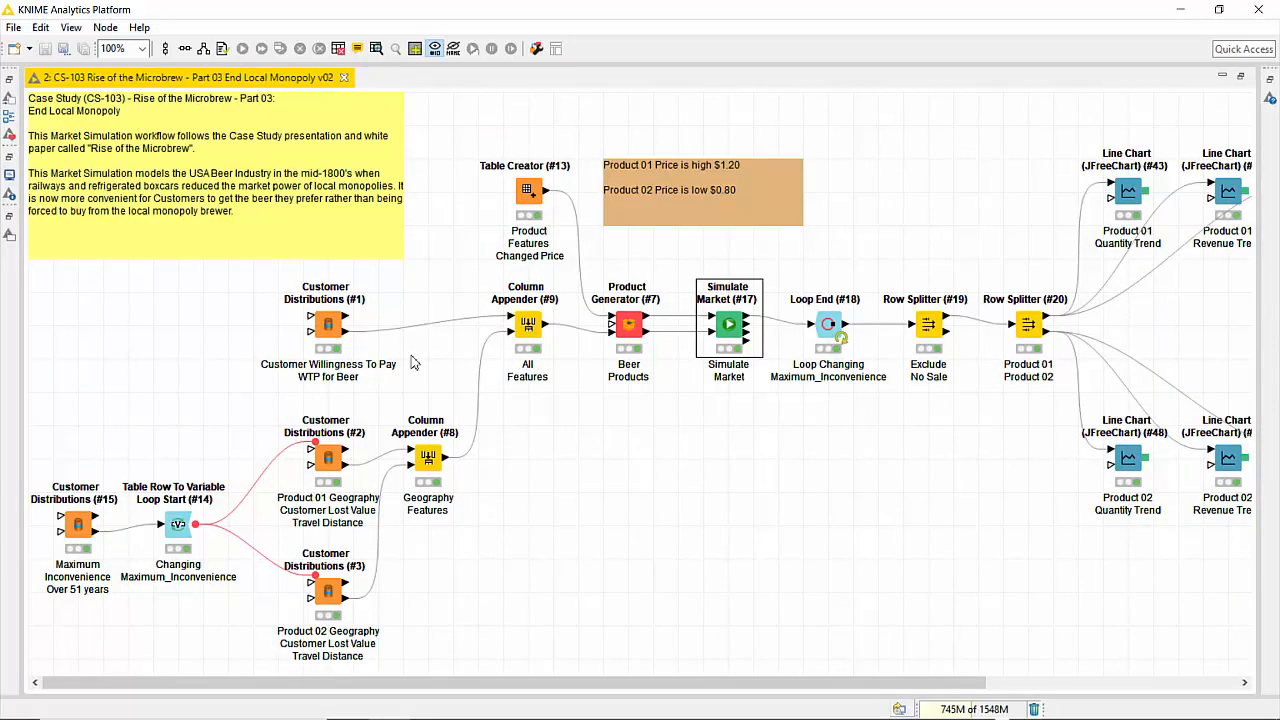
# Open the Table Creator (#13) configuration and examine the features assigned to Product 01 and Product 02.
pyautogui.doubleClick(532, 198)
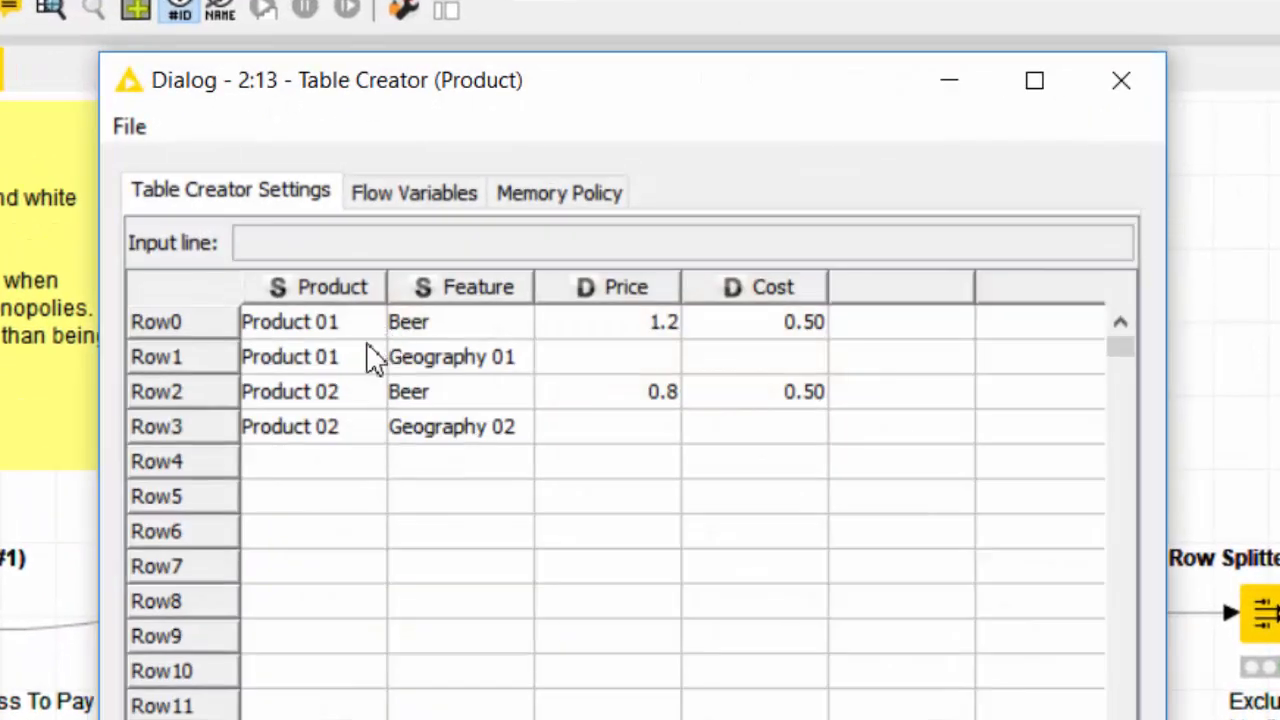
pyautogui.moveTo(350, 307); pyautogui.dragTo(446, 334)
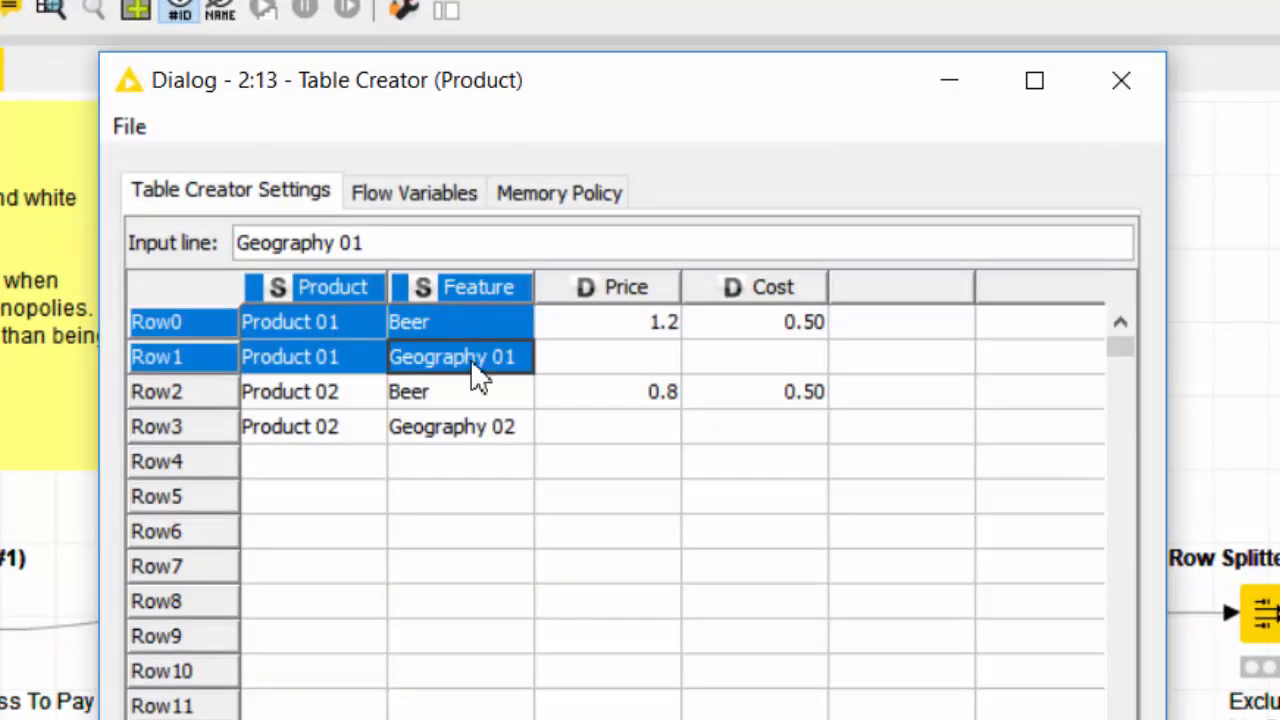
pyautogui.moveTo(366, 395); pyautogui.dragTo(452, 450)
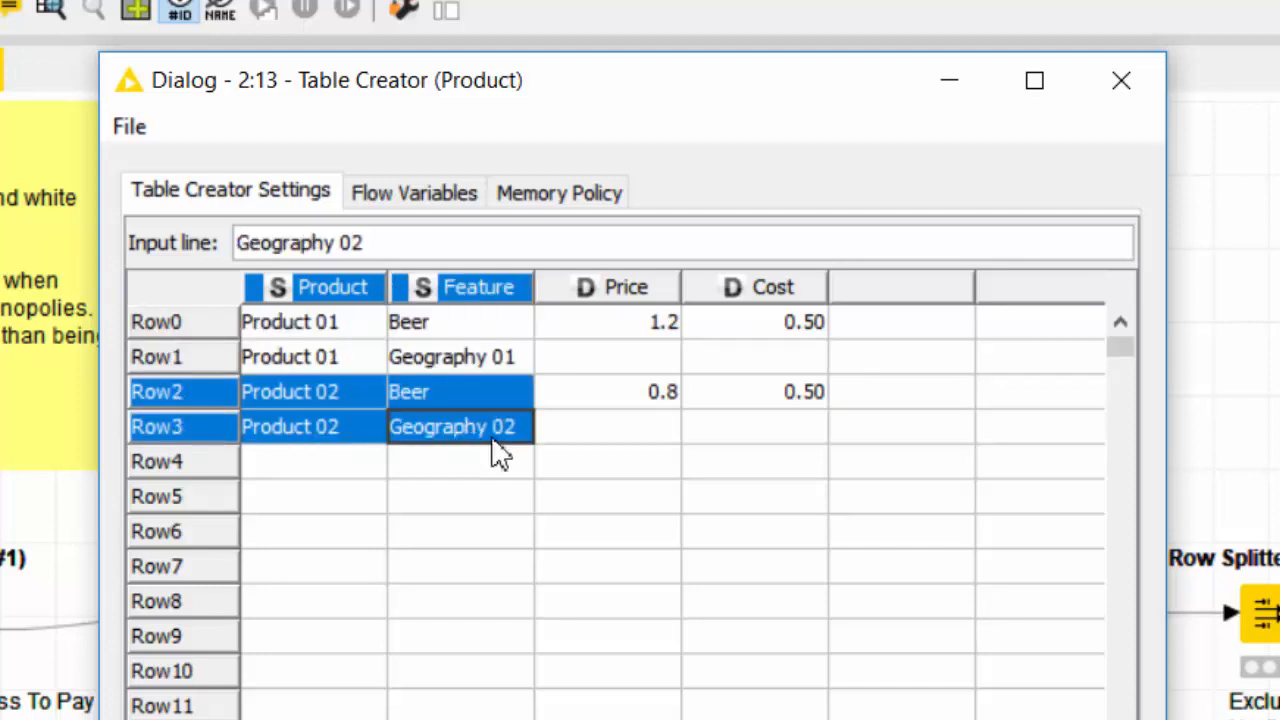
pyautogui.click(336, 329)
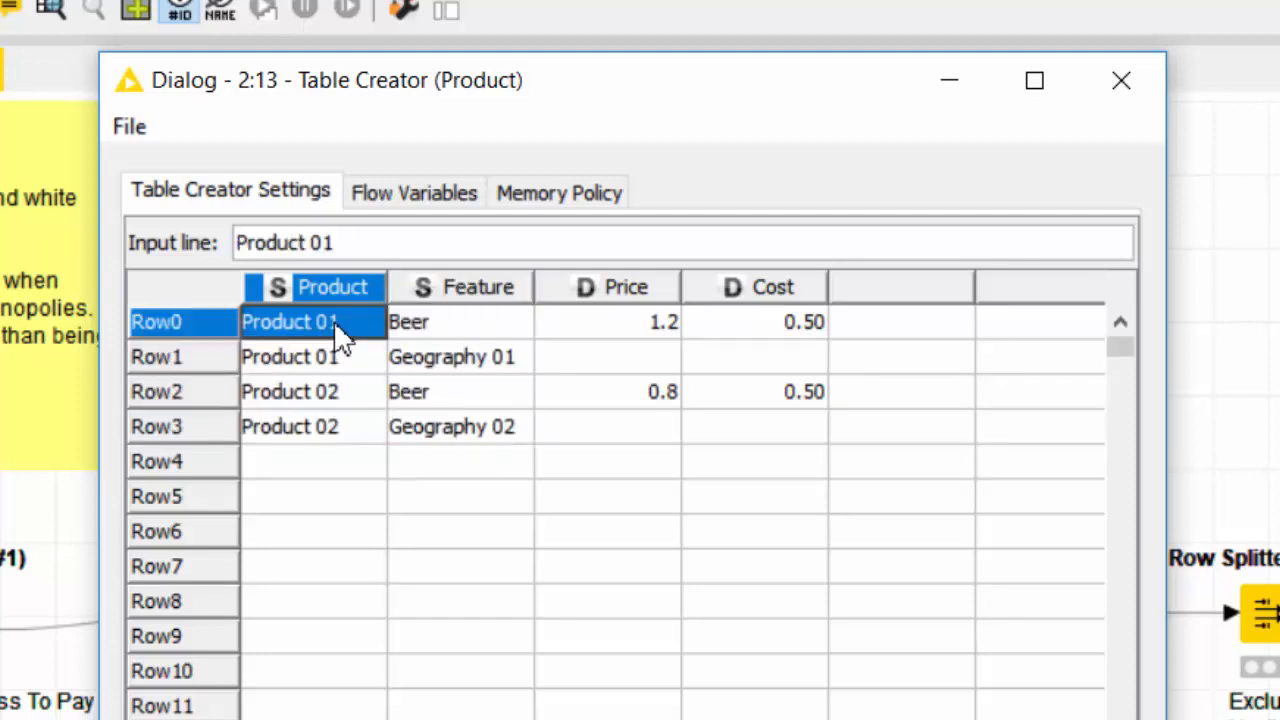
pyautogui.click(356, 400)
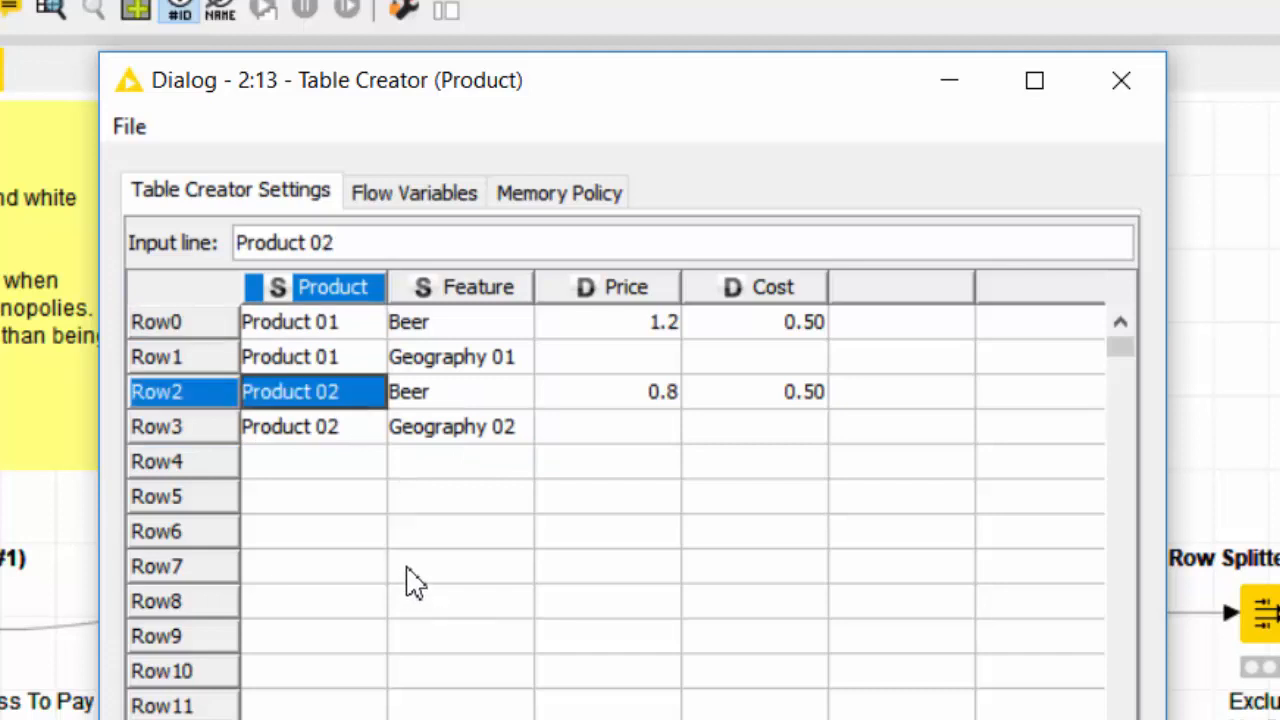
# Compare the Beer prices of Product 01 and Product 02 in the table, and close the configuration without changes.
pyautogui.click(612, 338)
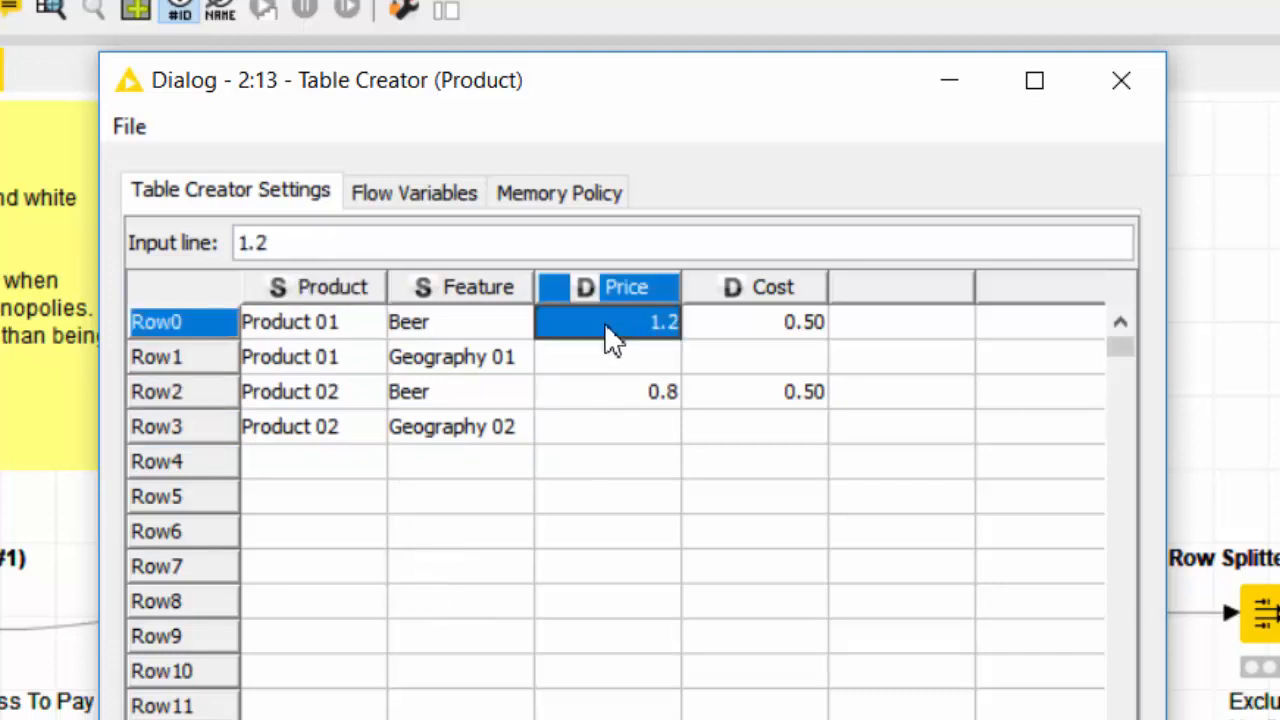
pyautogui.click(628, 402)
pyautogui.click(621, 339)
pyautogui.click(284, 396)
pyautogui.click(607, 400)
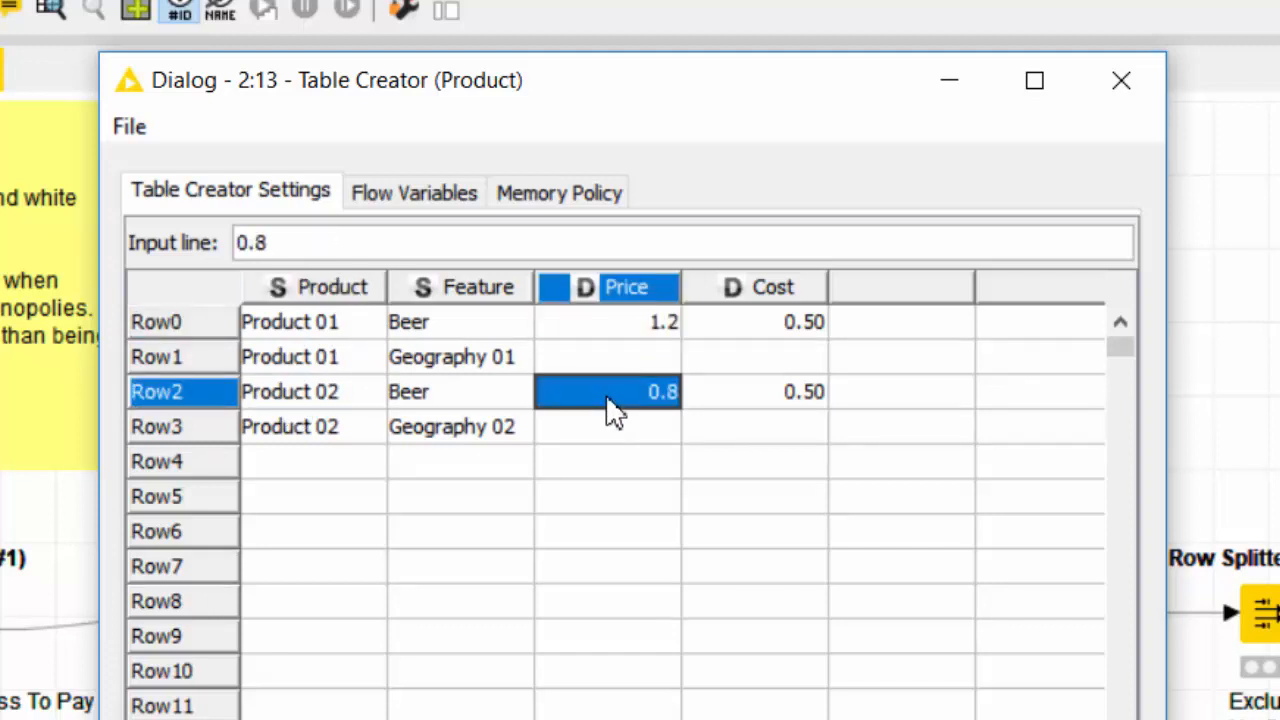
pyautogui.moveTo(618, 328); pyautogui.dragTo(623, 382)
pyautogui.click(618, 325)
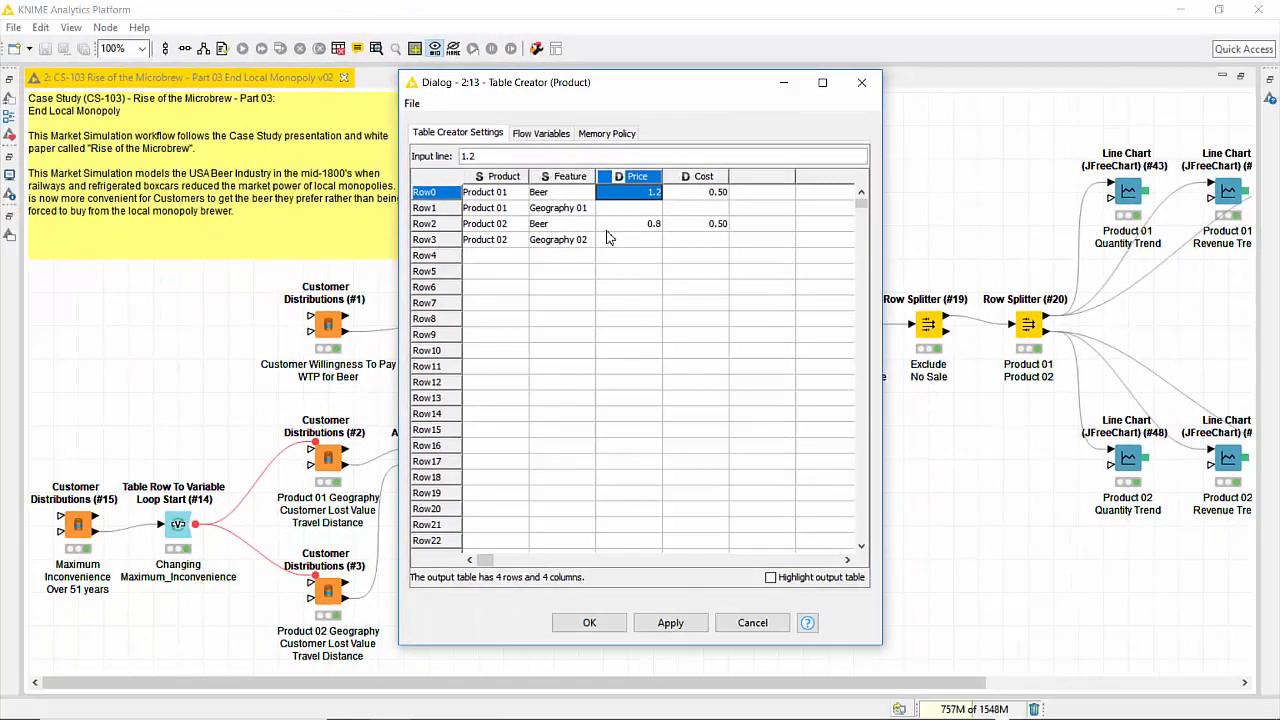
pyautogui.click(764, 626)
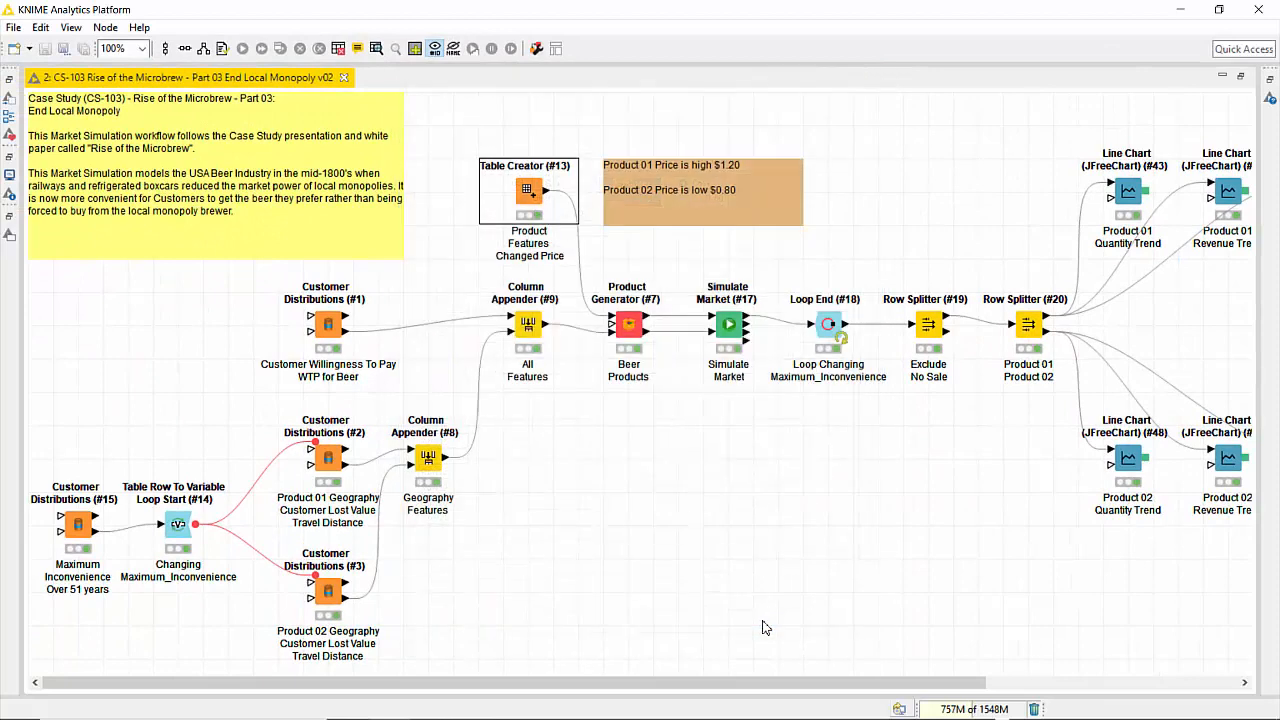
# Review the number of customers and Default Input Parameter A of Customer Distributions (#1), leaving the configuration unchanged.
pyautogui.doubleClick(330, 335)
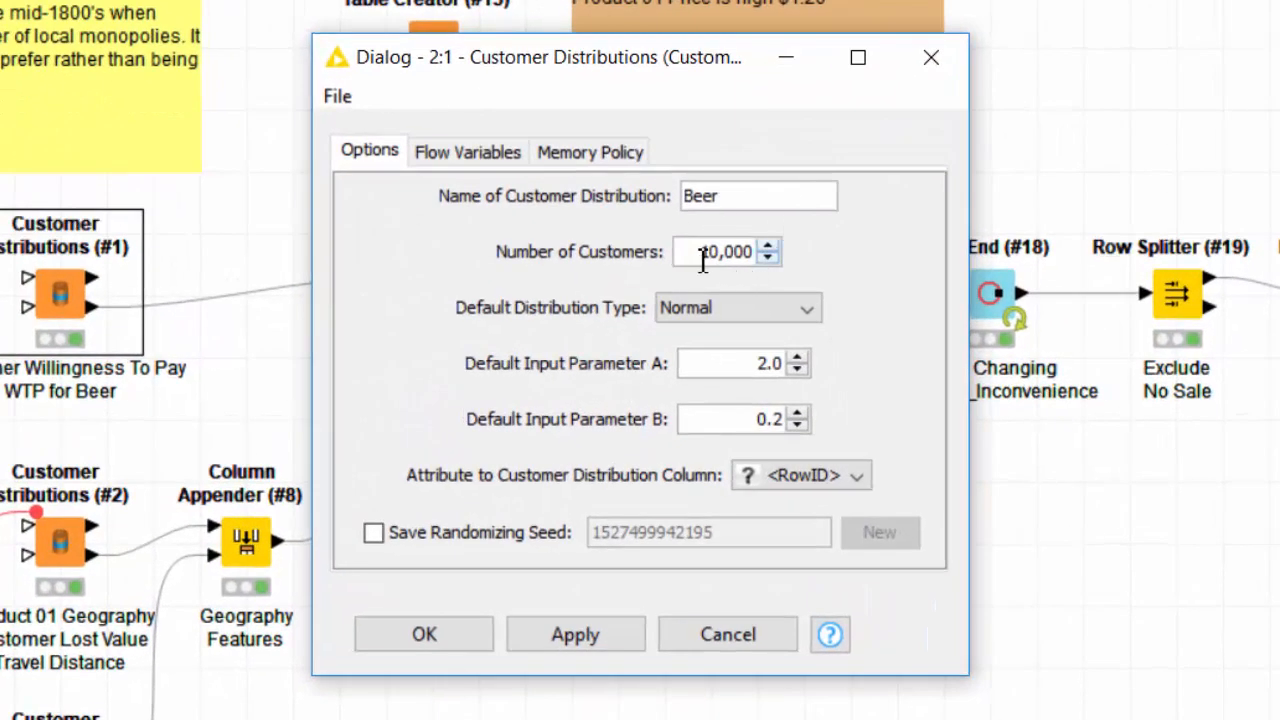
pyautogui.doubleClick(699, 263)
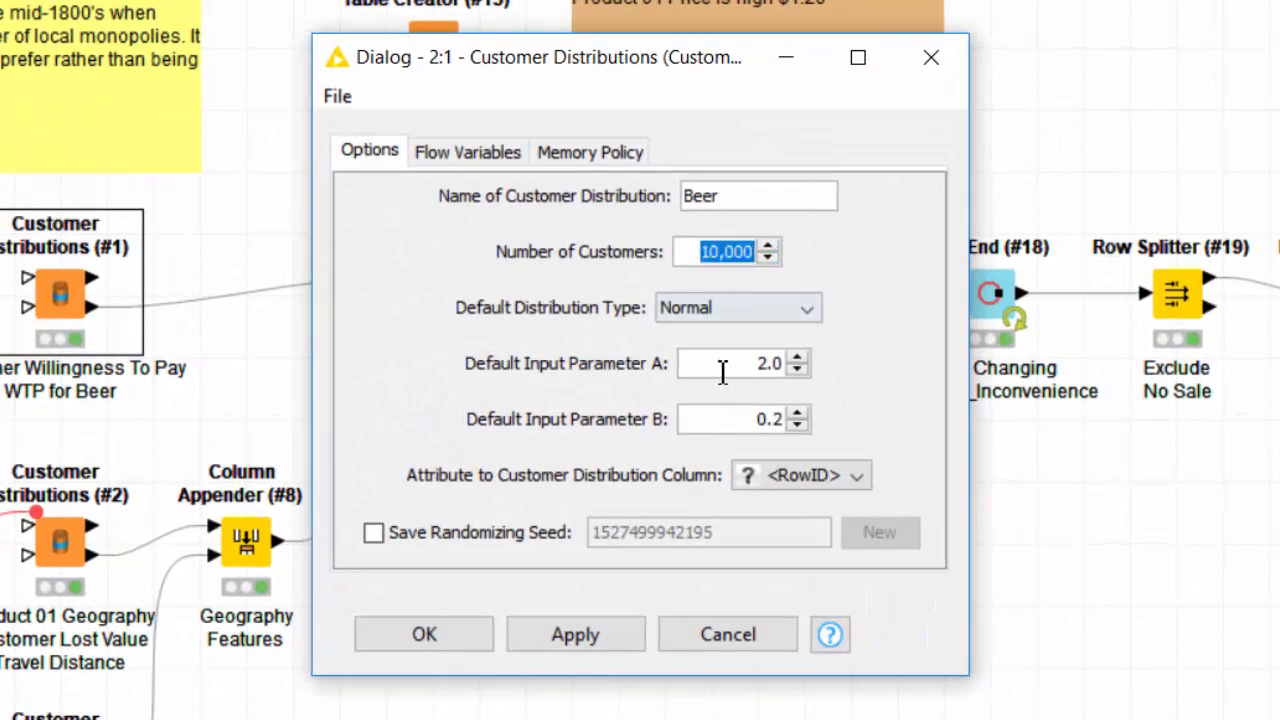
pyautogui.doubleClick(724, 366)
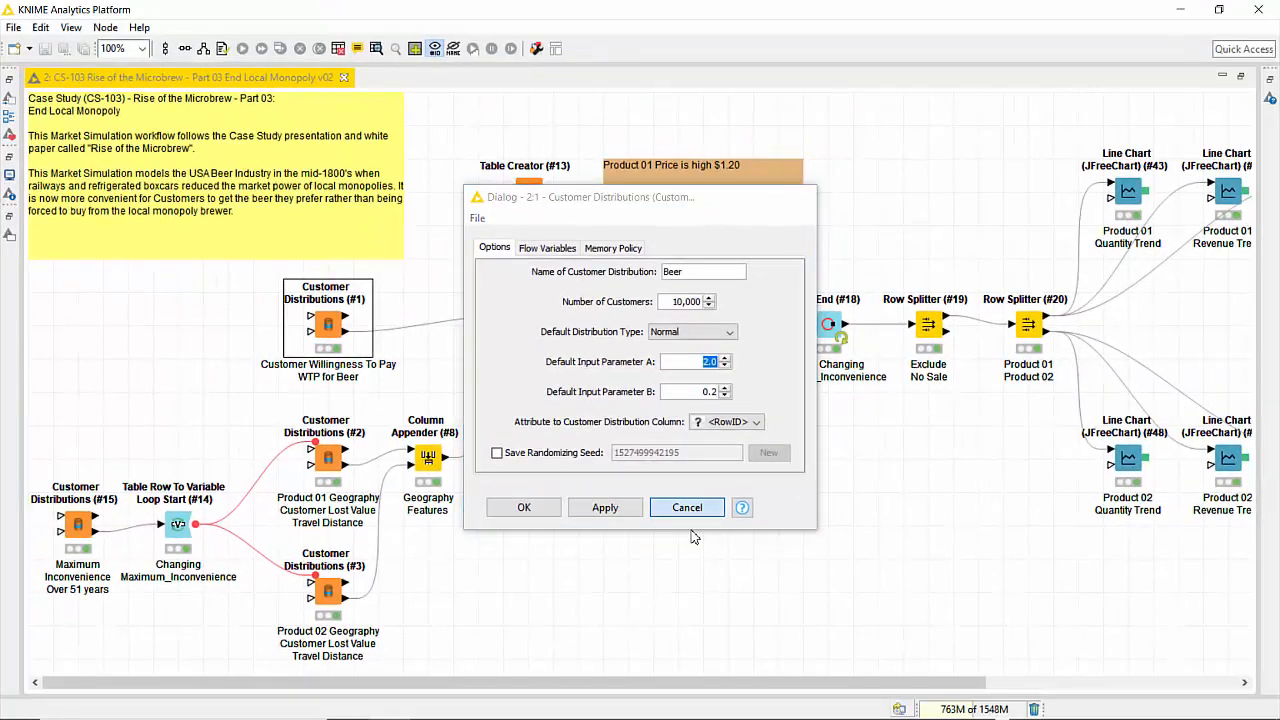
pyautogui.click(698, 538)
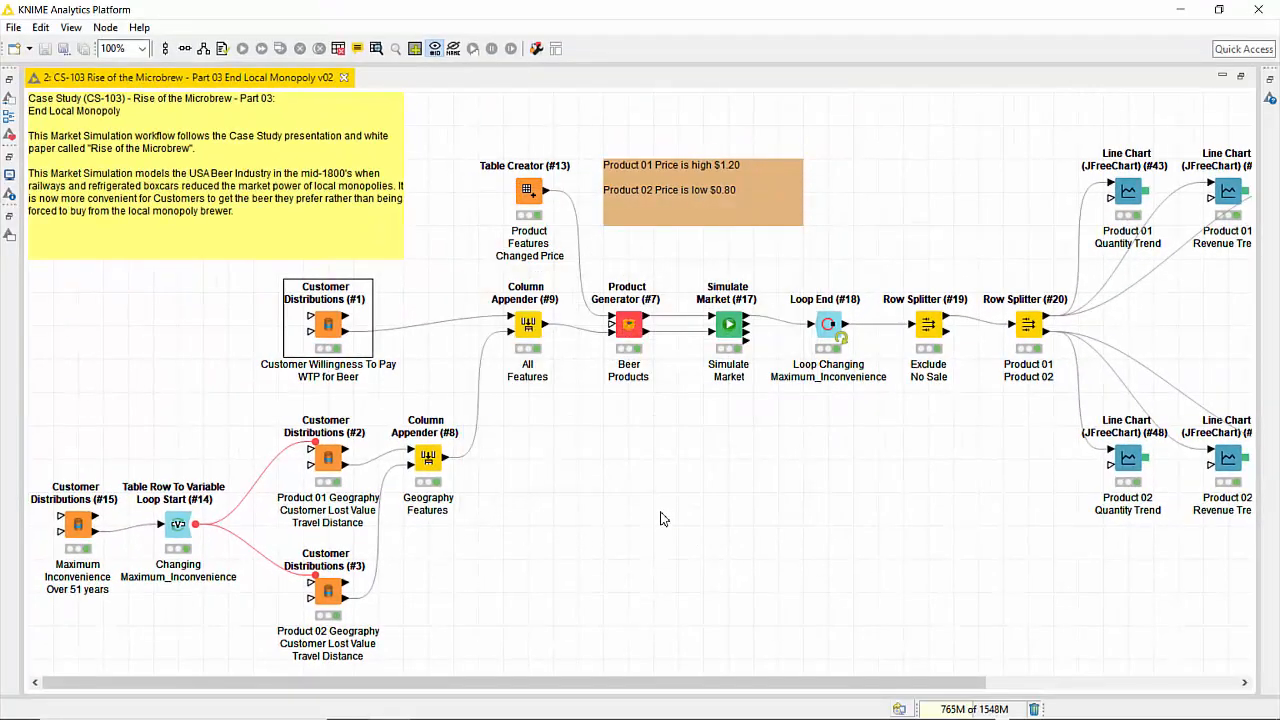
# Inspect the Product 01 and Product 02 geography distribution nodes and the Maximum Inconvenience node that feeds their loop.
pyautogui.click(331, 468)
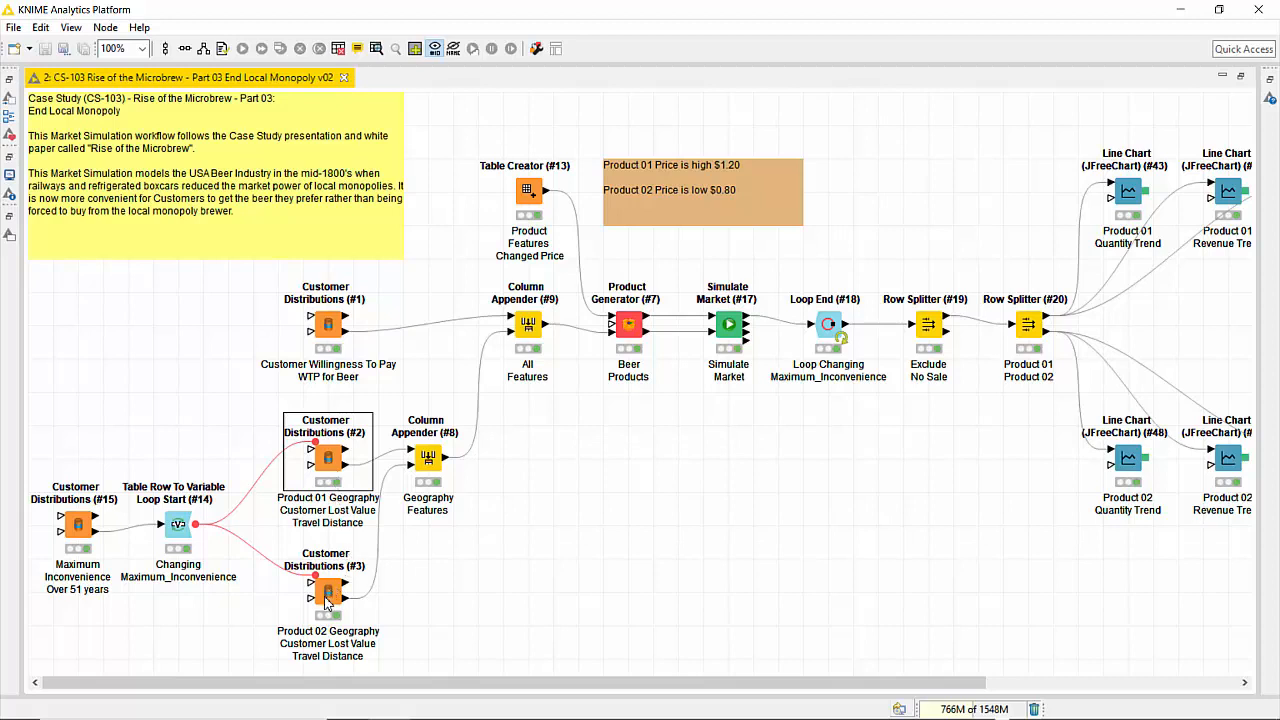
pyautogui.click(324, 596)
pyautogui.click(331, 475)
pyautogui.click(80, 532)
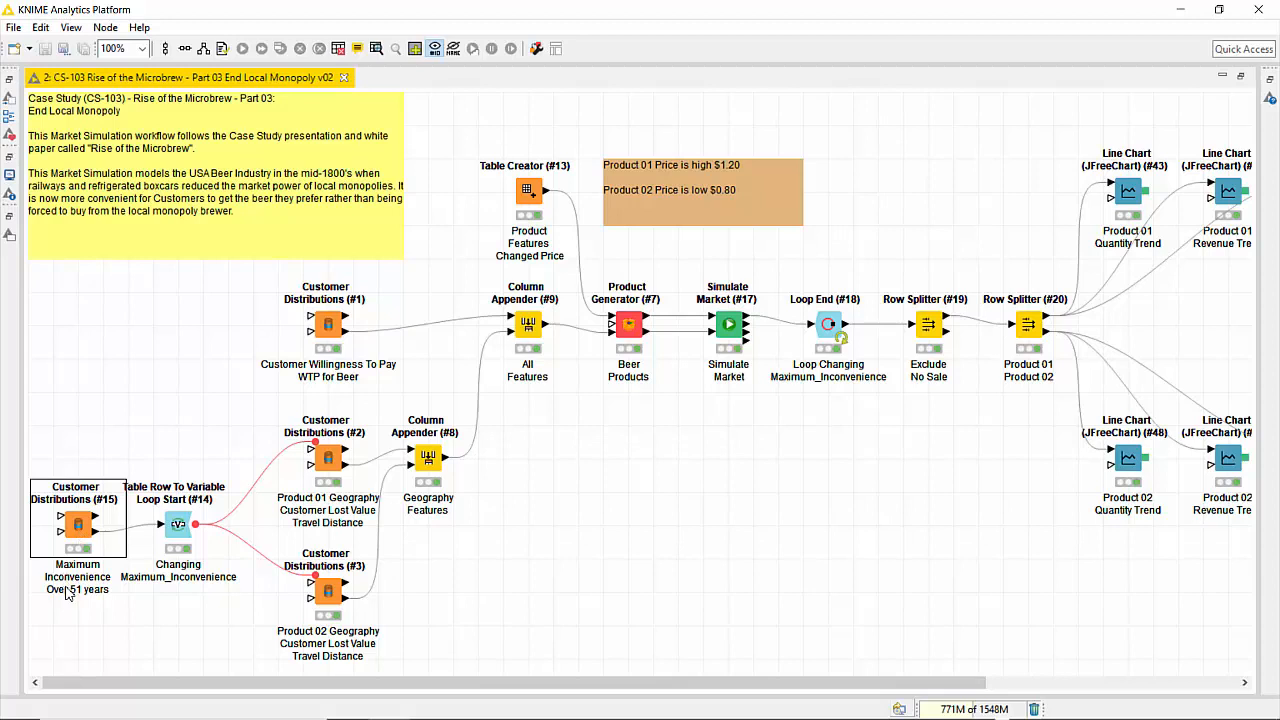
# Review the number of customers and default input parameters A and B of Customer Distributions (#15), and cancel without changes.
pyautogui.doubleClick(78, 530)
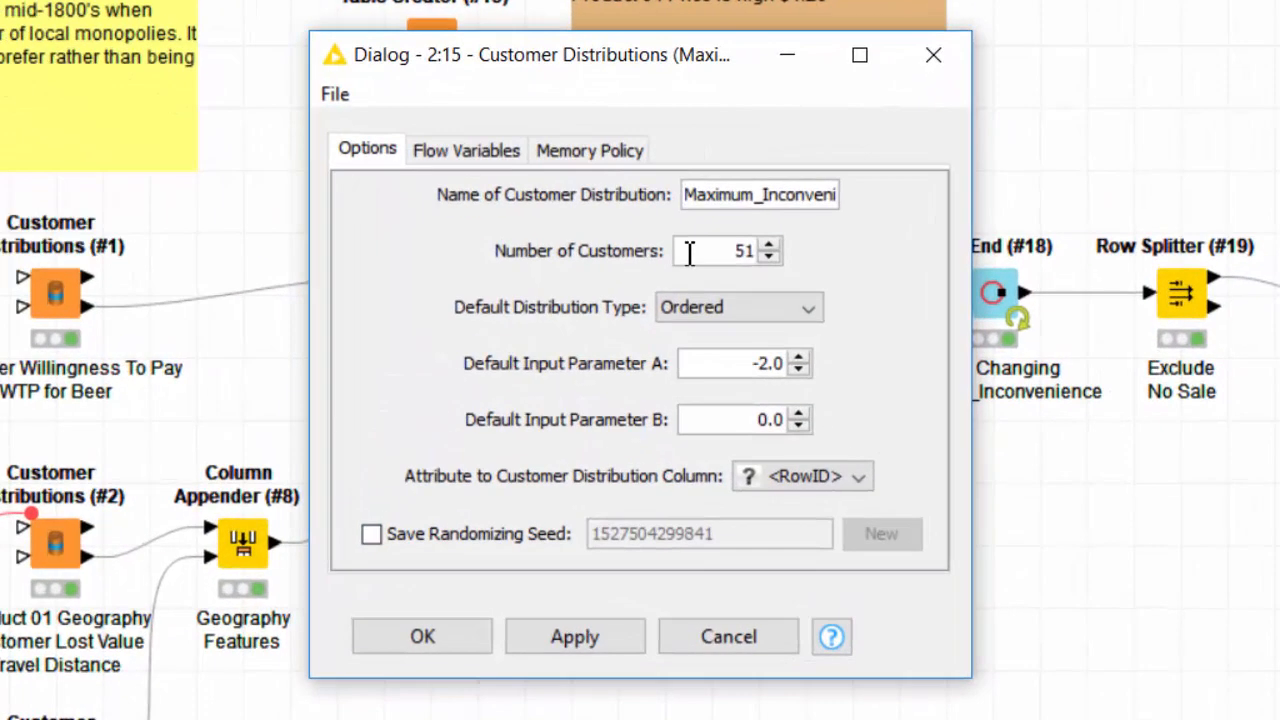
pyautogui.click(704, 251)
pyautogui.moveTo(704, 251); pyautogui.dragTo(800, 251)
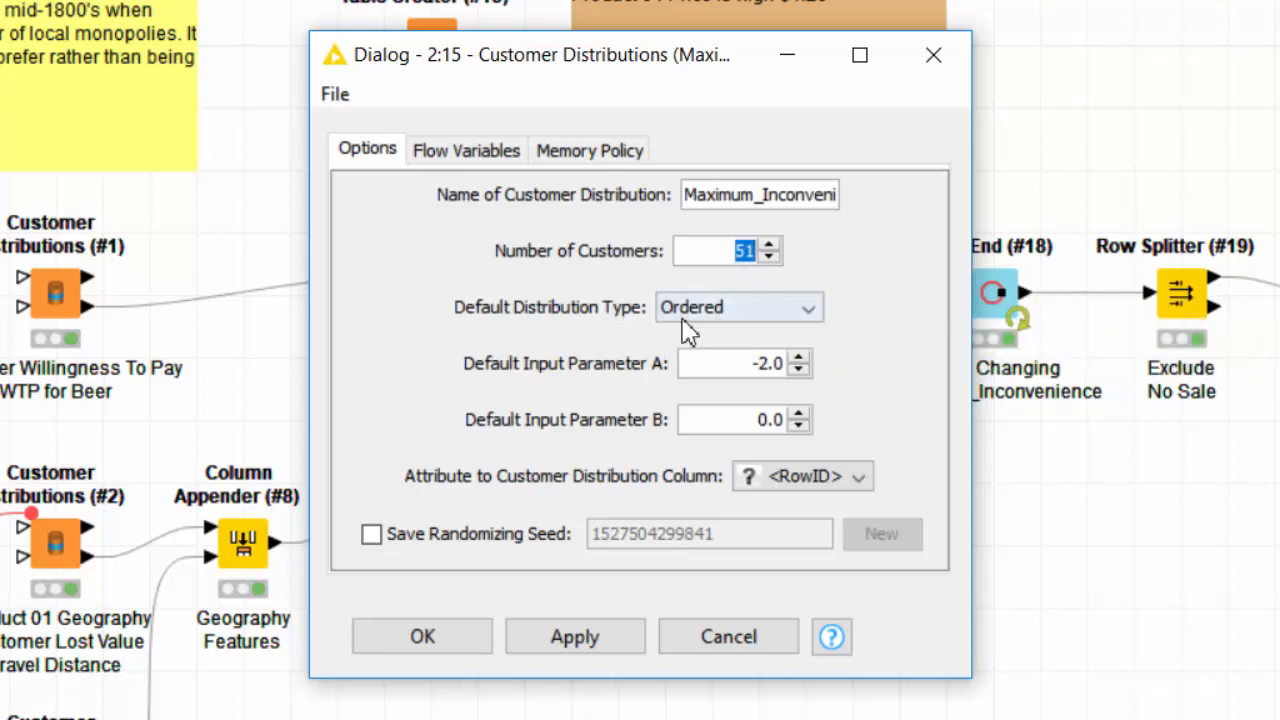
pyautogui.click(740, 363)
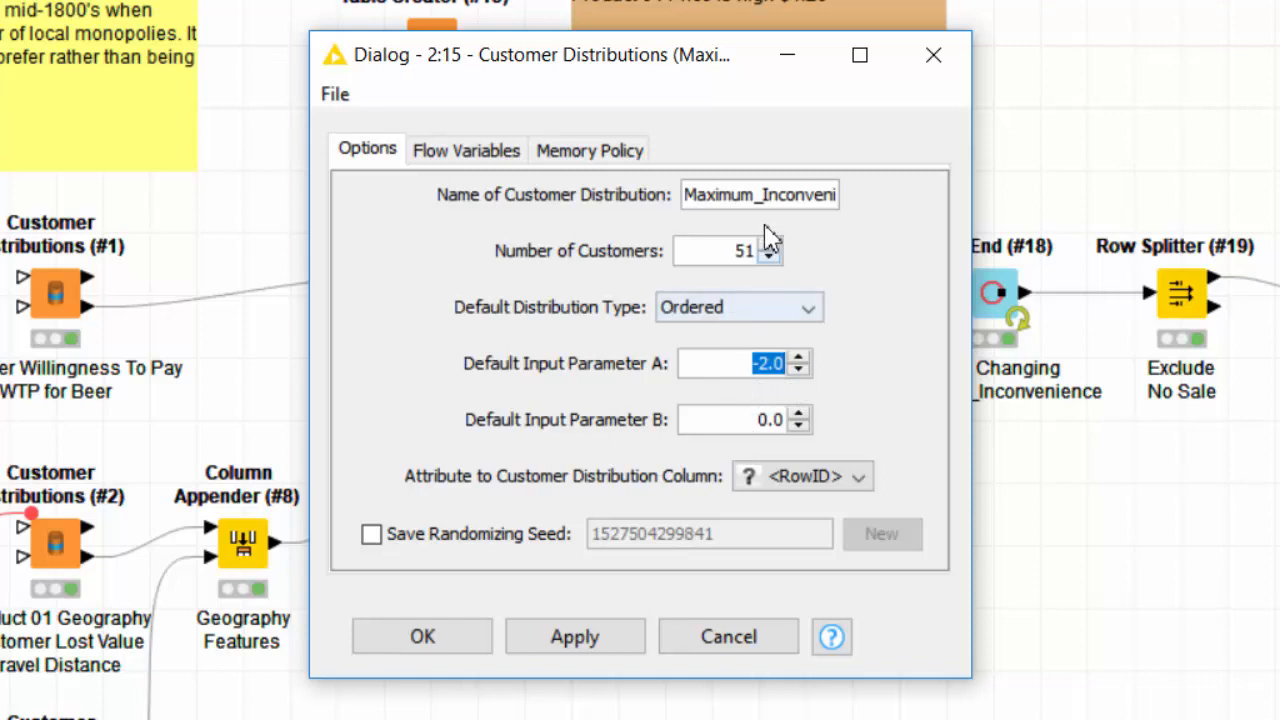
pyautogui.click(763, 420)
pyautogui.doubleClick(763, 420)
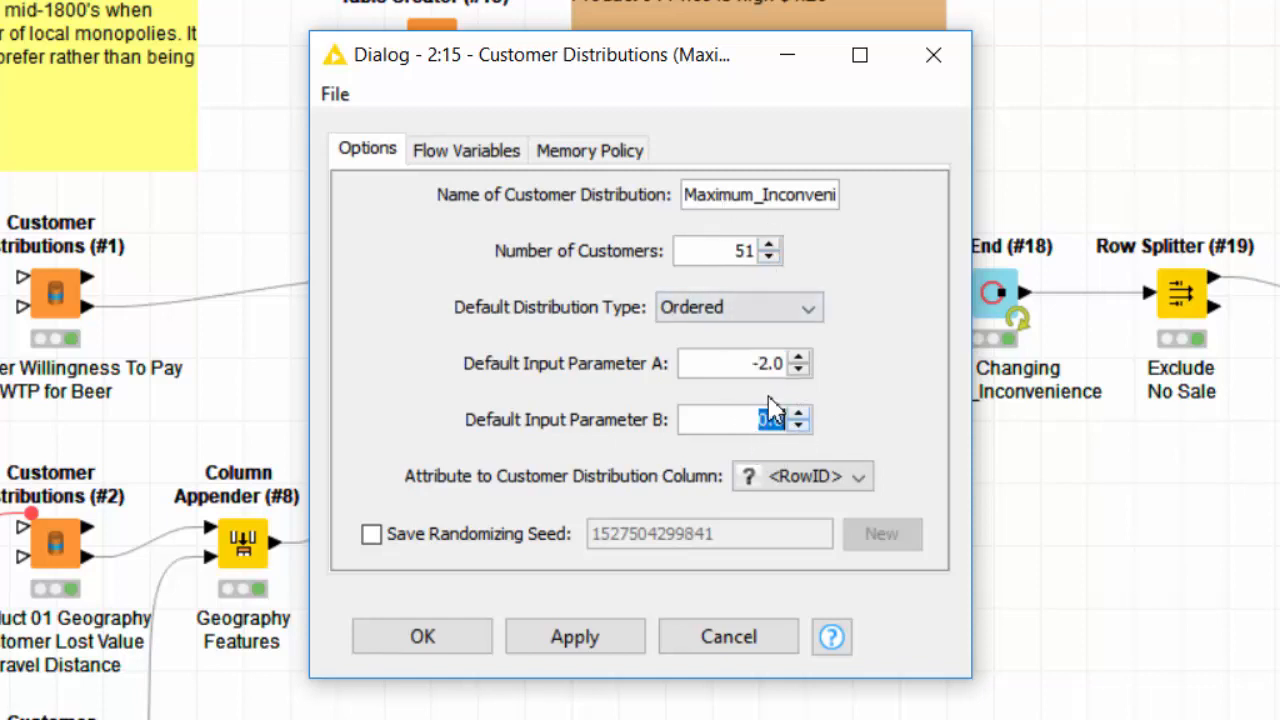
pyautogui.doubleClick(750, 363)
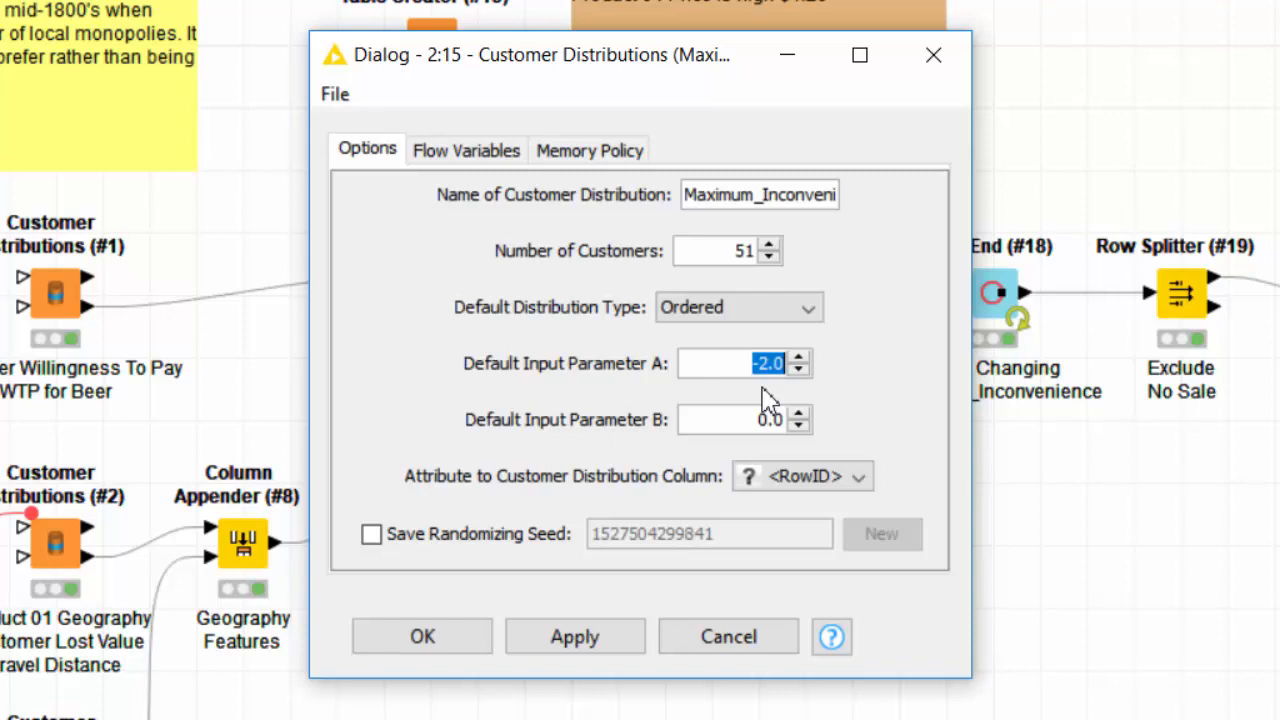
pyautogui.click(751, 363)
pyautogui.doubleClick(751, 363)
pyautogui.moveTo(764, 420); pyautogui.dragTo(828, 432)
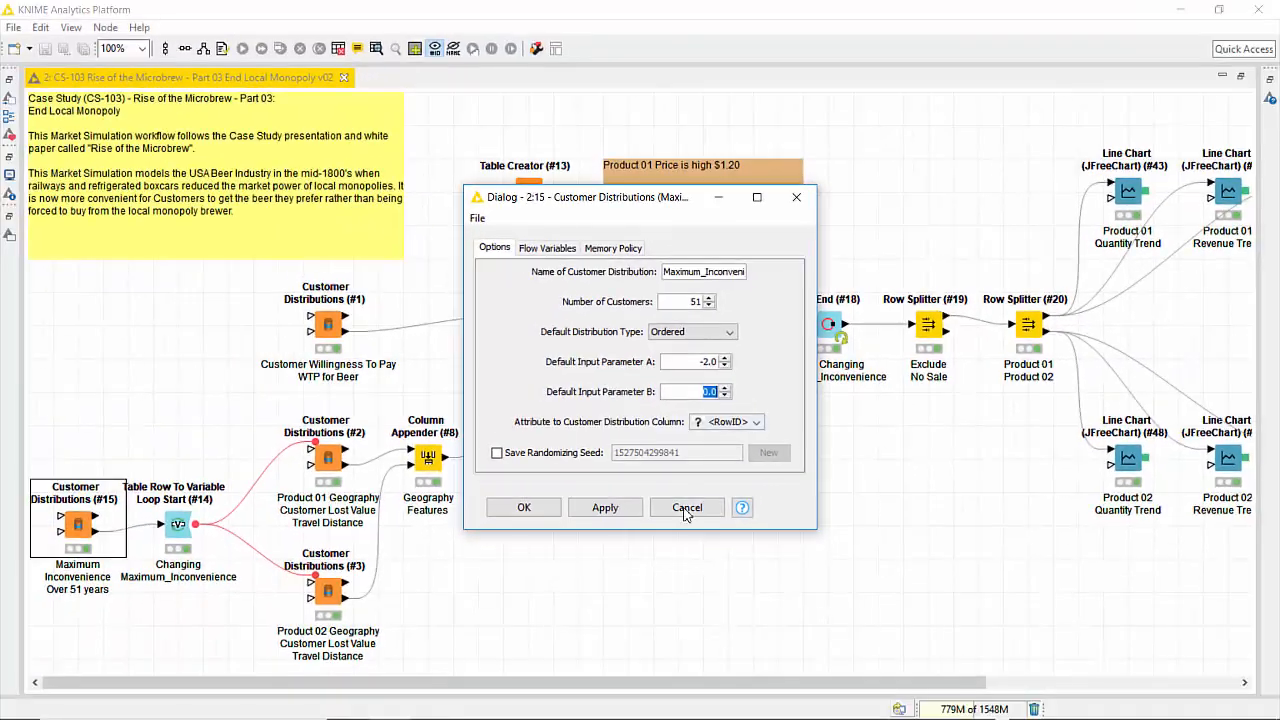
pyautogui.click(728, 637)
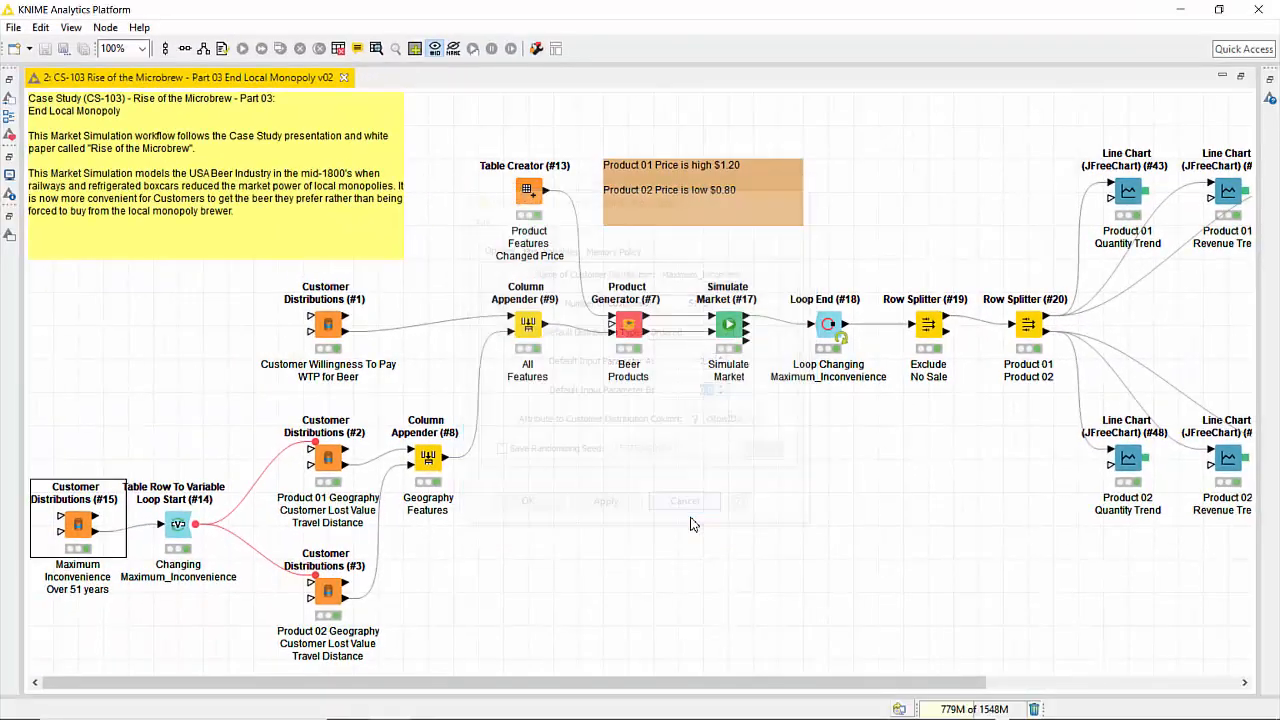
# View the output table of Customer Distributions (#15) and widen its Maximum_Inconvenience column to show the full name.
pyautogui.rightClick(85, 525)
pyautogui.click(131, 514)
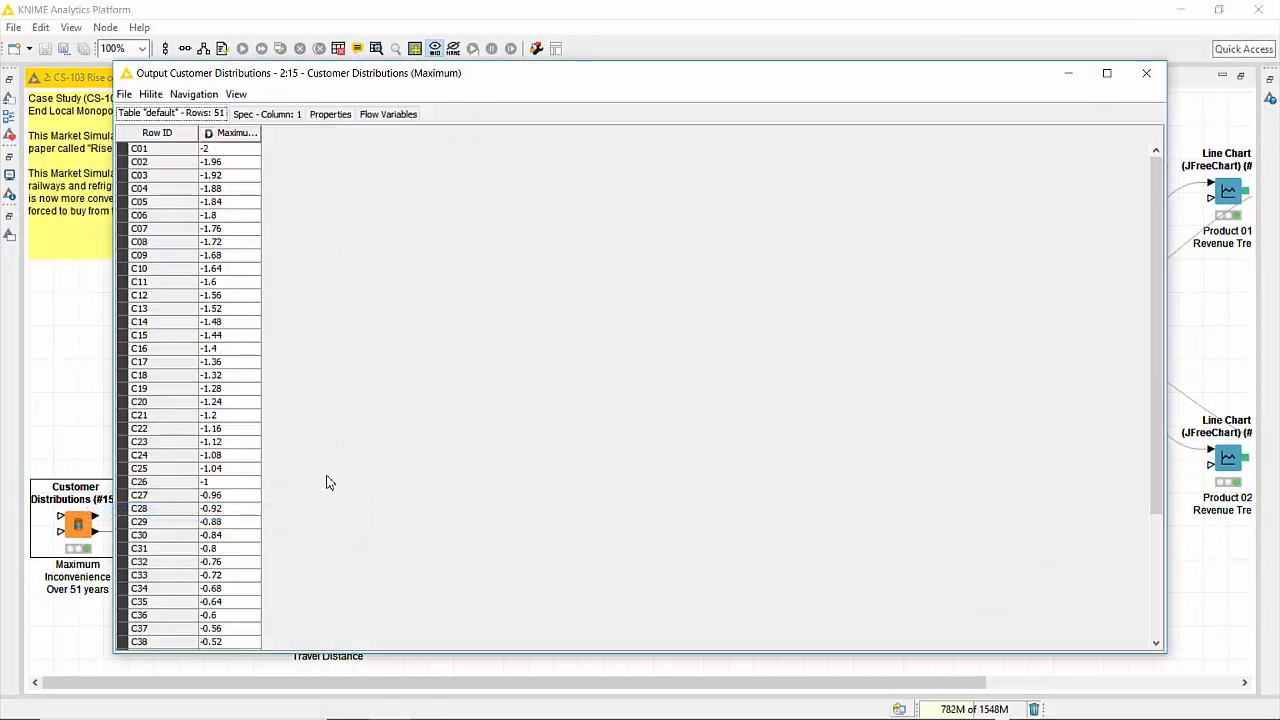
pyautogui.moveTo(261, 132); pyautogui.dragTo(336, 150)
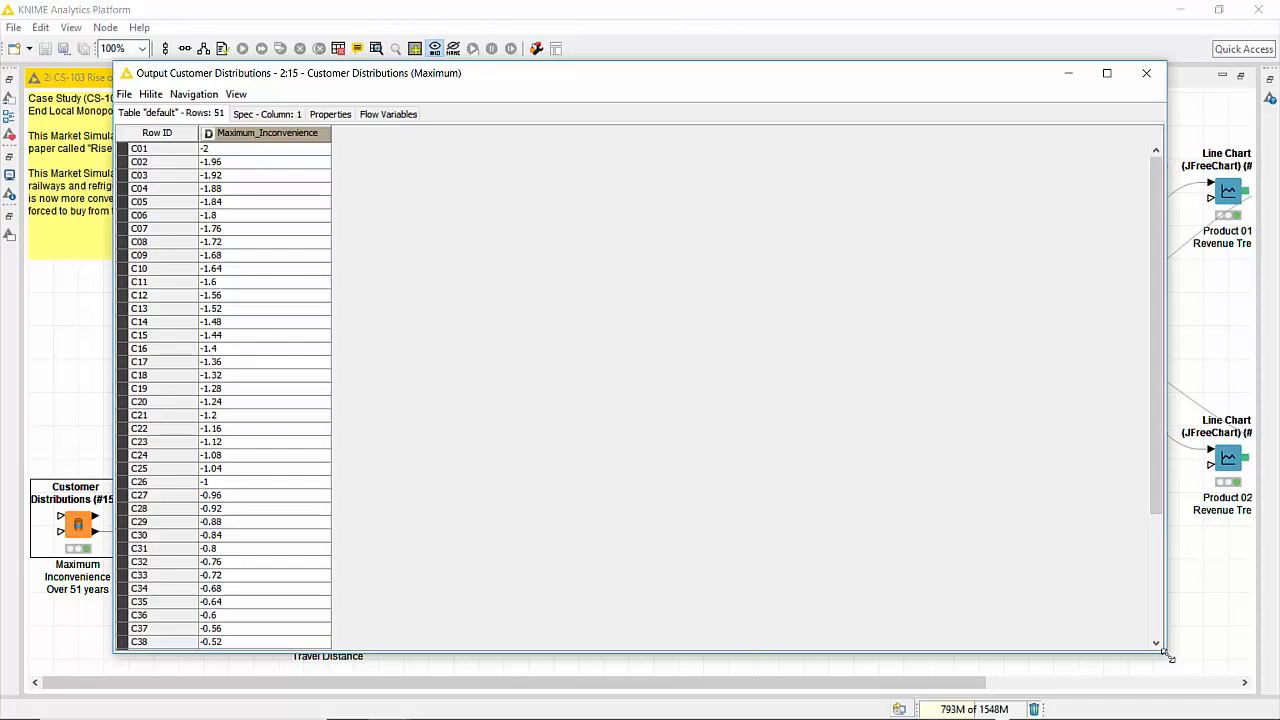
# Shrink the output table window of Customer Distributions (#15), examine the Maximum_Inconvenience values from row C01 through C51, and close it.
pyautogui.moveTo(1168, 655); pyautogui.dragTo(423, 240)
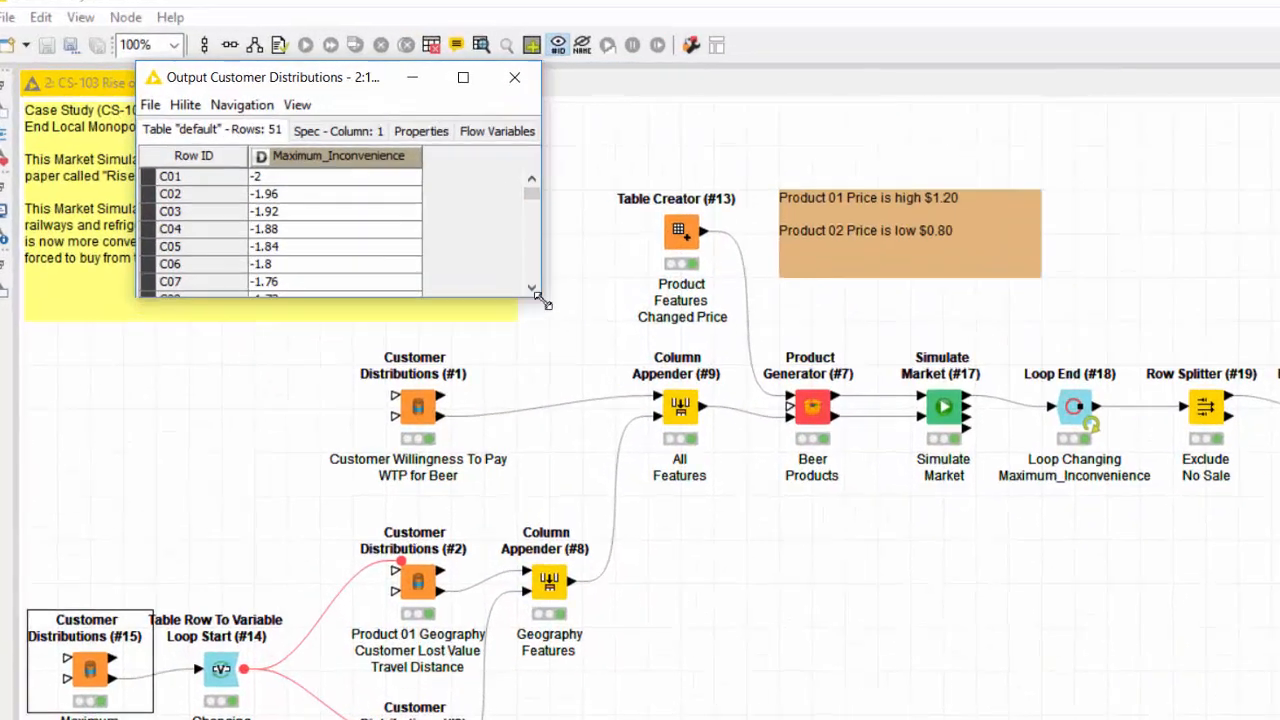
pyautogui.moveTo(543, 300); pyautogui.dragTo(522, 350)
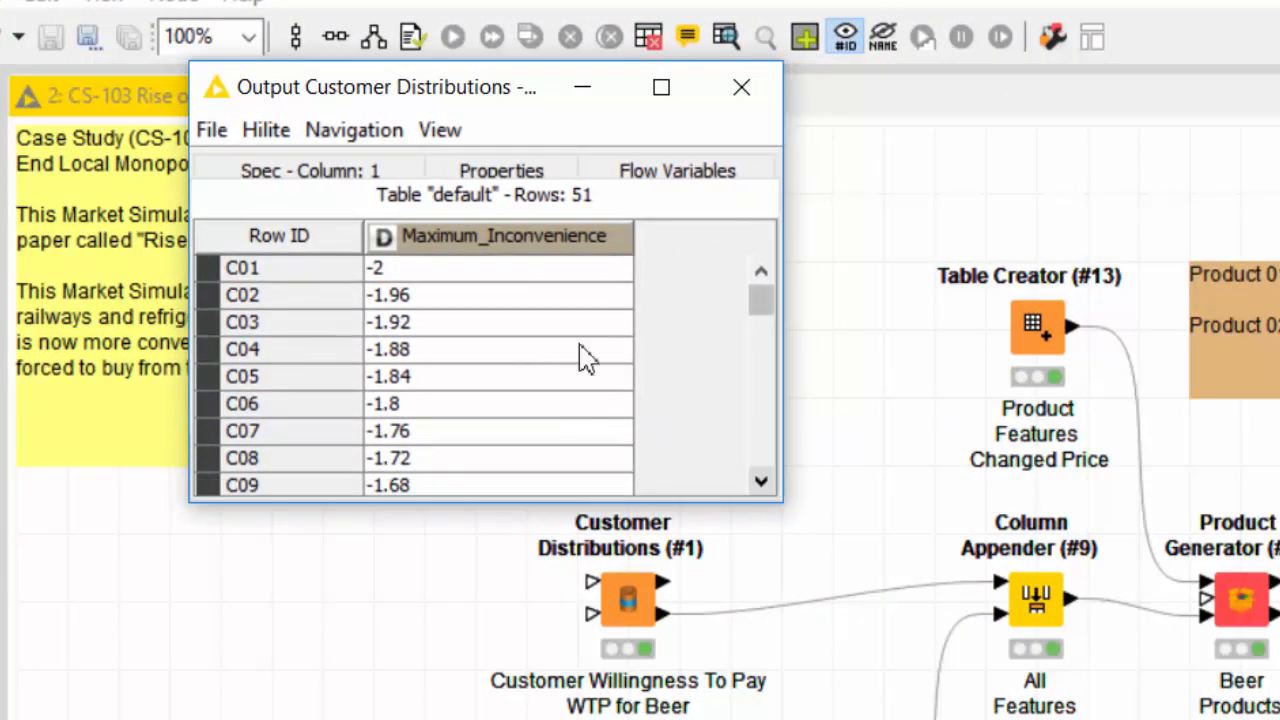
pyautogui.click(488, 277)
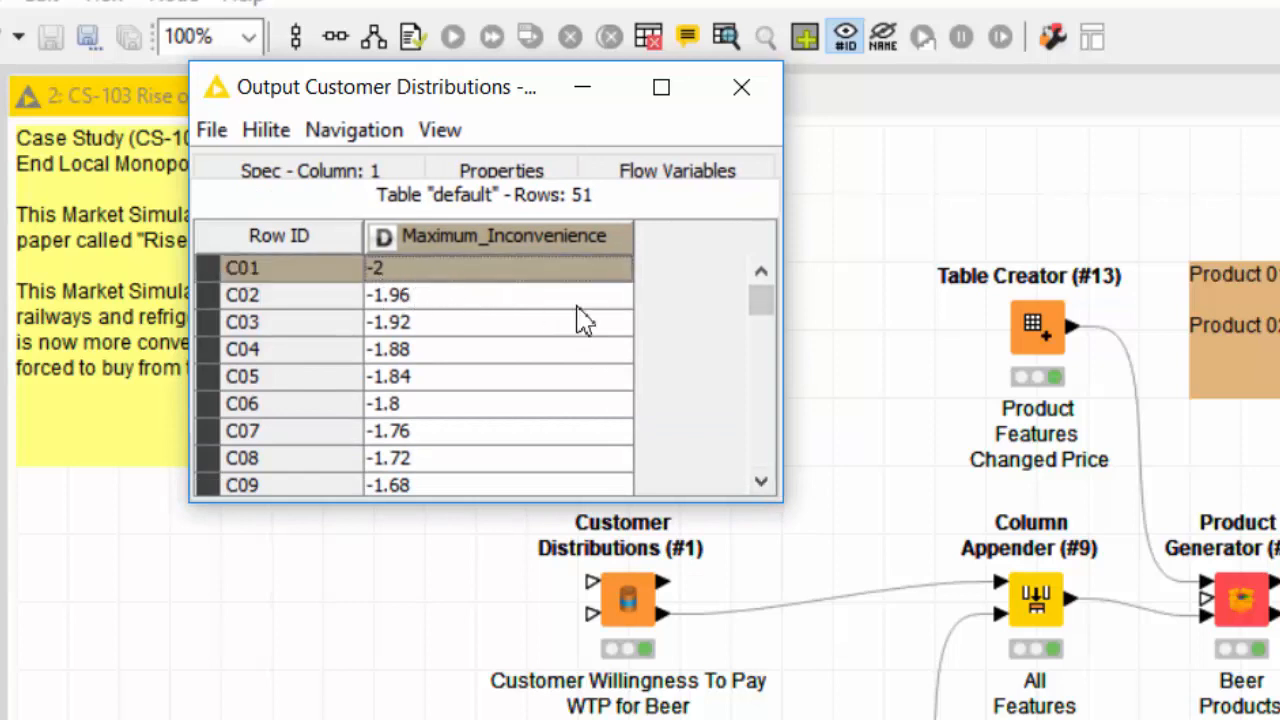
pyautogui.scroll(-12, 651, 409)
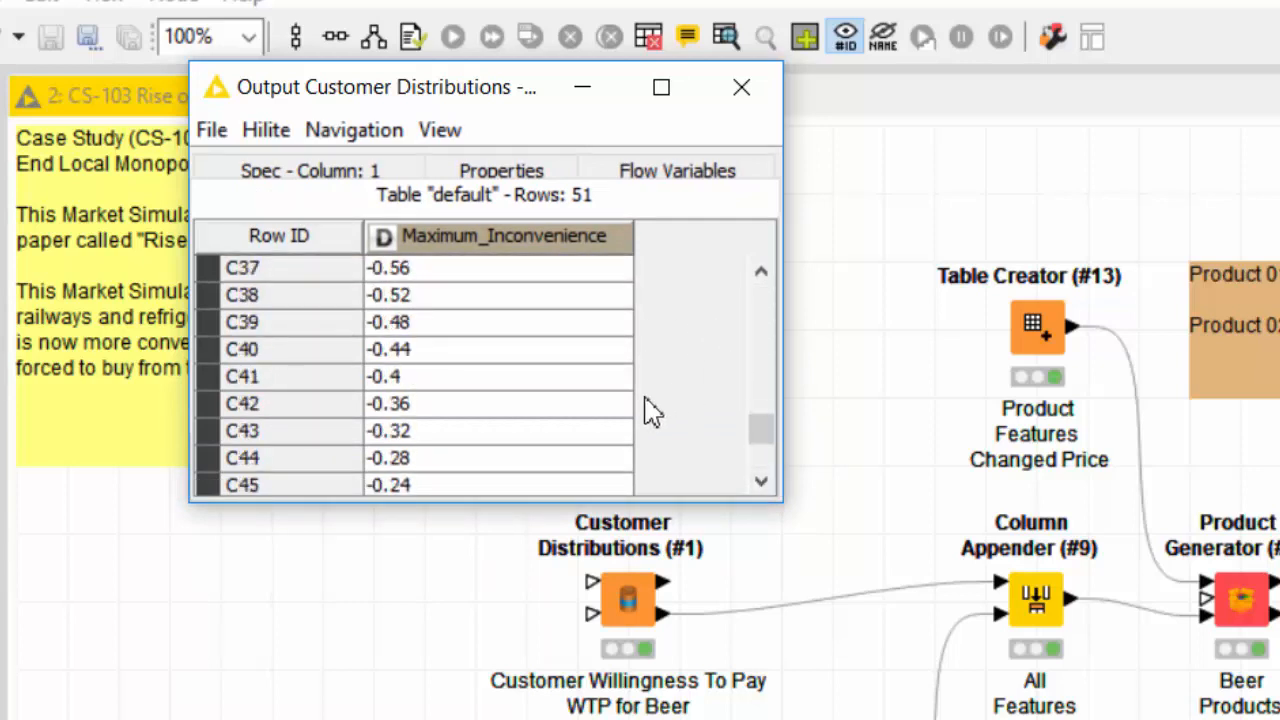
pyautogui.scroll(-2, 651, 409)
pyautogui.moveTo(428, 346); pyautogui.dragTo(443, 485)
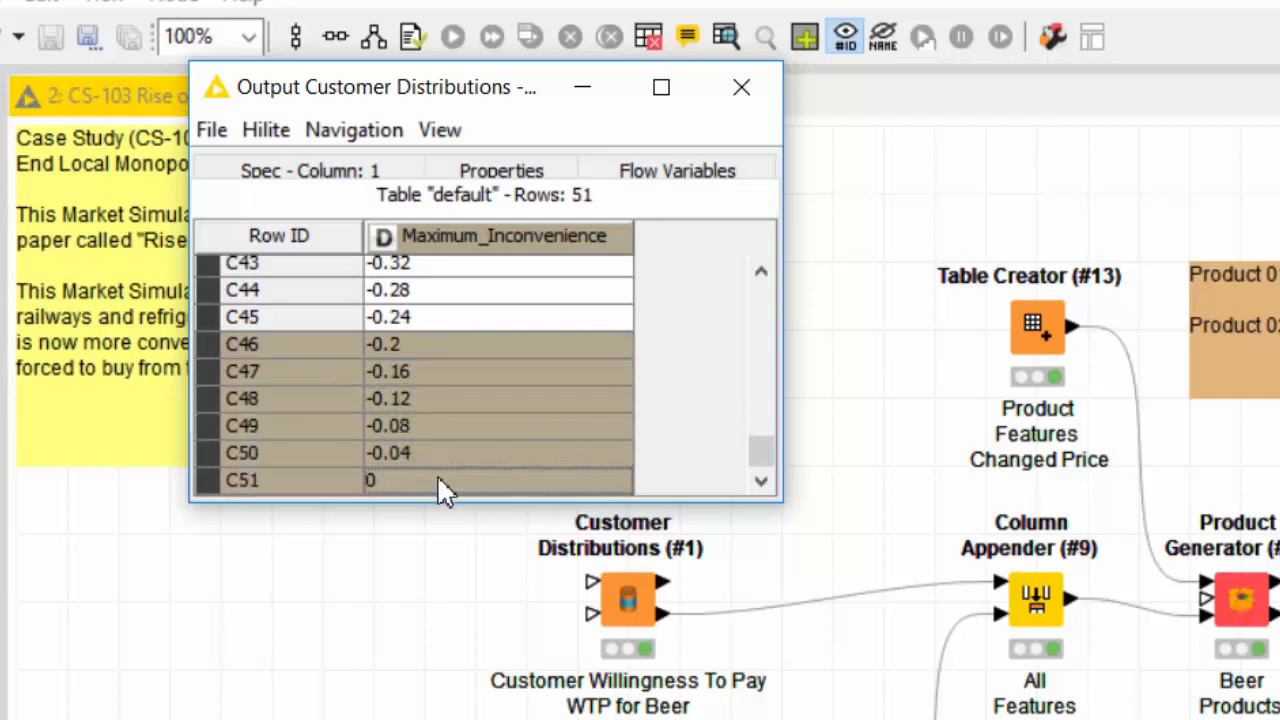
pyautogui.click(427, 484)
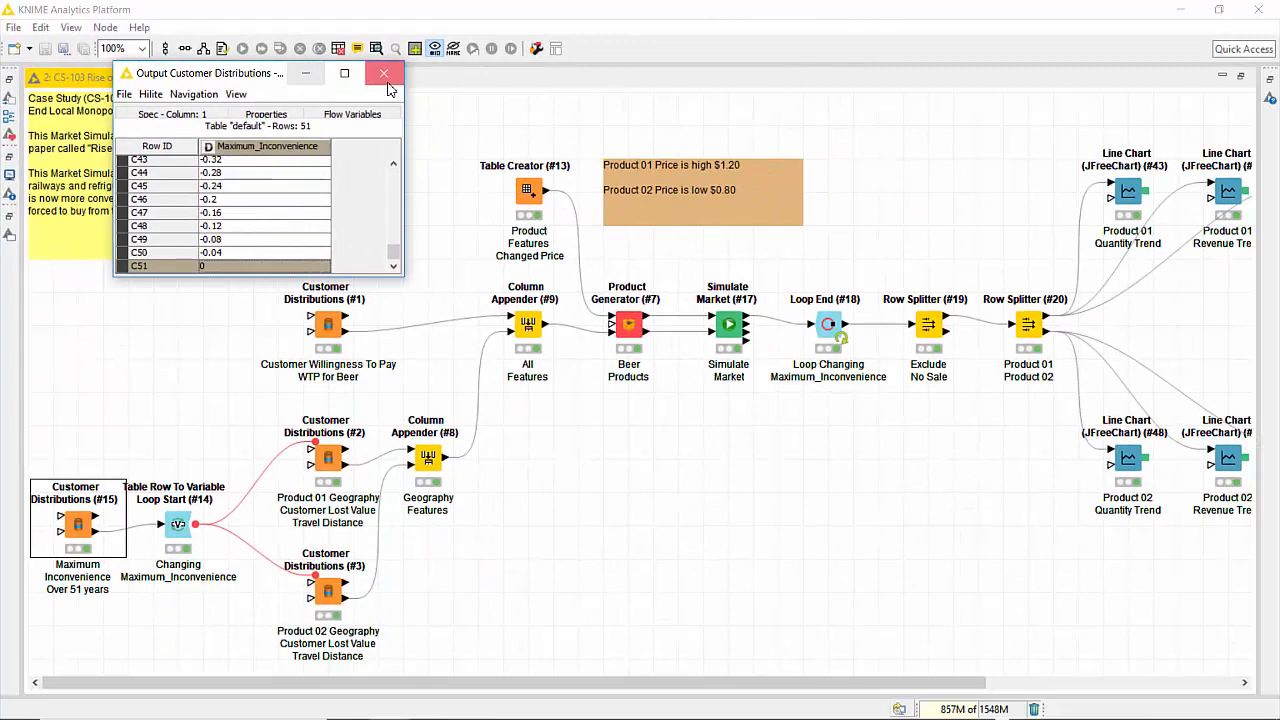
pyautogui.click(741, 87)
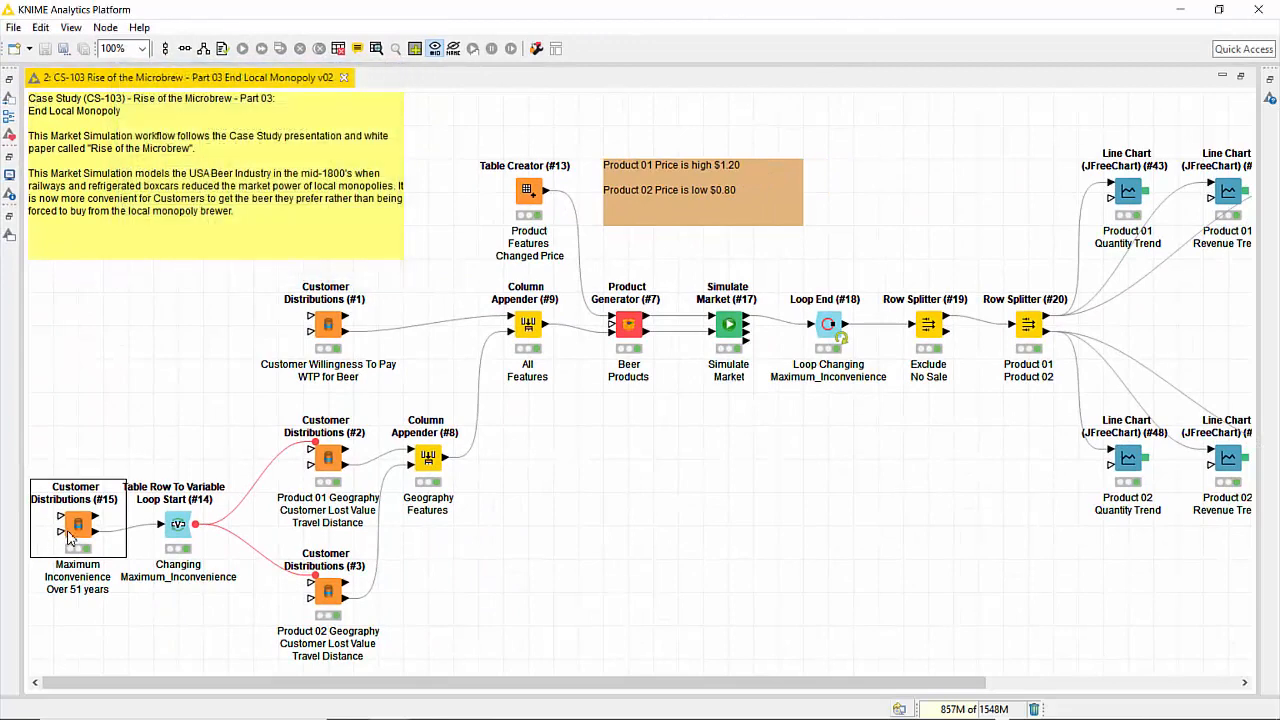
# Examine the iteration and Maximum_Inconvenience flow variables of Table Row To Variable Loop Start (#14), then close their window.
pyautogui.click(178, 535)
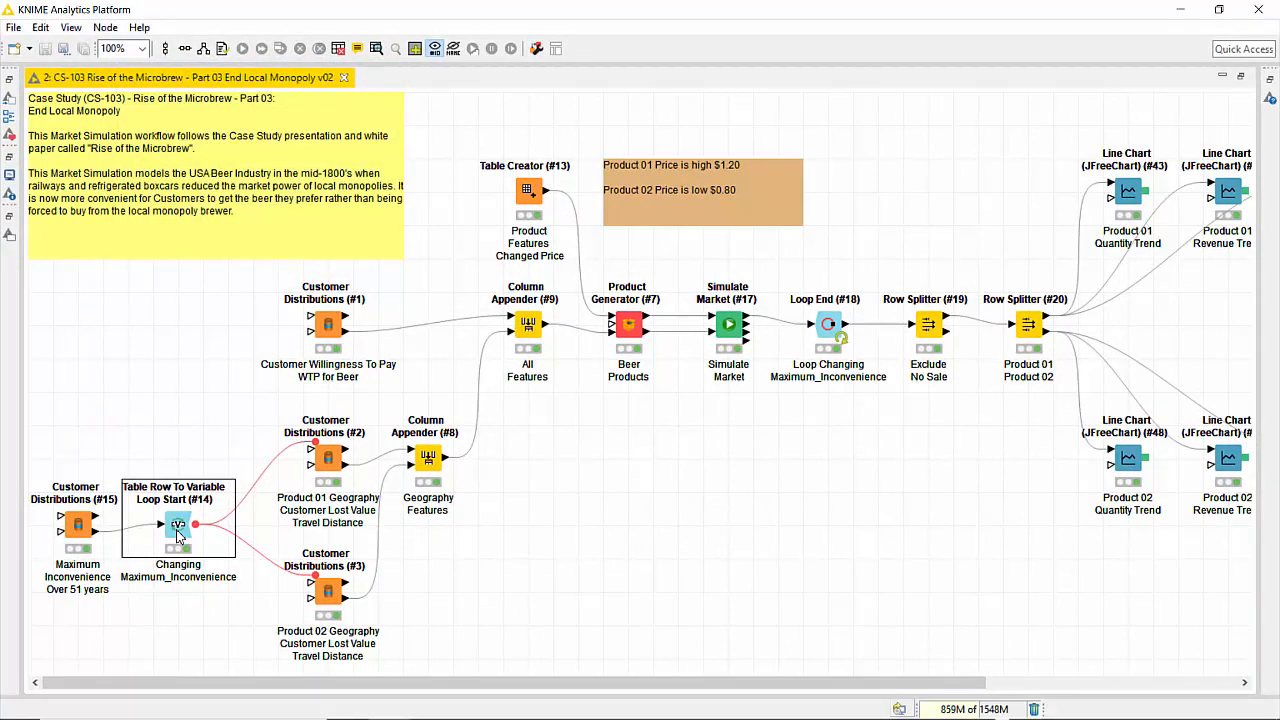
pyautogui.rightClick(178, 535)
pyautogui.click(205, 515)
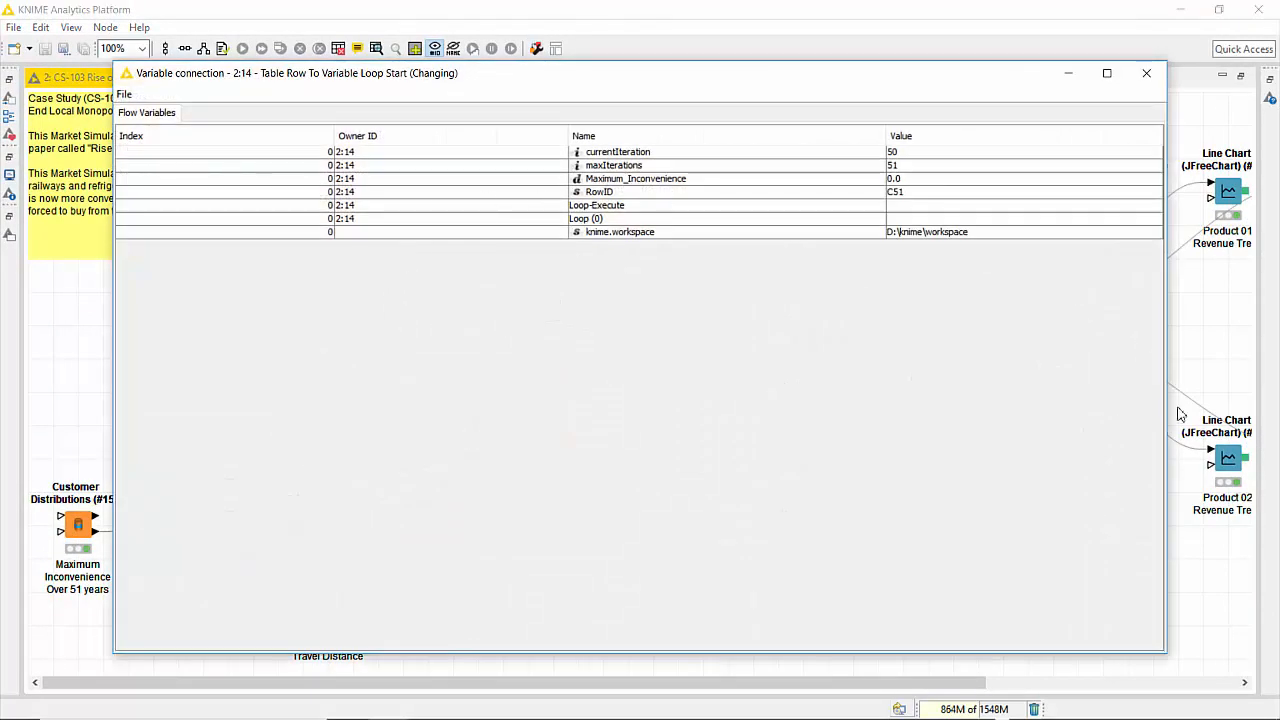
pyautogui.moveTo(1162, 655); pyautogui.dragTo(441, 261)
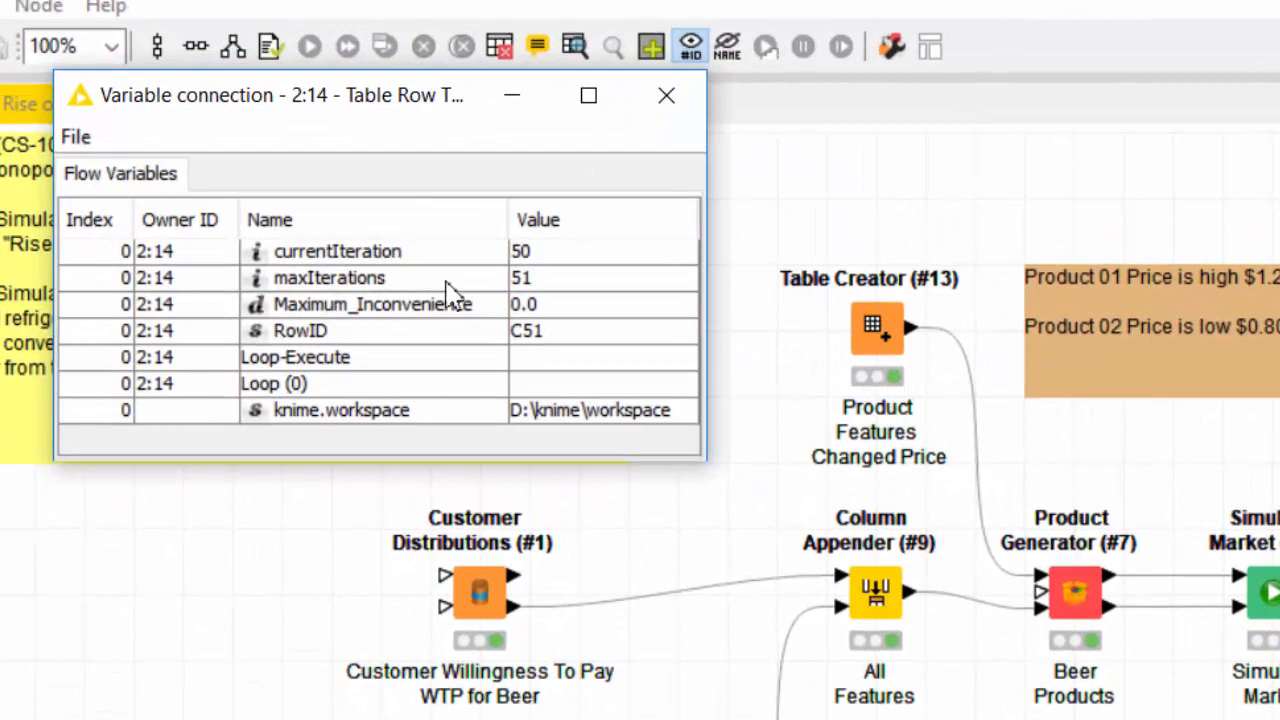
pyautogui.moveTo(538, 253); pyautogui.dragTo(575, 284)
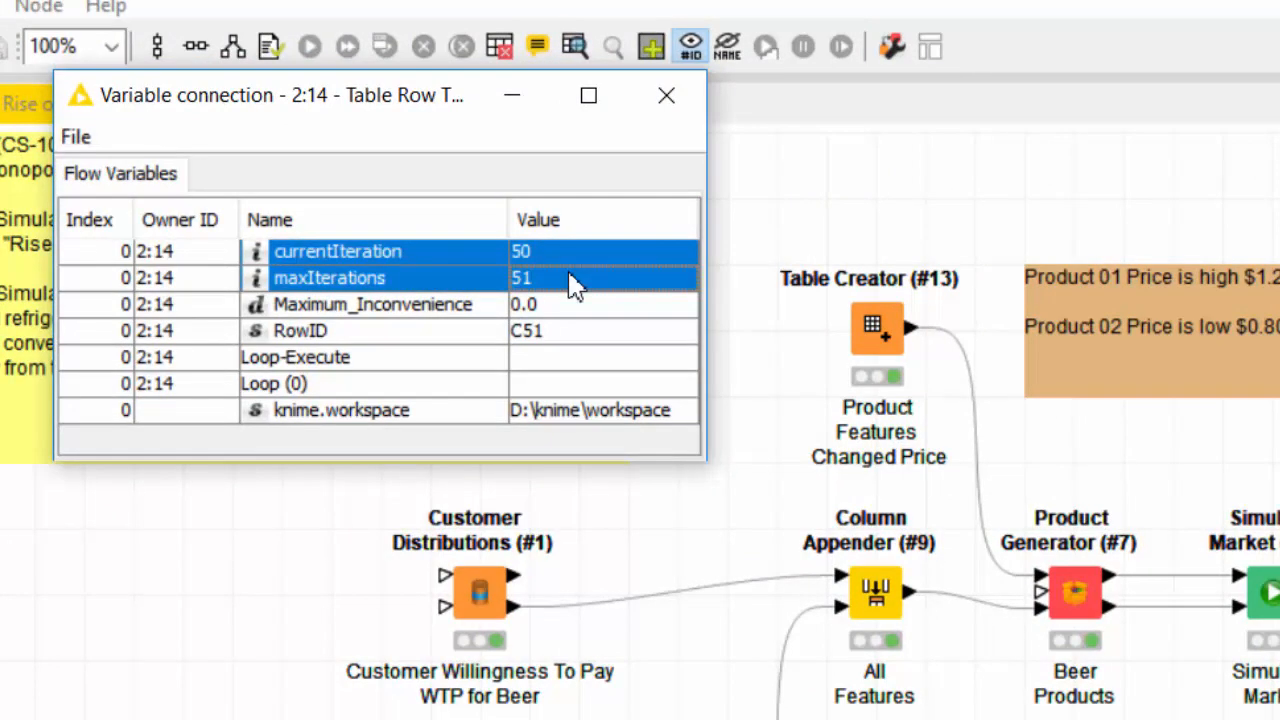
pyautogui.click(429, 309)
pyautogui.moveTo(429, 308); pyautogui.dragTo(550, 312)
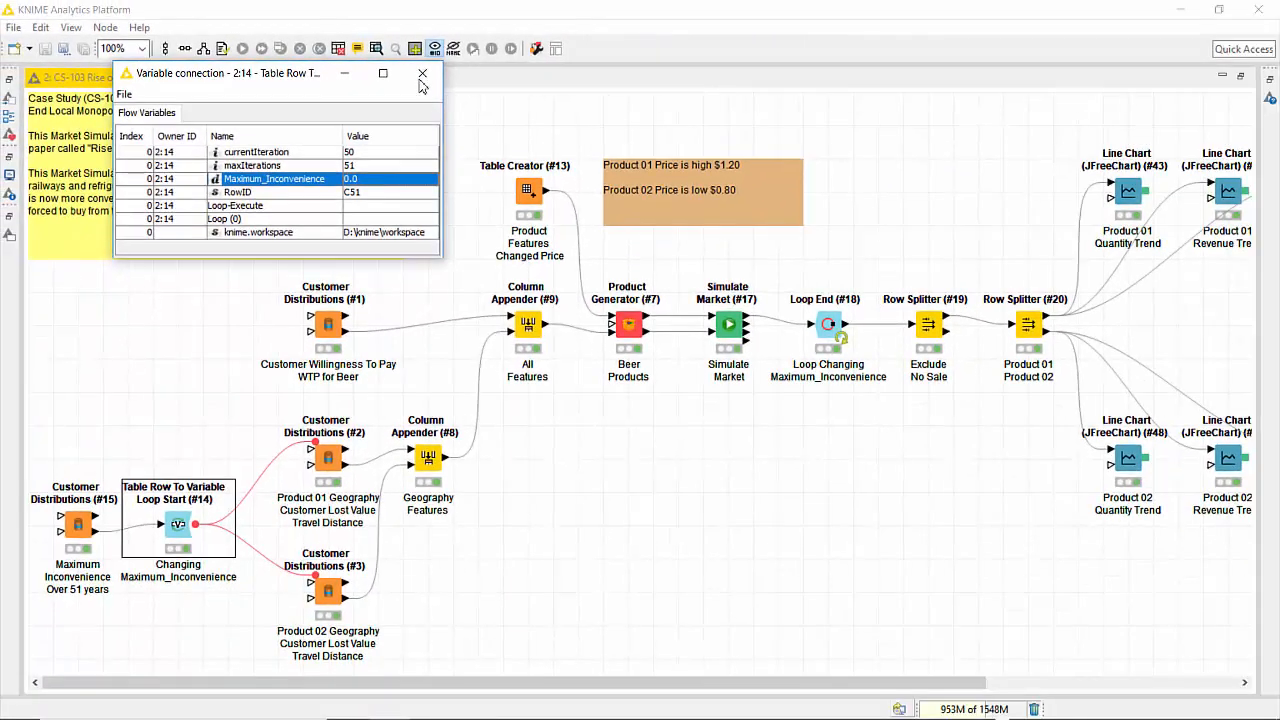
pyautogui.click(667, 96)
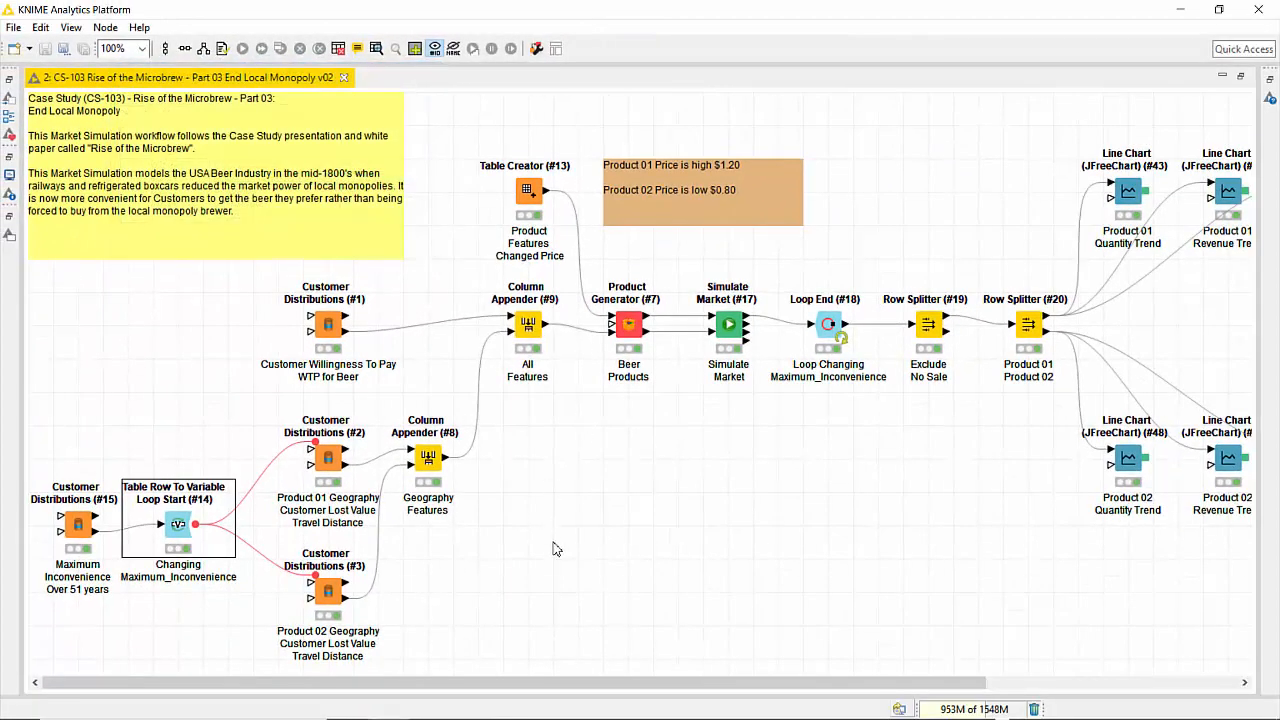
# Open the configuration of Customer Distributions (#2) and review Default Input Parameters A and B for Geography 01.
pyautogui.click(378, 508)
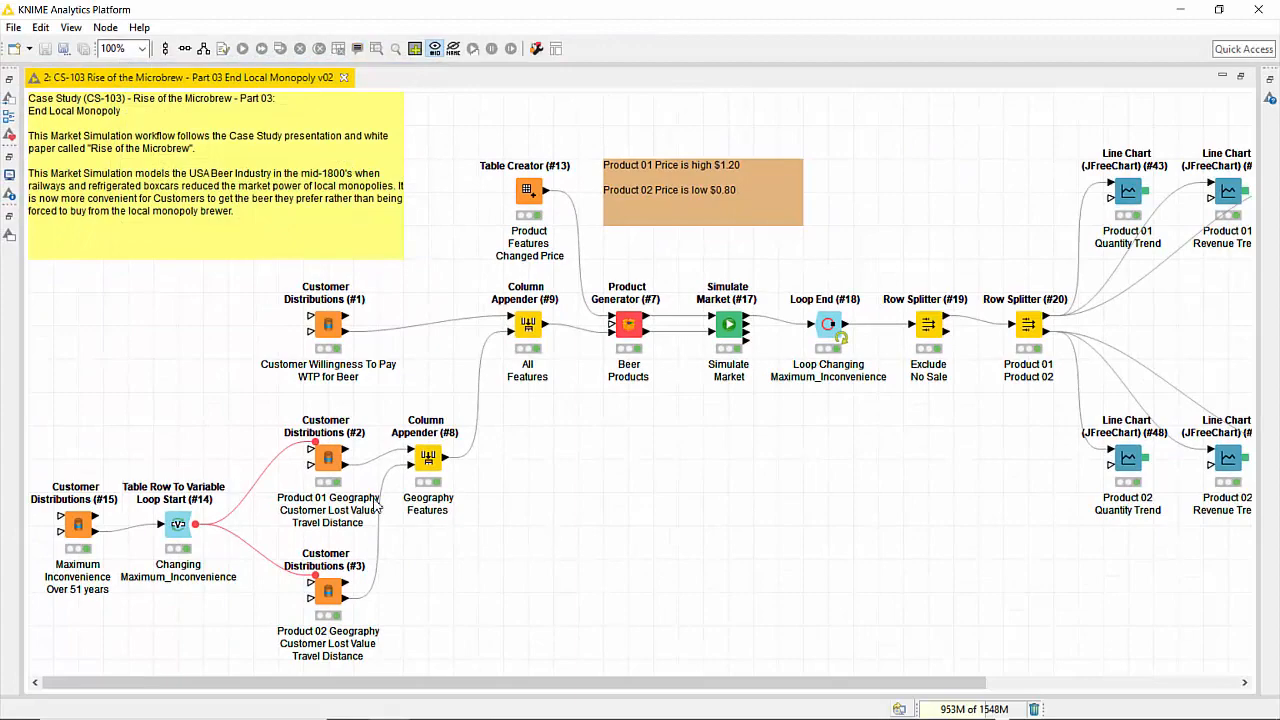
pyautogui.doubleClick(330, 462)
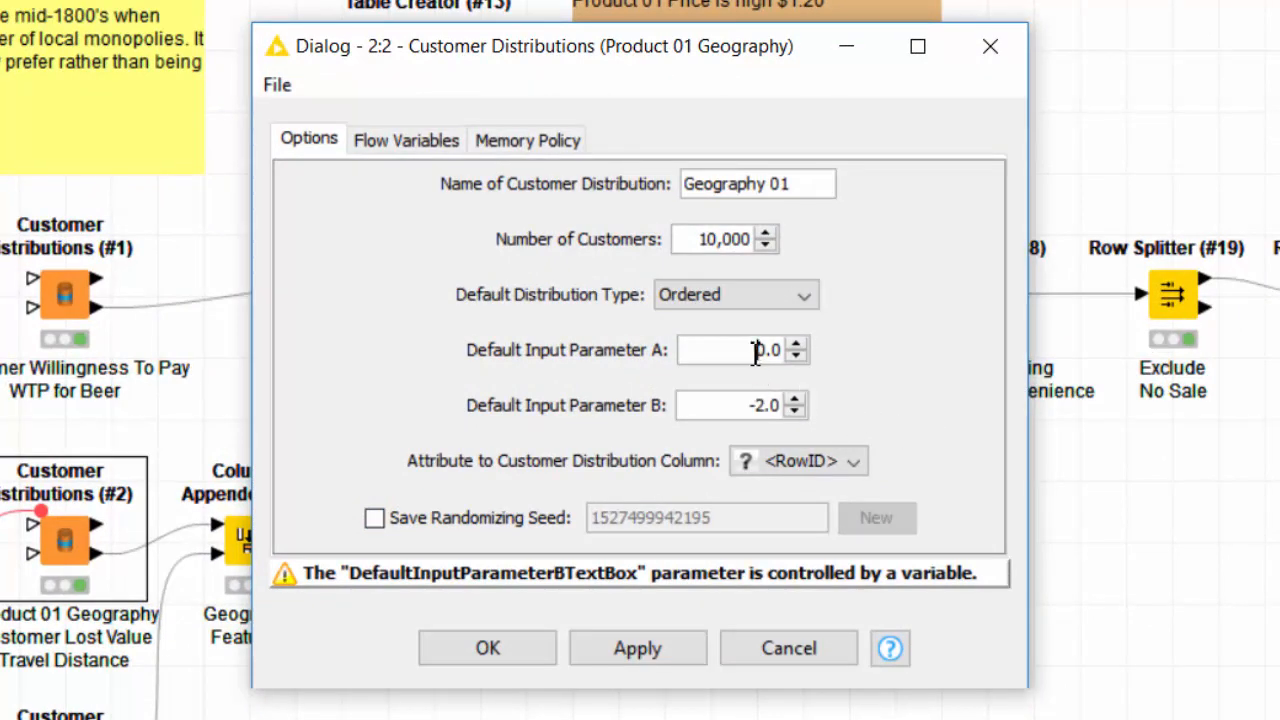
pyautogui.moveTo(756, 352); pyautogui.dragTo(803, 352)
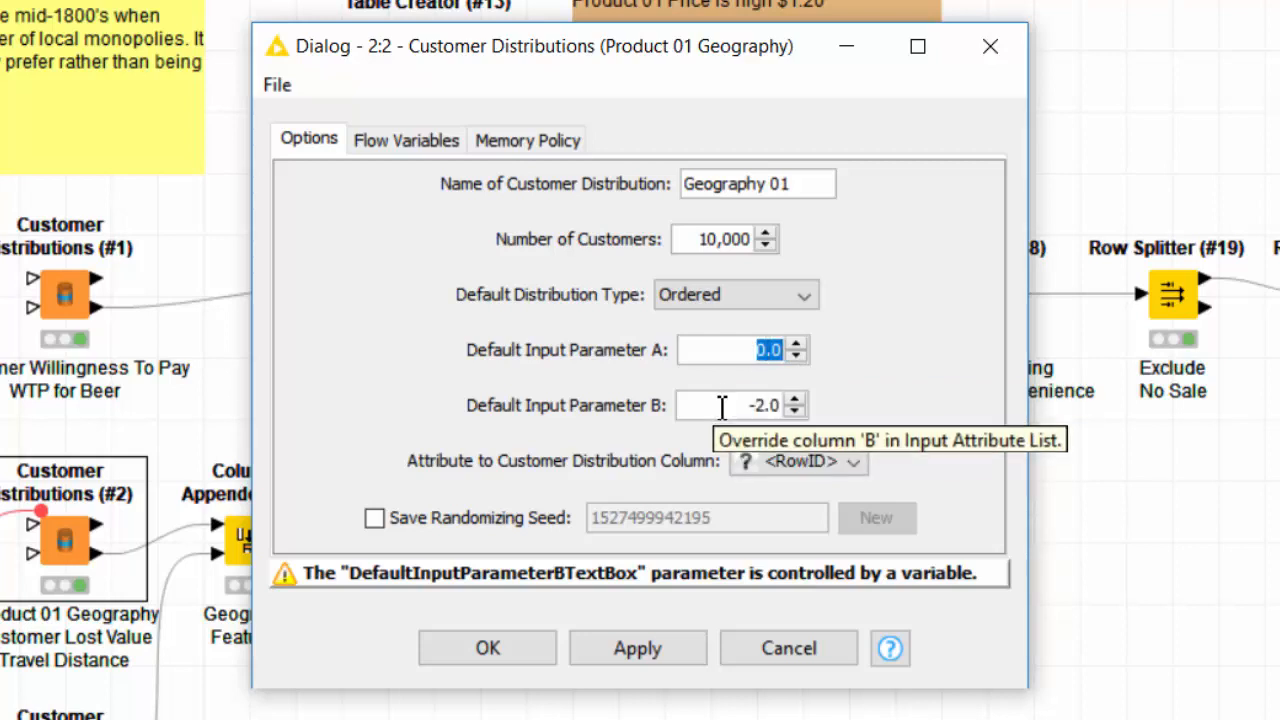
pyautogui.moveTo(723, 405); pyautogui.dragTo(848, 425)
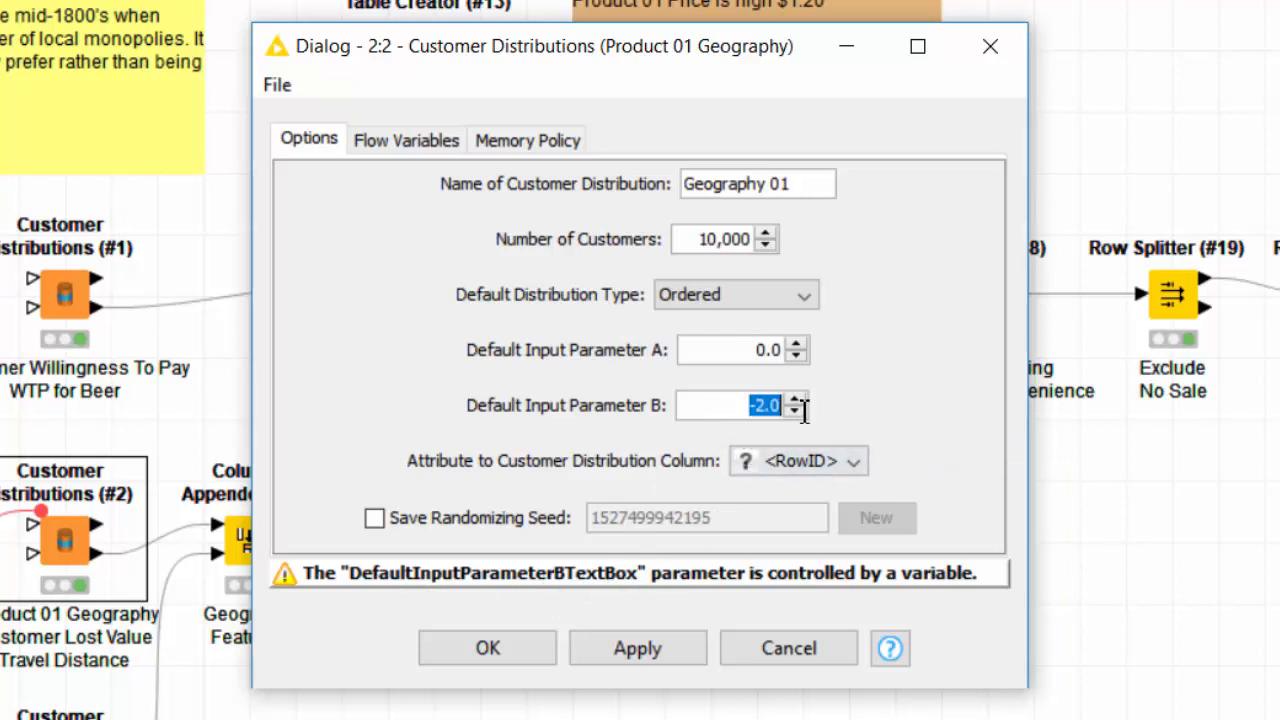
# Check which flow variable controls Default Input Parameter B of Customer Distributions (#2), leaving the configuration unchanged.
pyautogui.click(392, 145)
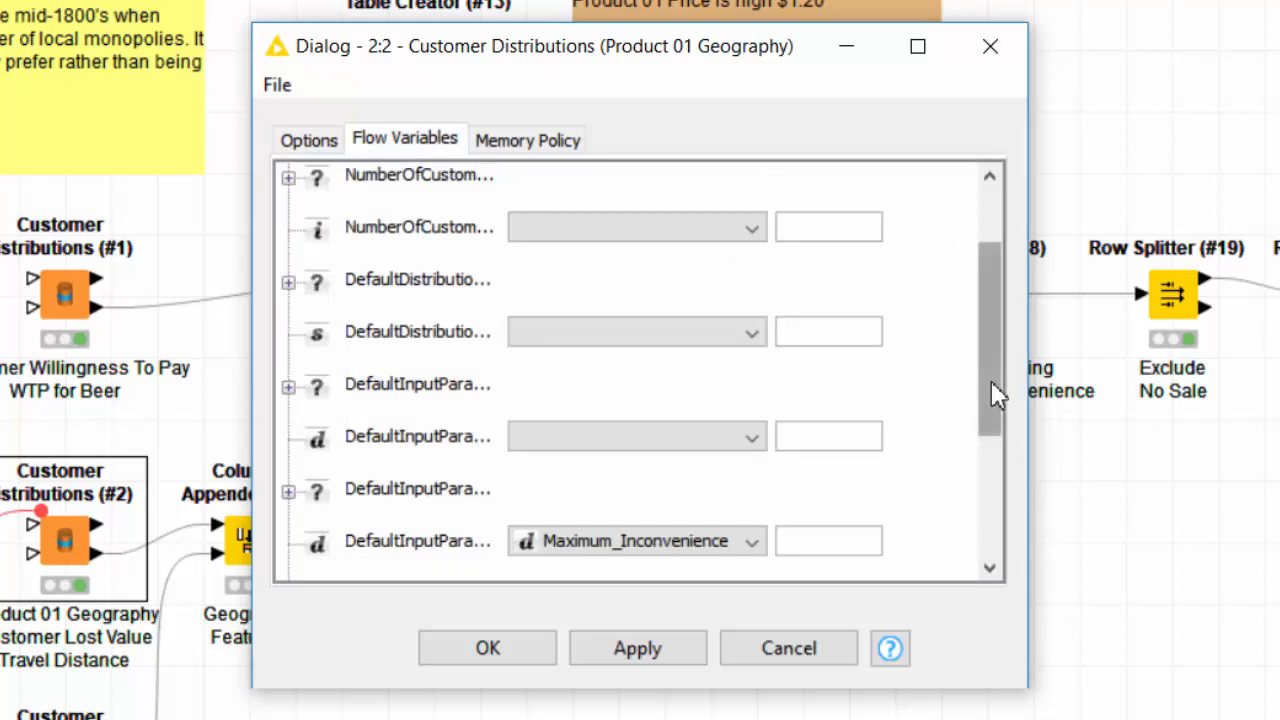
pyautogui.moveTo(991, 391); pyautogui.dragTo(985, 462)
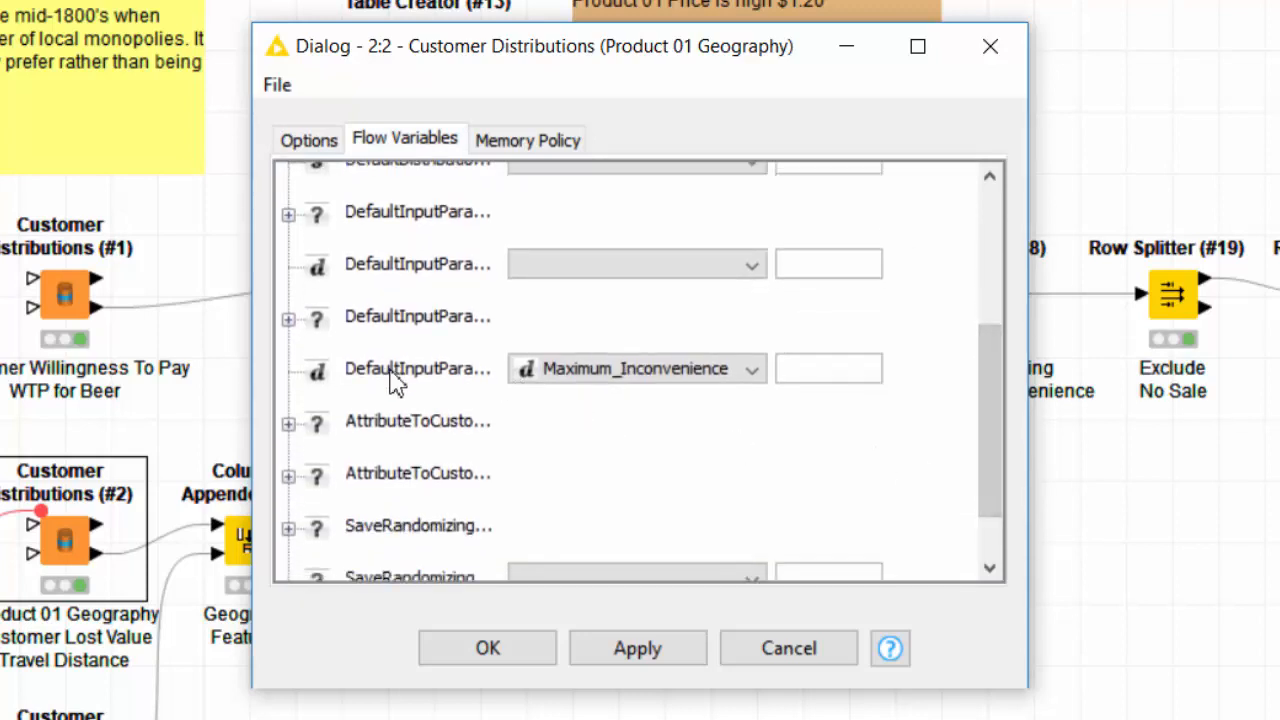
pyautogui.click(752, 373)
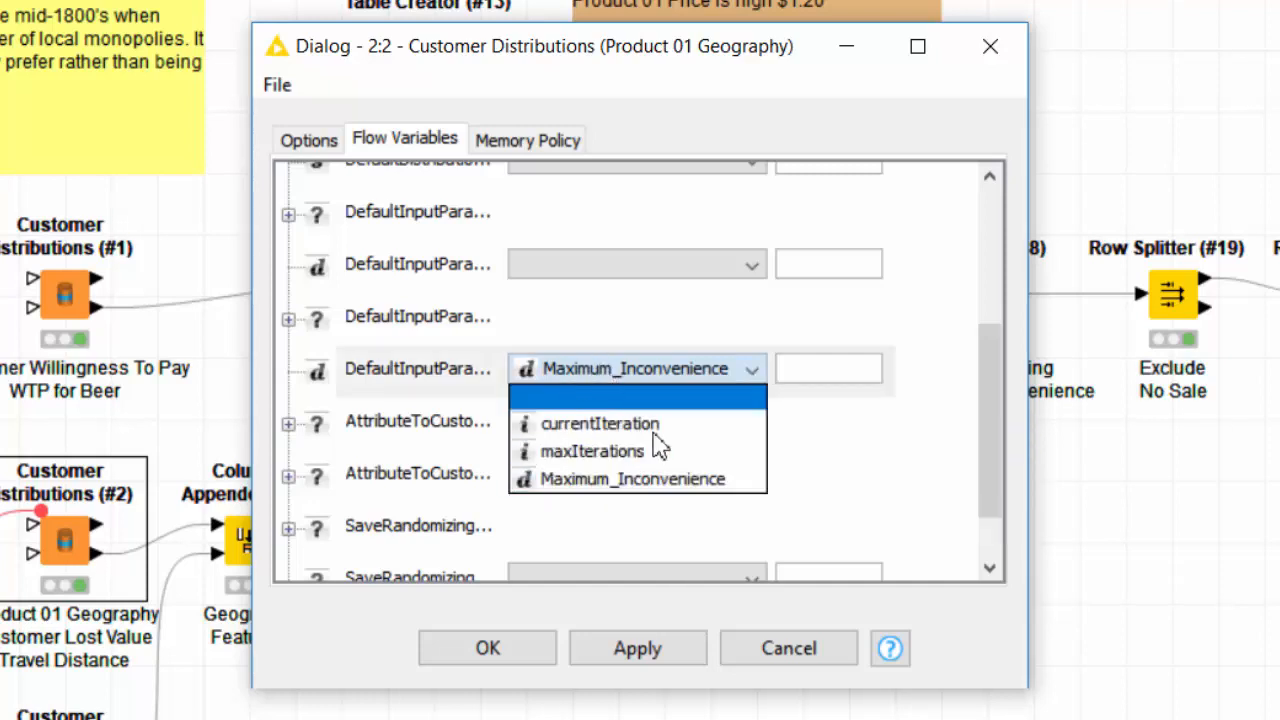
pyautogui.click(770, 650)
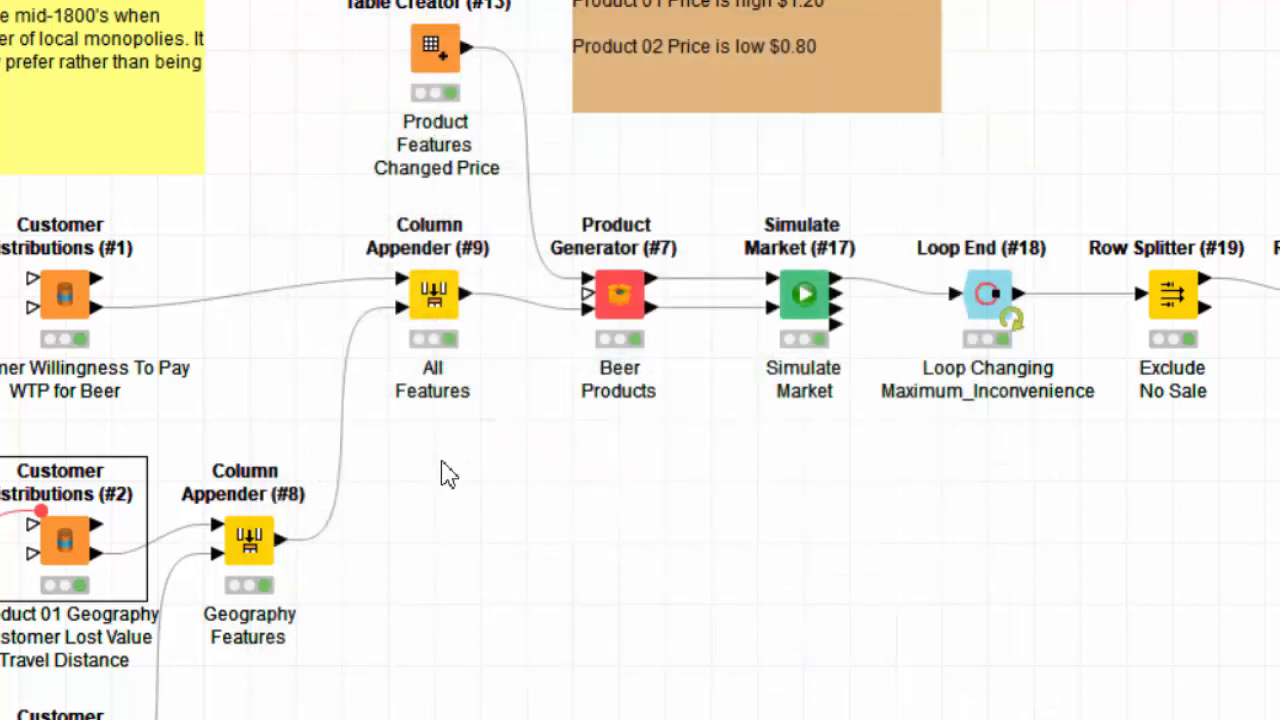
pyautogui.doubleClick(70, 545)
pyautogui.click(372, 155)
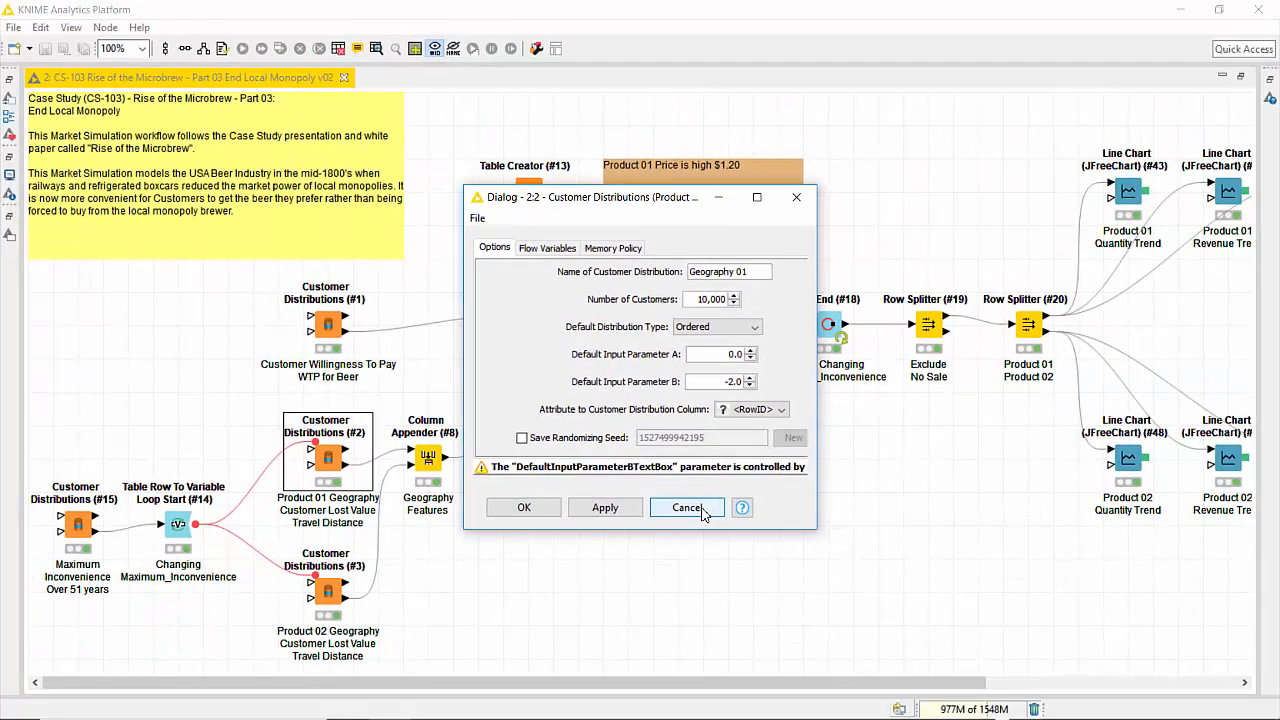
pyautogui.click(686, 508)
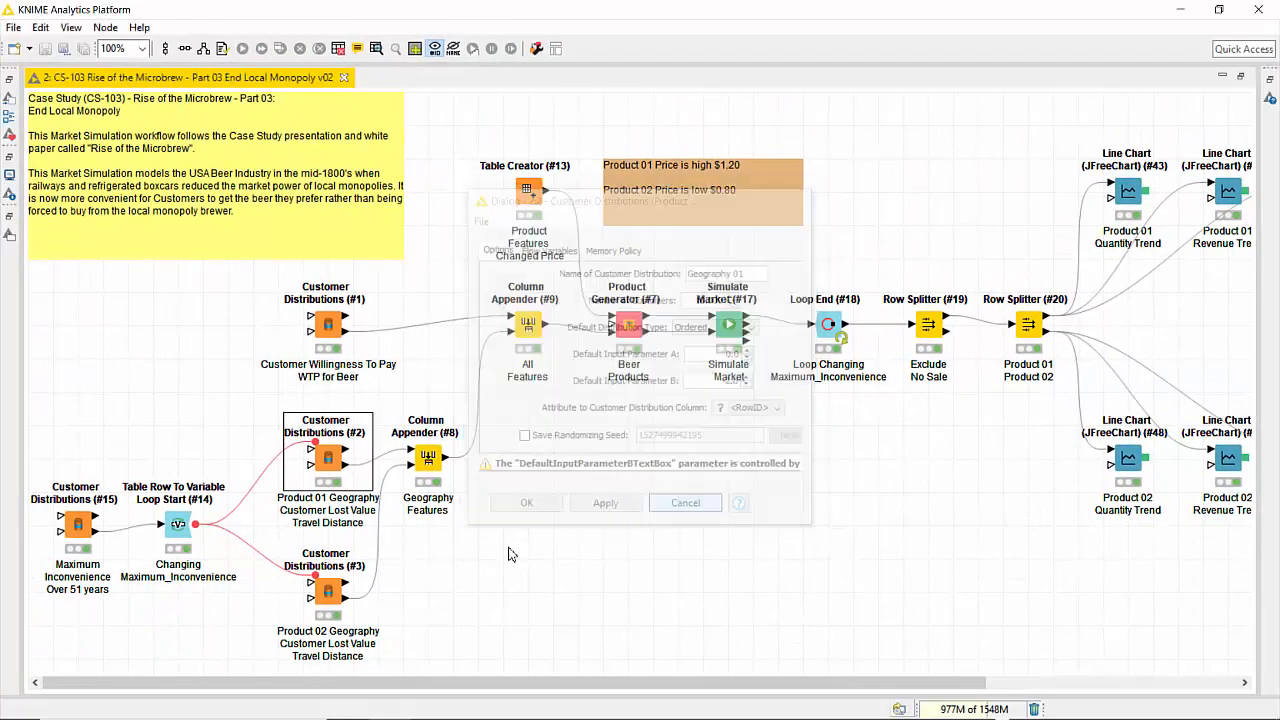
# Review the Geography 02 settings of Customer Distributions (#3) and the flow variable controlling Default Input Parameter A, then cancel without changes.
pyautogui.doubleClick(329, 597)
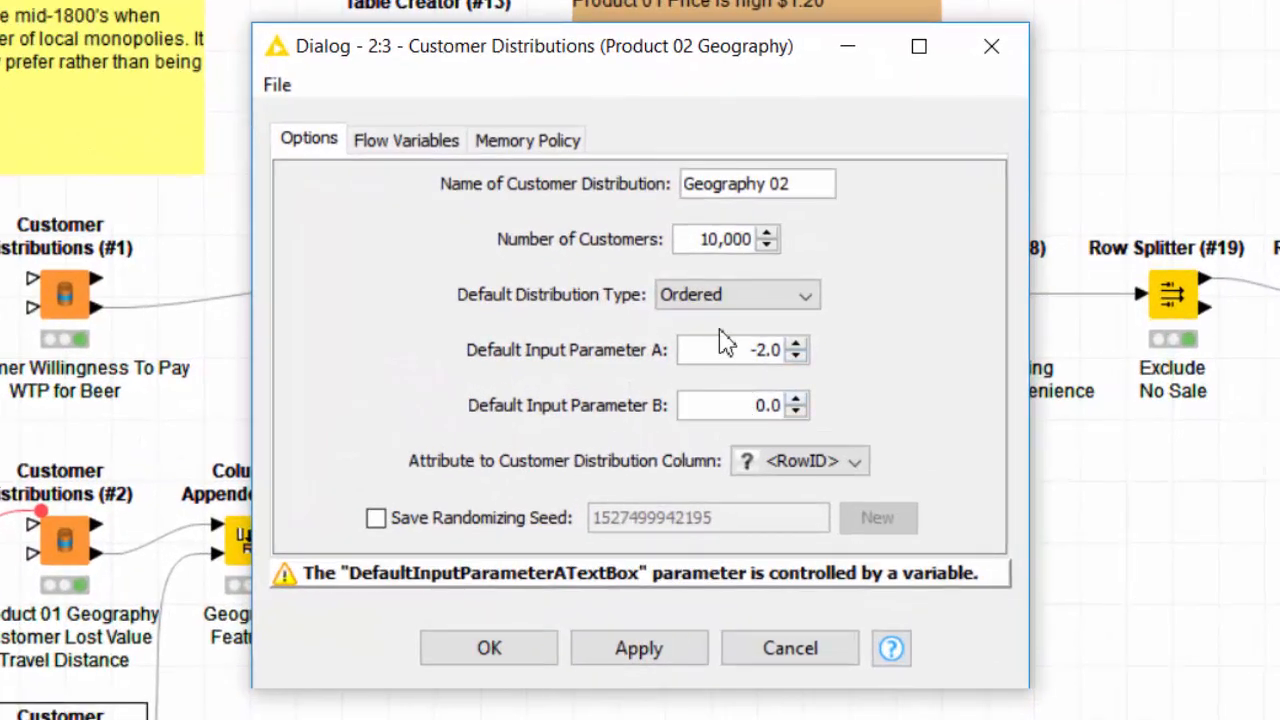
pyautogui.moveTo(790, 184); pyautogui.dragTo(660, 163)
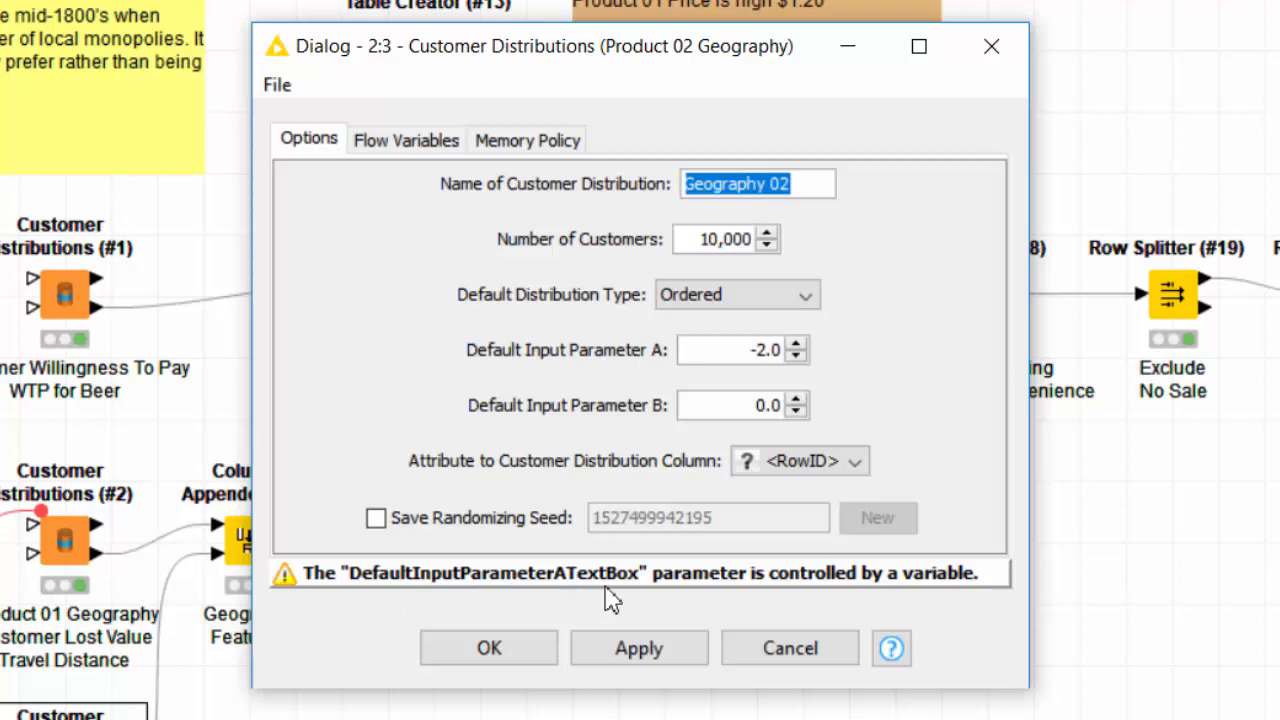
pyautogui.click(406, 142)
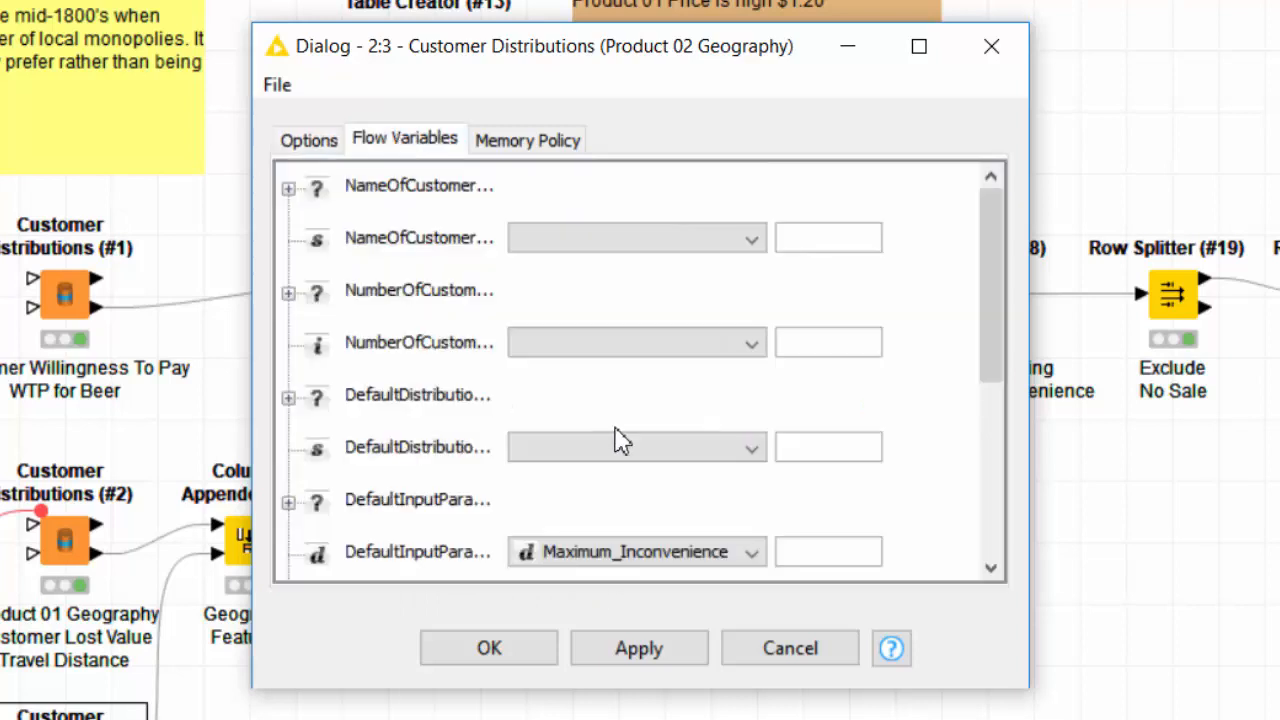
pyautogui.scroll(-1, 614, 437)
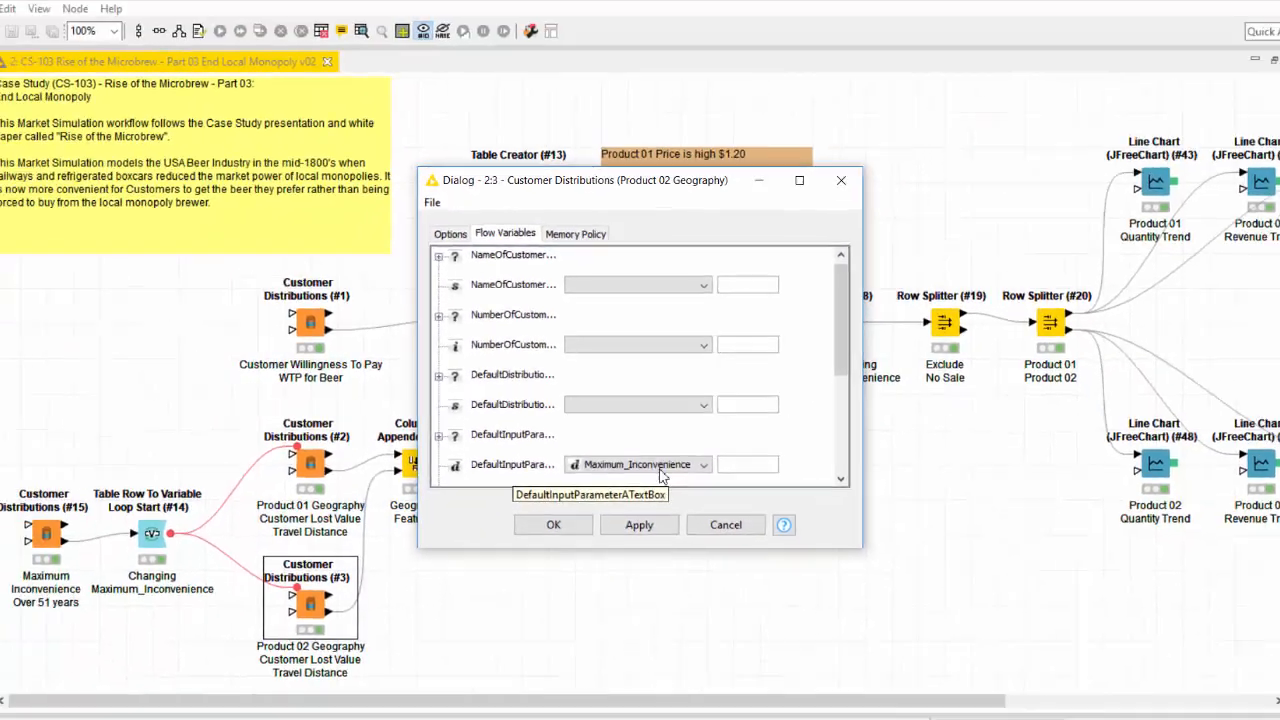
pyautogui.click(726, 524)
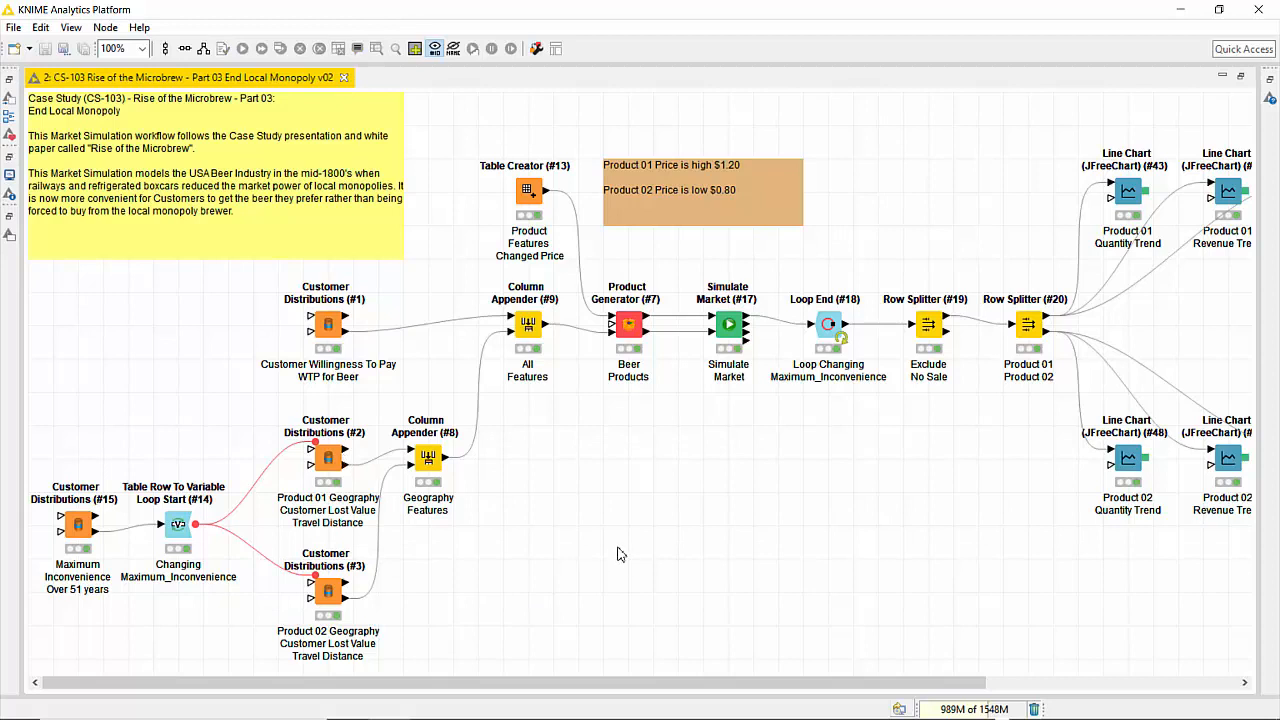
# View the appended table of Column Appender (#9), widen its geography columns, examine the Beer, Geography 01 and Geography 02 values, and close it.
pyautogui.rightClick(530, 336)
pyautogui.click(580, 689)
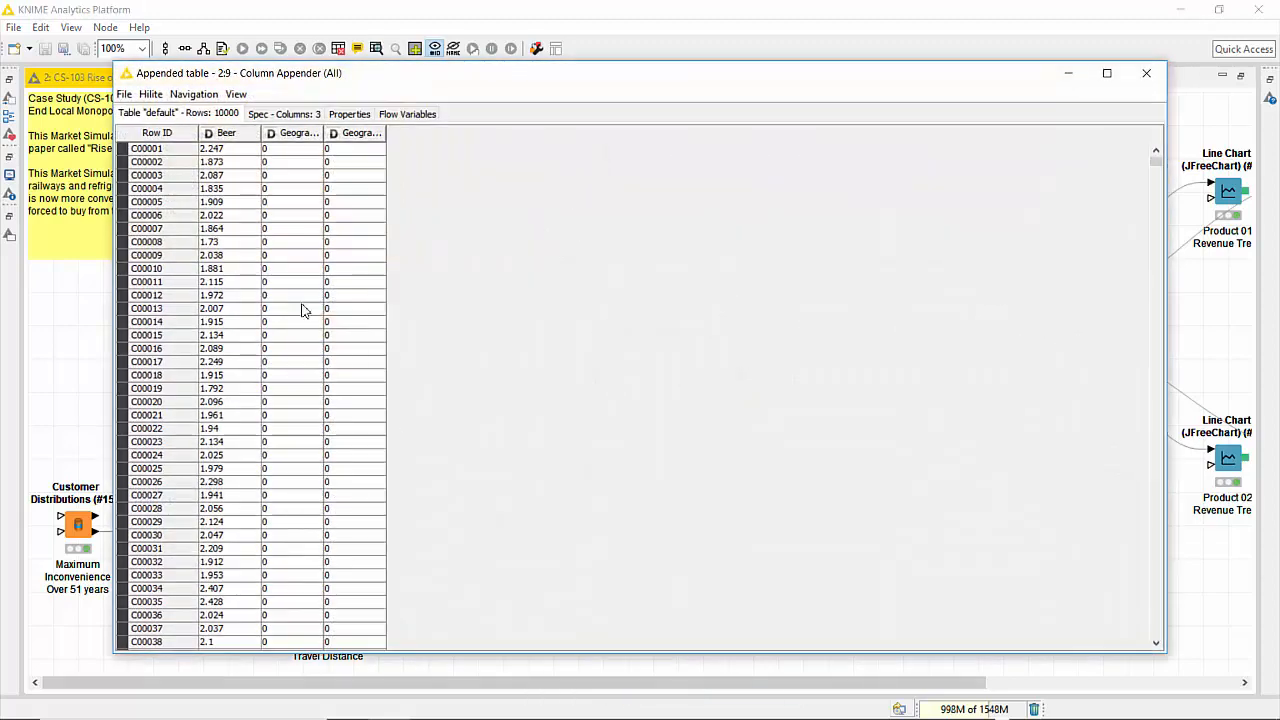
pyautogui.moveTo(328, 133); pyautogui.dragTo(472, 135)
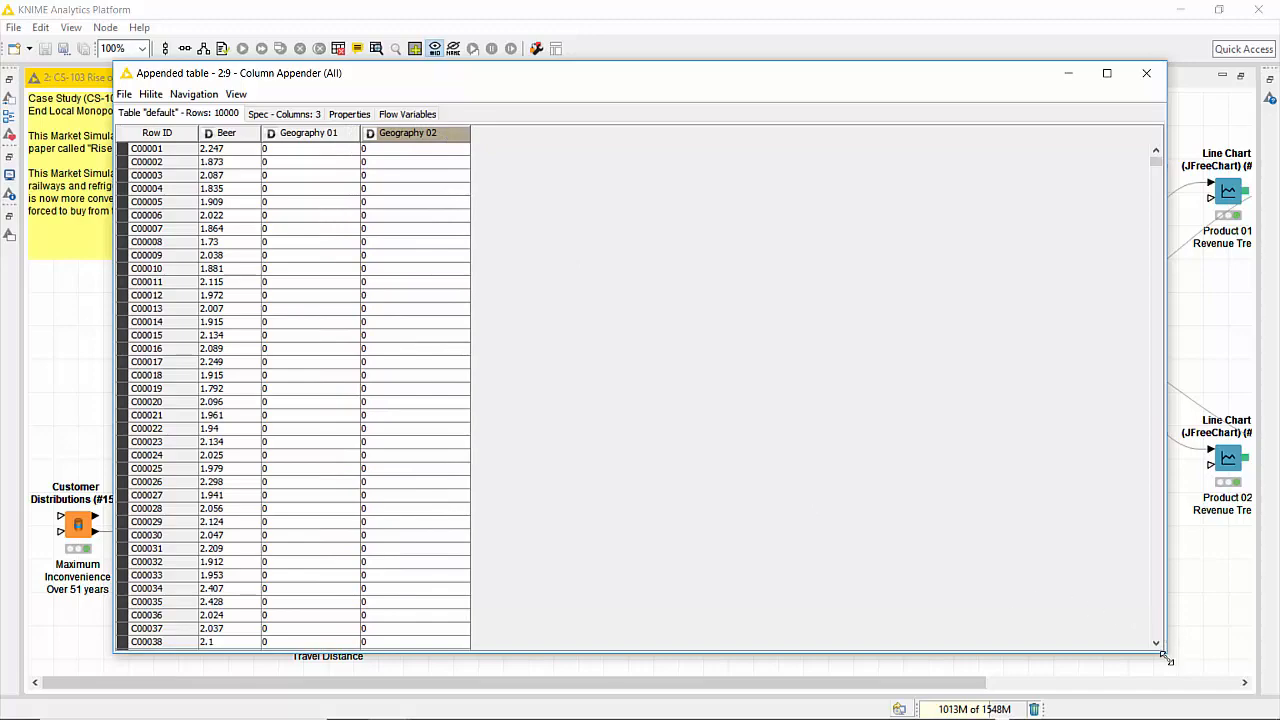
pyautogui.moveTo(1163, 655); pyautogui.dragTo(516, 210)
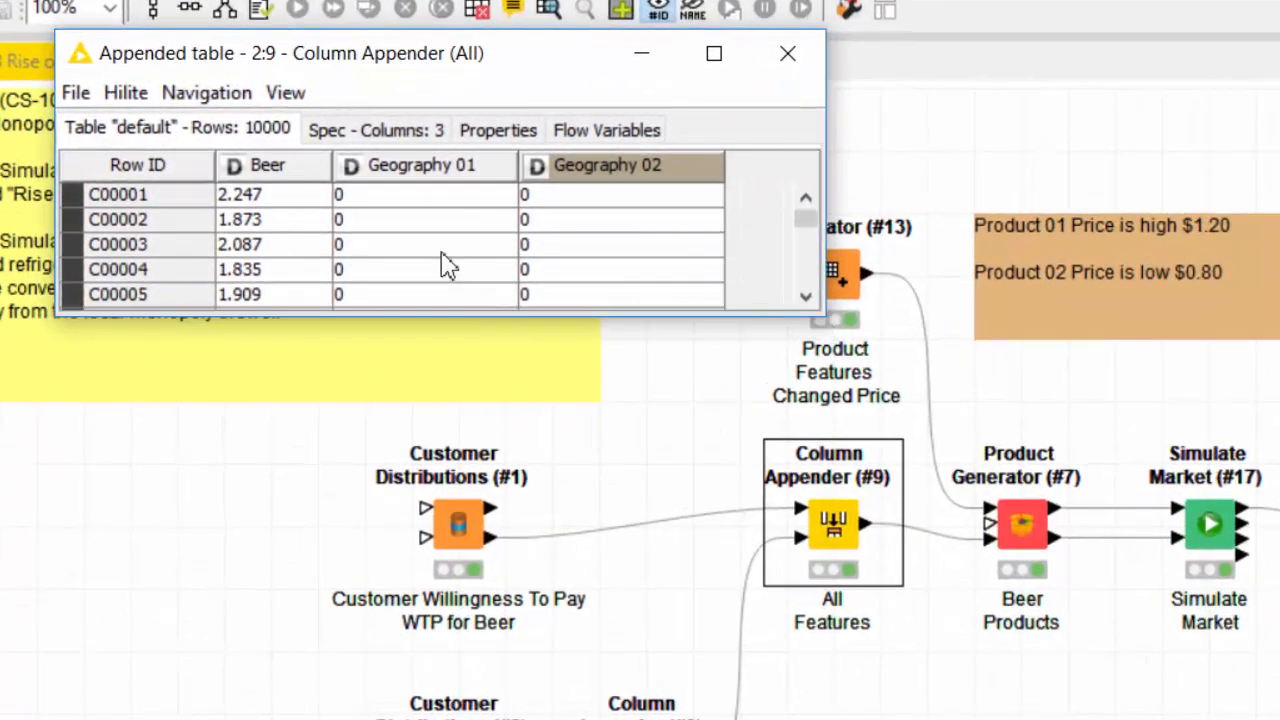
pyautogui.moveTo(298, 202); pyautogui.dragTo(323, 414)
pyautogui.moveTo(283, 203); pyautogui.dragTo(288, 370)
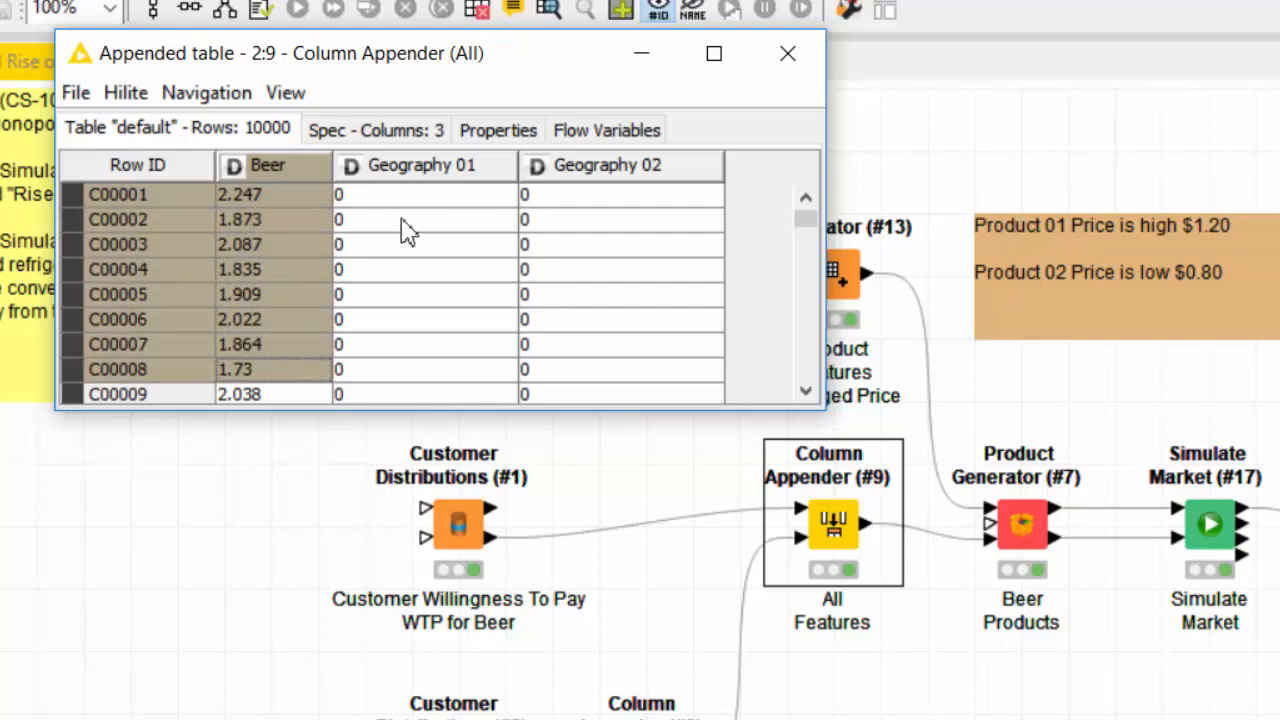
pyautogui.moveTo(410, 198); pyautogui.dragTo(586, 357)
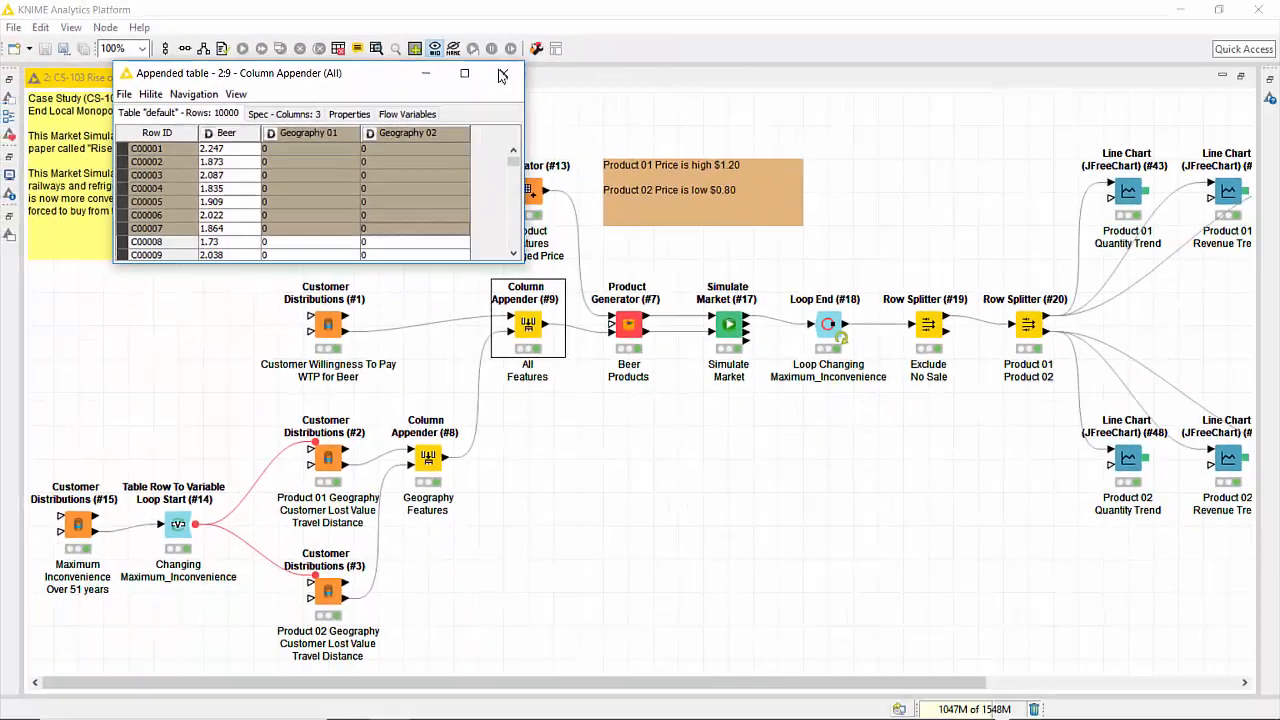
pyautogui.click(646, 63)
# Reset the Table Row To Variable Loop Start (#14) node together with the nodes downstream of it.
pyautogui.click(179, 538)
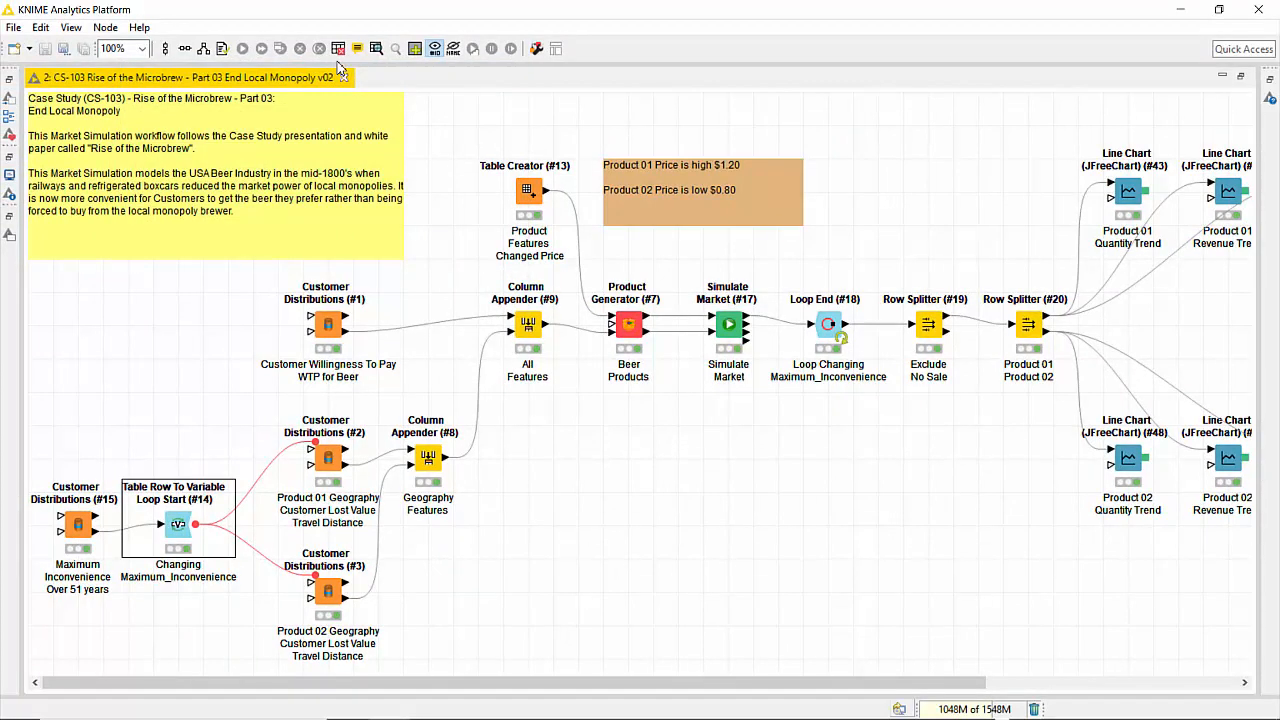
pyautogui.click(338, 49)
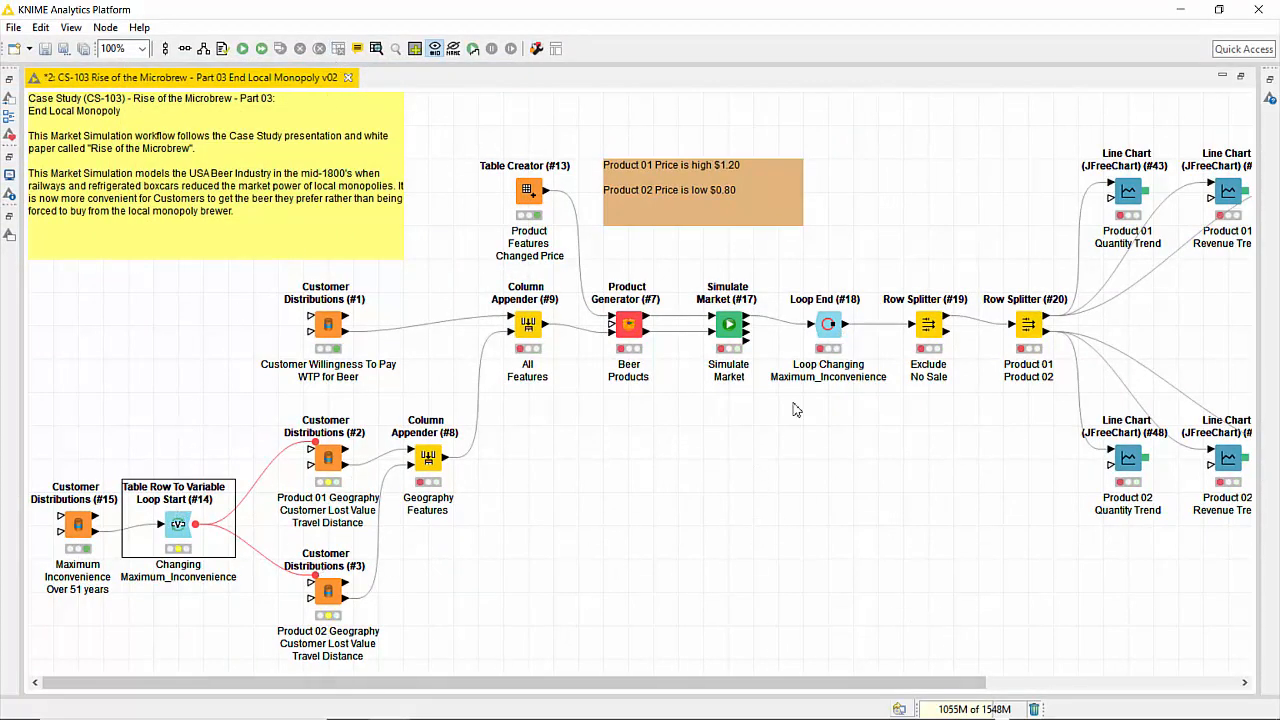
# Execute the Simulate Market (#17) node together with the upstream nodes it depends on.
pyautogui.click(831, 329)
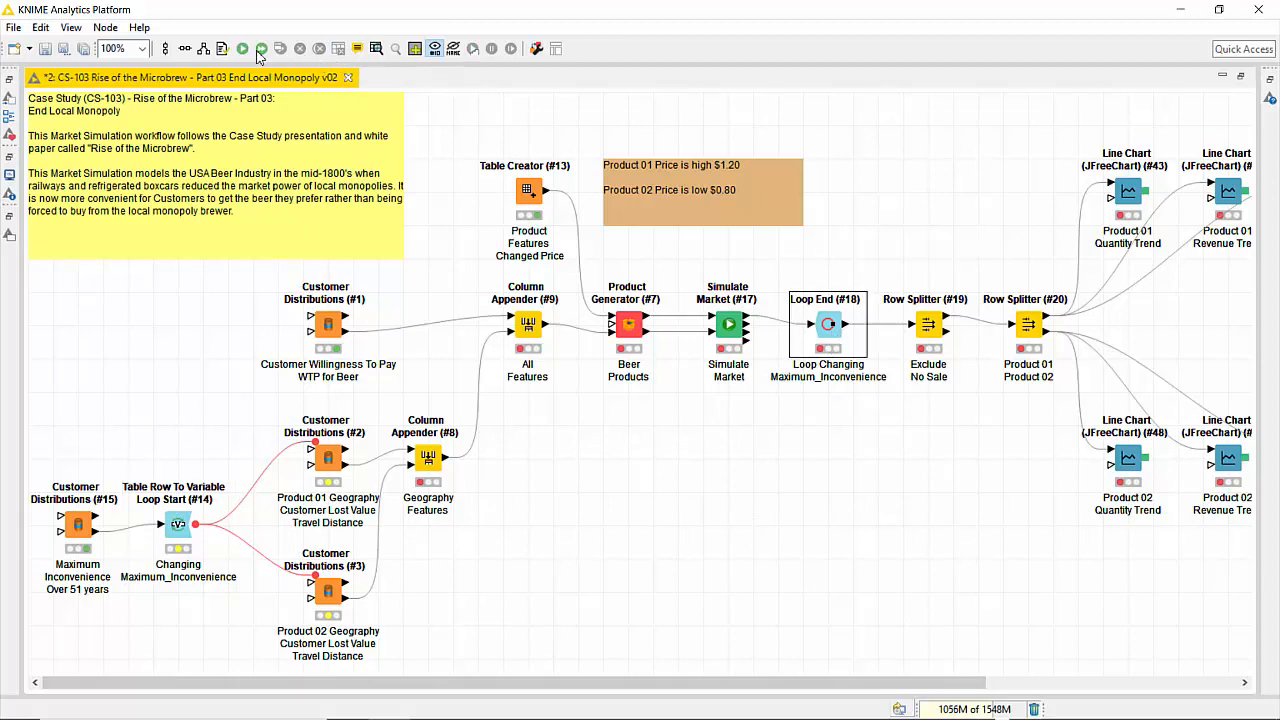
pyautogui.click(703, 328)
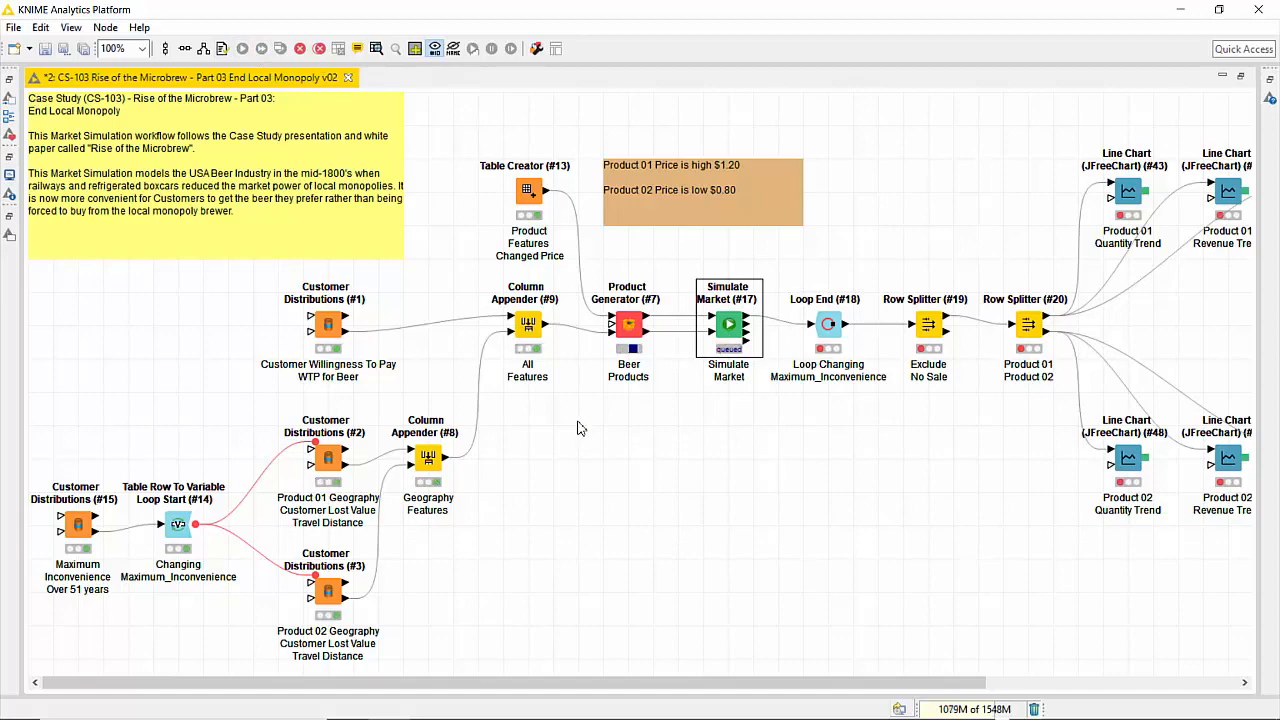
pyautogui.rightClick(333, 460)
pyautogui.press('Escape')
# View the recomputed appended table of Column Appender (#9), widen both geography columns, and compare customer C00001's Beer, Geography 01 and Geography 02 values.
pyautogui.rightClick(535, 333)
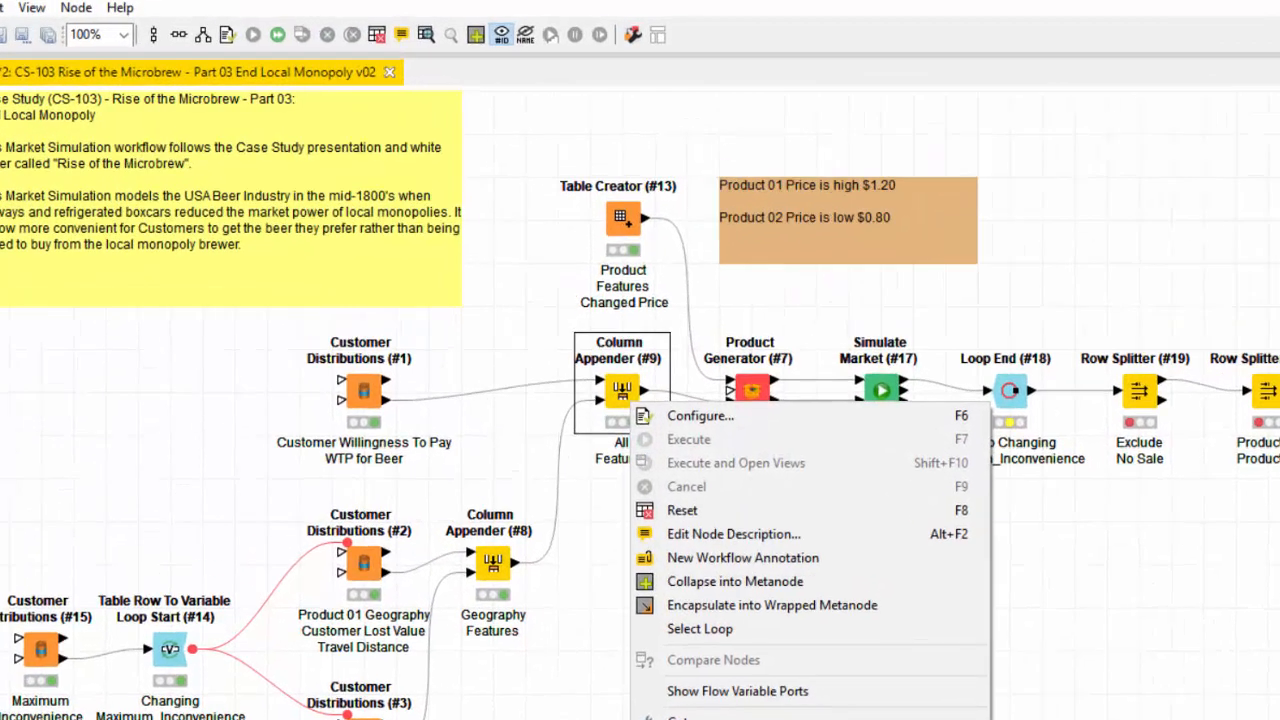
pyautogui.click(598, 696)
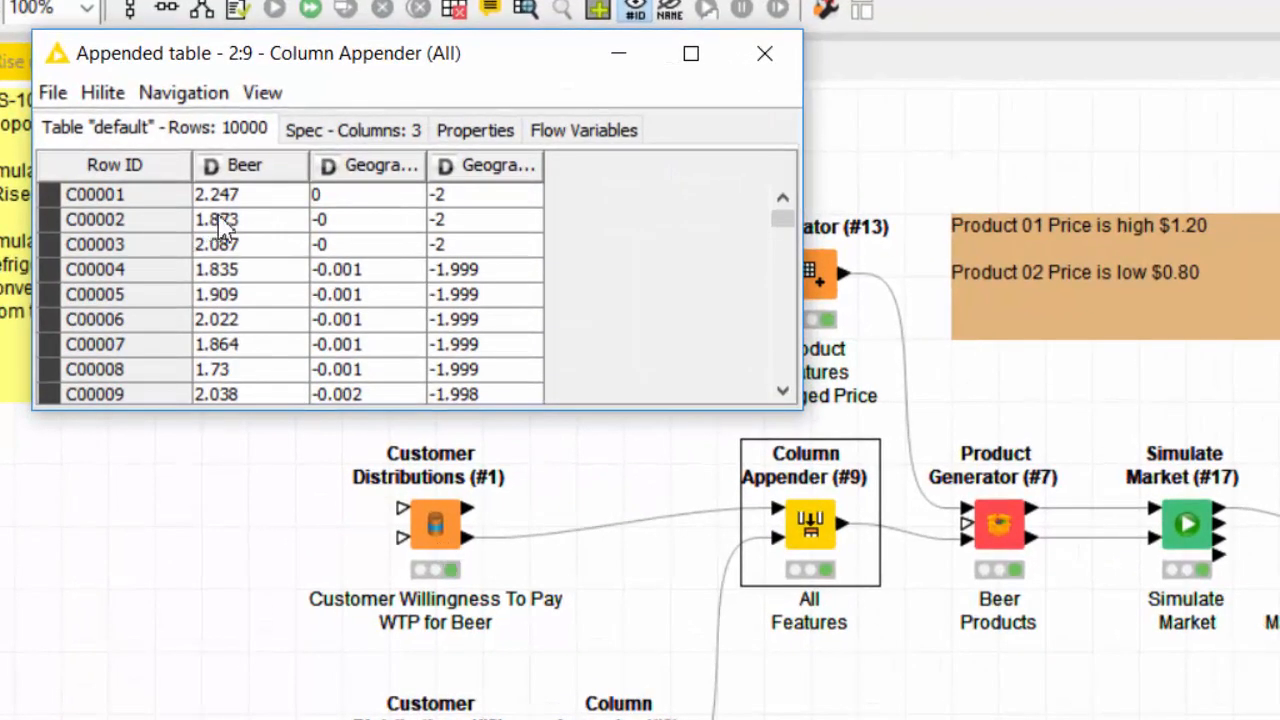
pyautogui.moveTo(260, 202); pyautogui.dragTo(256, 297)
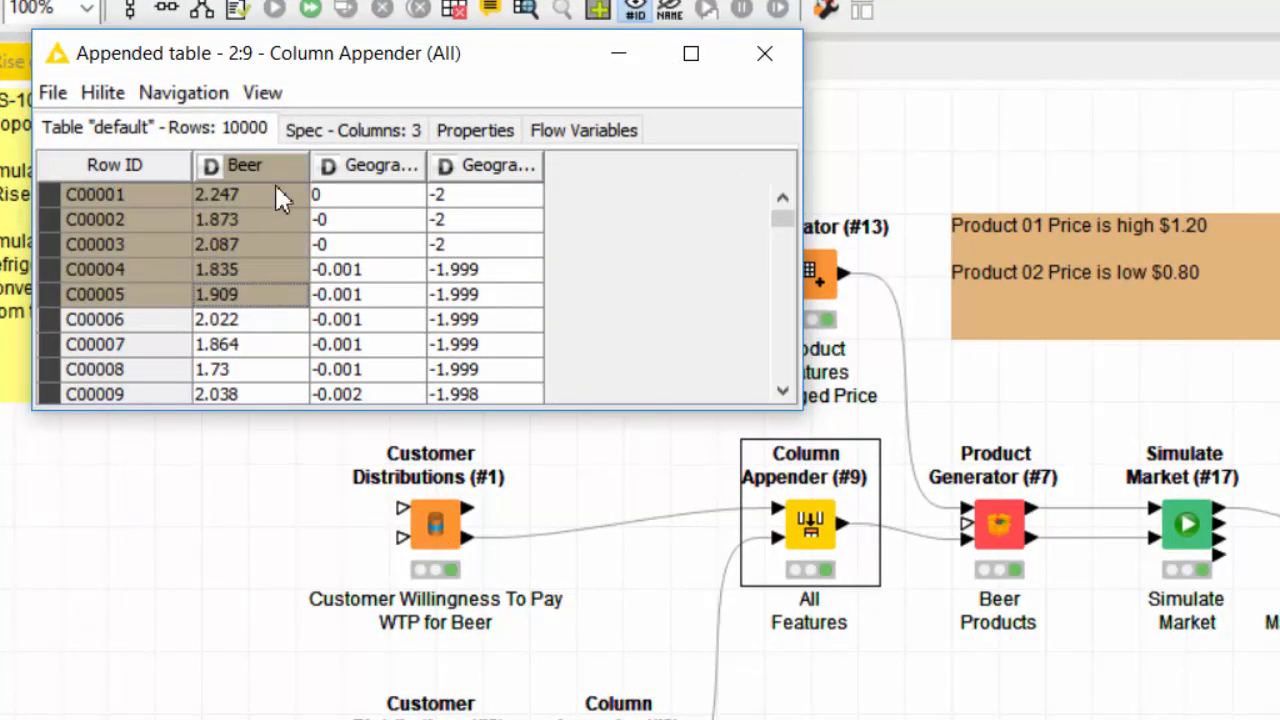
pyautogui.moveTo(424, 165); pyautogui.dragTo(478, 165)
pyautogui.moveTo(586, 165); pyautogui.dragTo(668, 165)
pyautogui.click(395, 200)
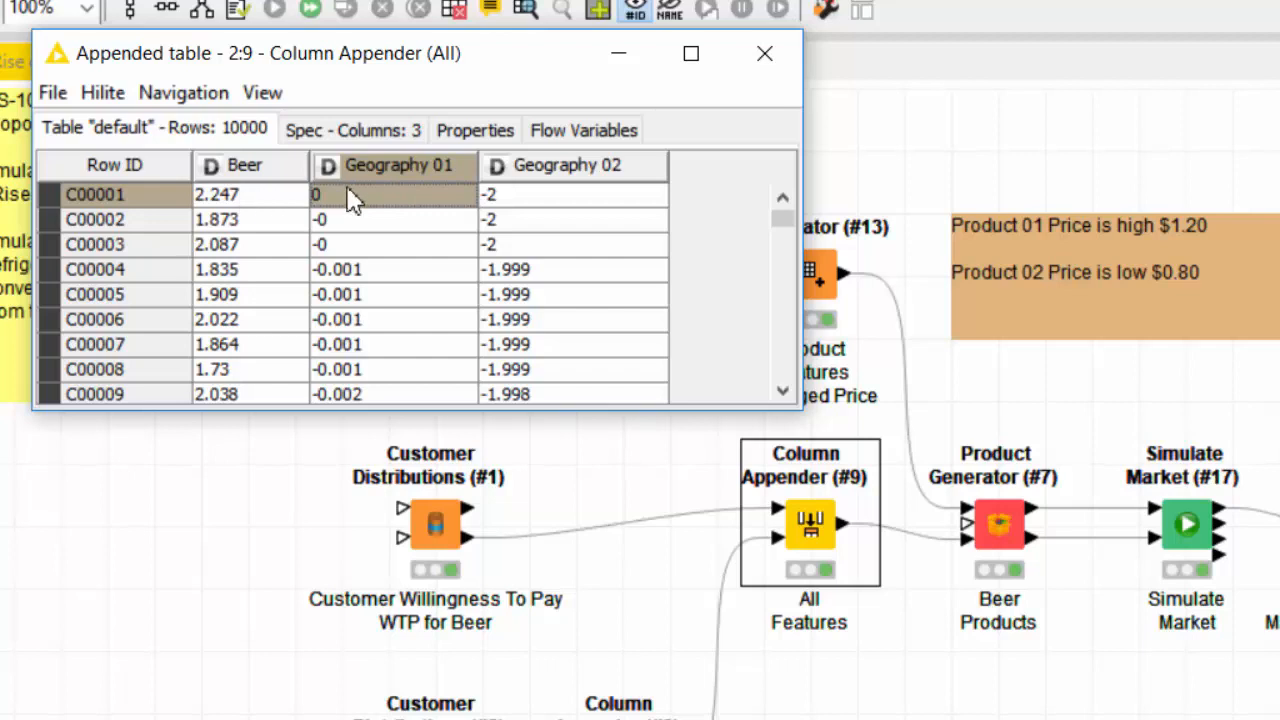
pyautogui.click(285, 205)
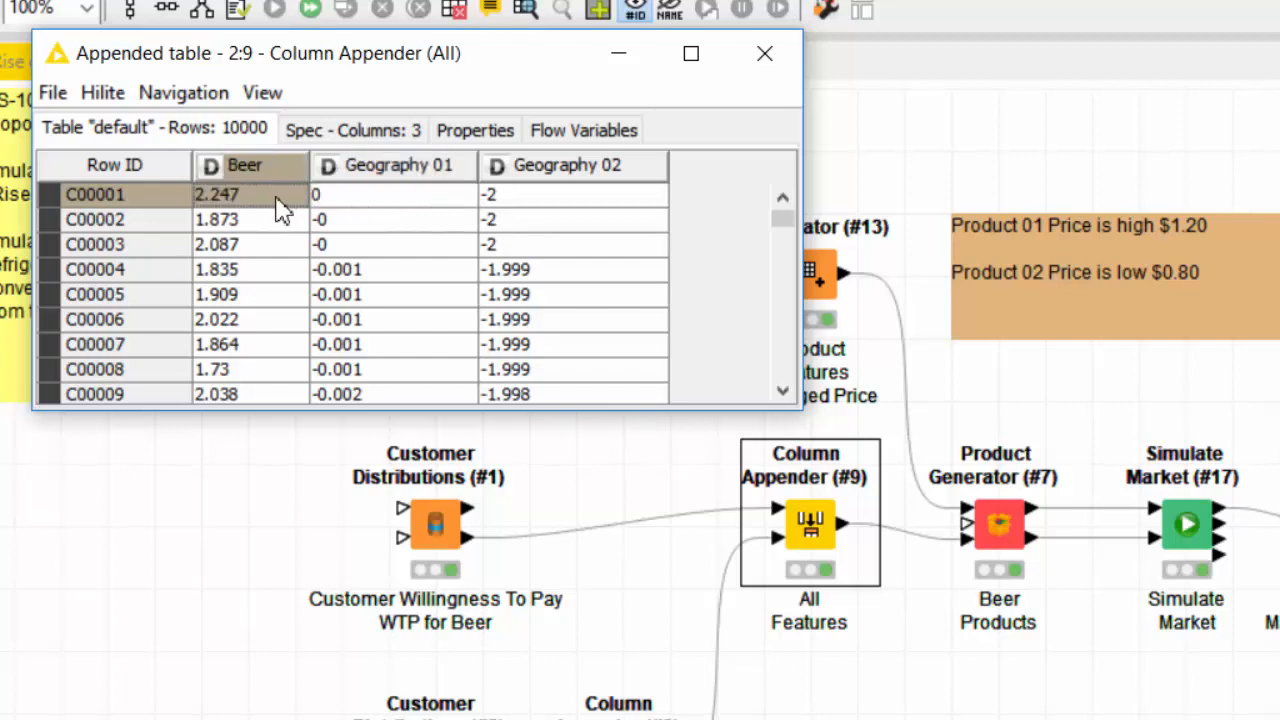
pyautogui.click(522, 210)
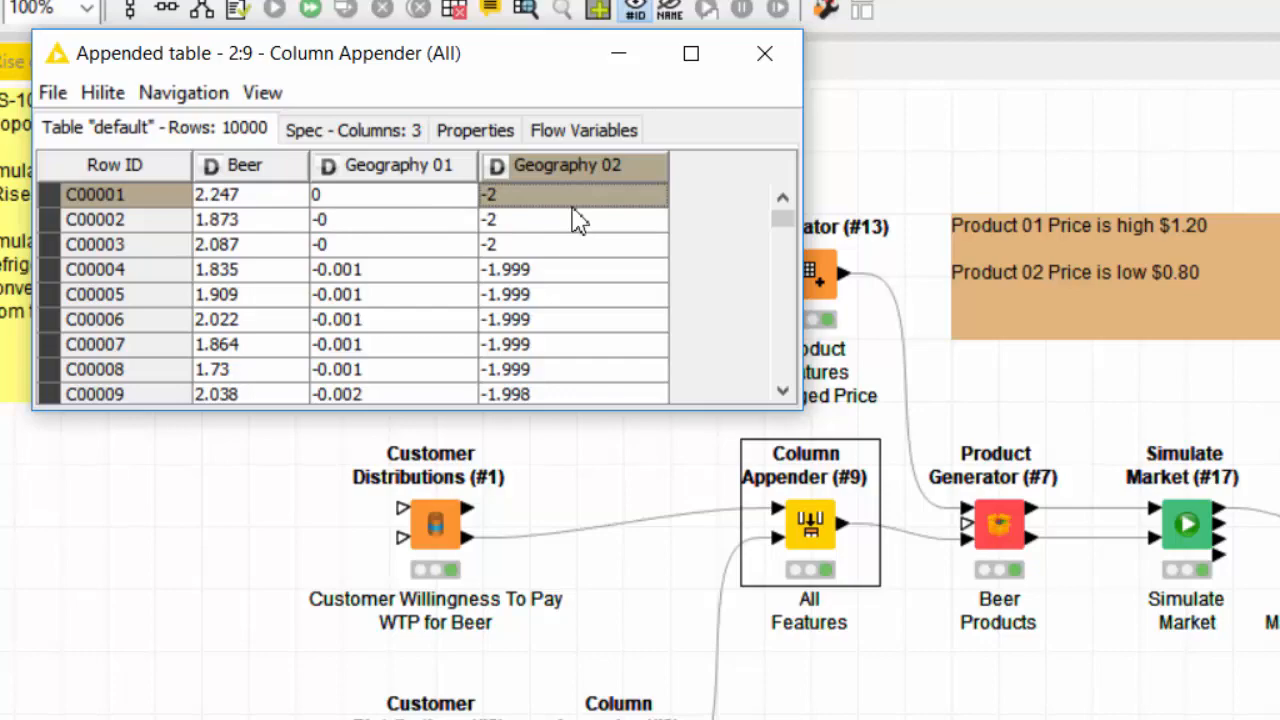
pyautogui.click(255, 213)
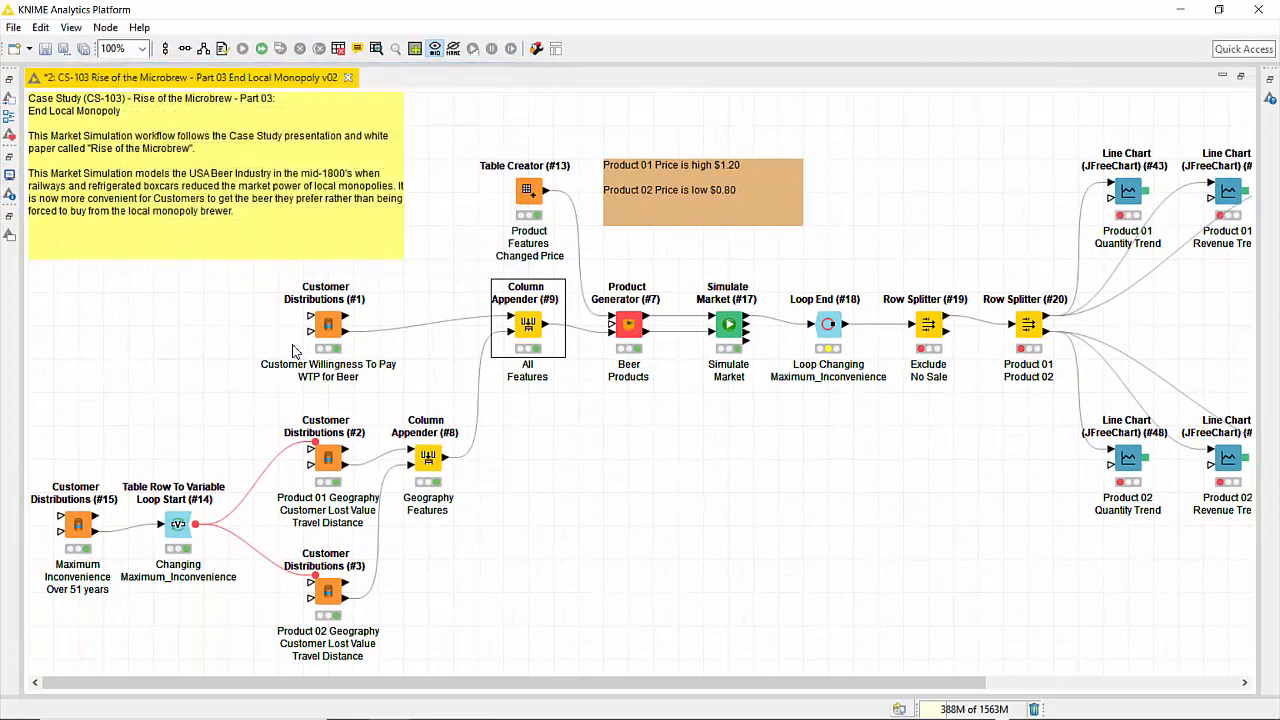
# View the Output Product Array of Simulate Market (#17), shrink its window, and compare Price, Quantity and Profit for Product 01 and Product 02.
pyautogui.rightClick(735, 330)
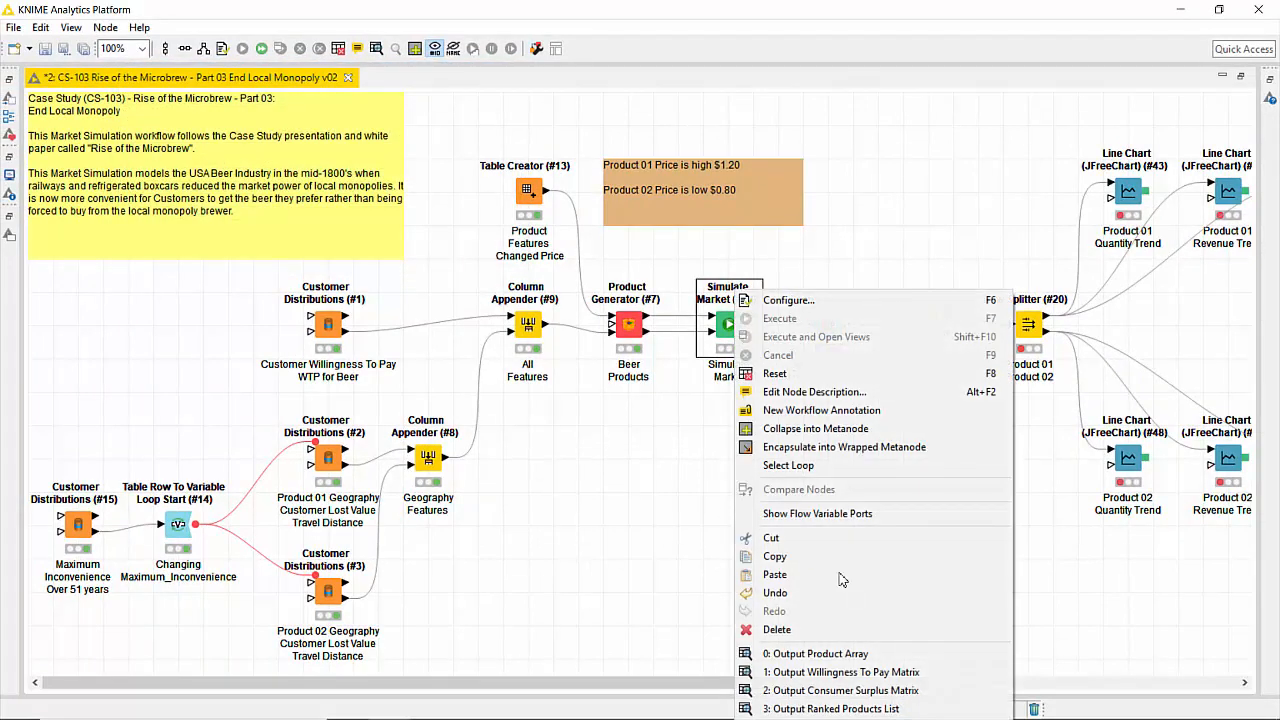
pyautogui.click(840, 662)
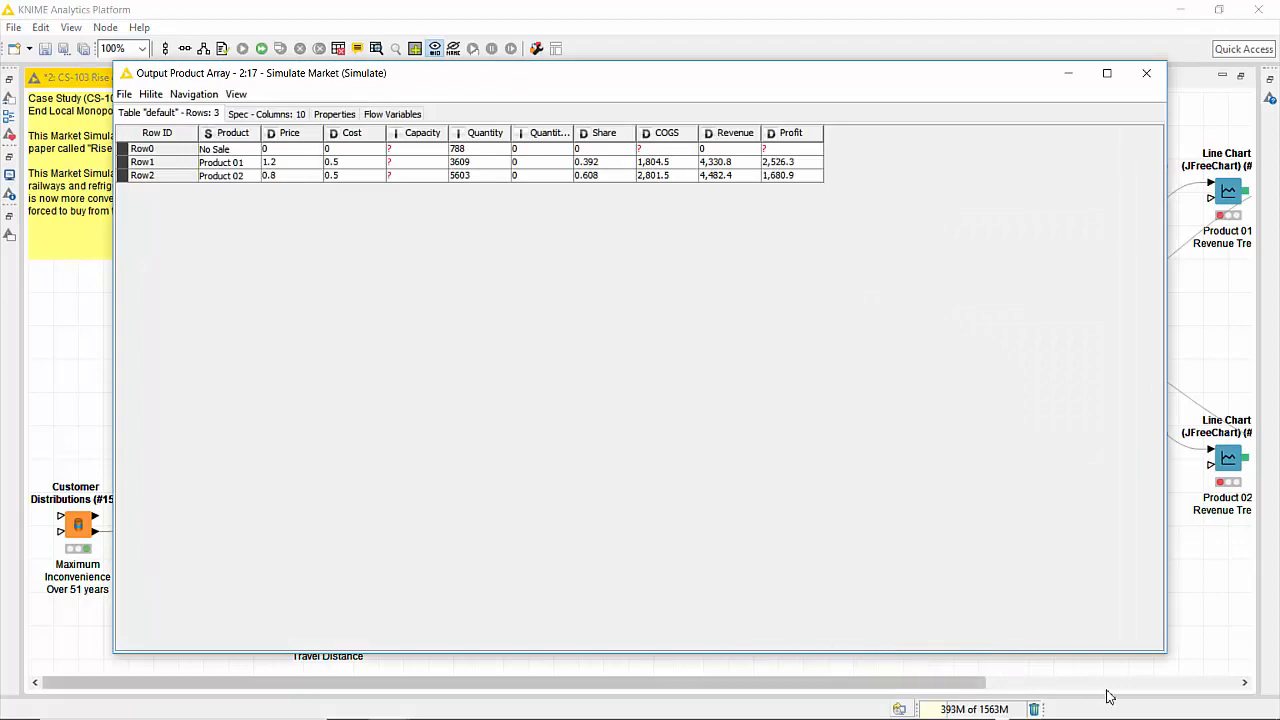
pyautogui.moveTo(1172, 660); pyautogui.dragTo(856, 213)
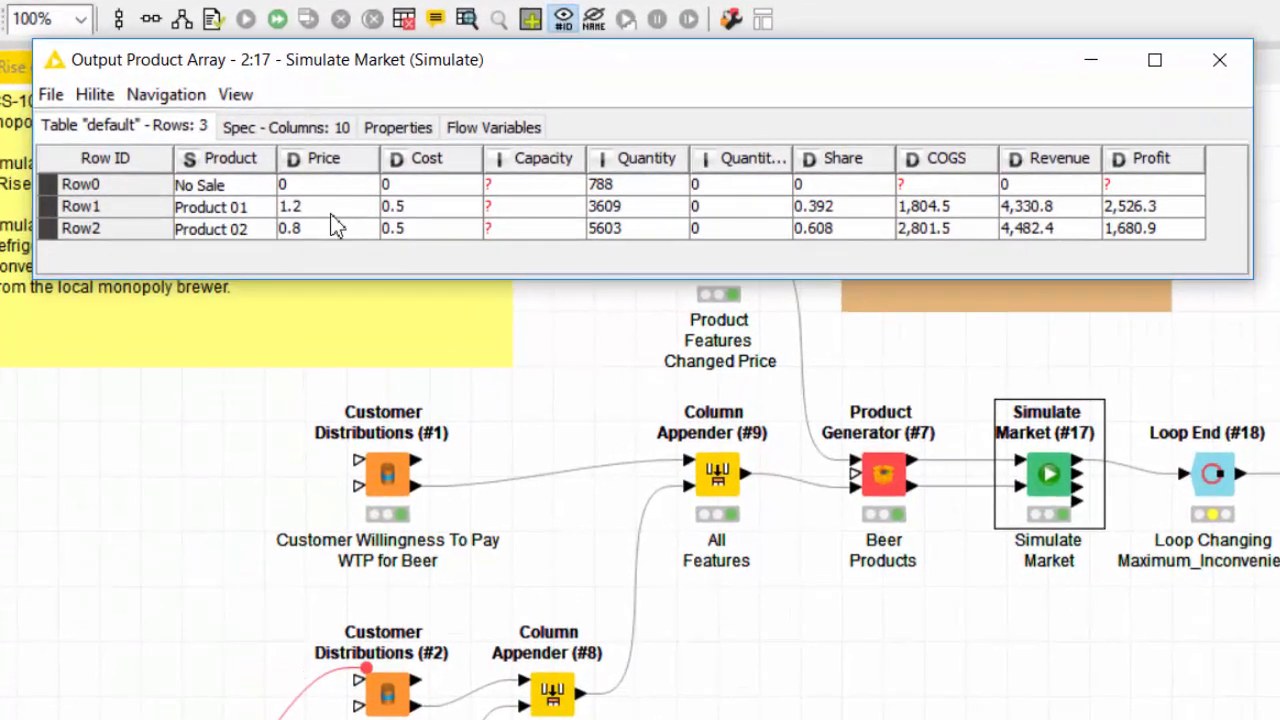
pyautogui.moveTo(308, 175); pyautogui.dragTo(309, 193)
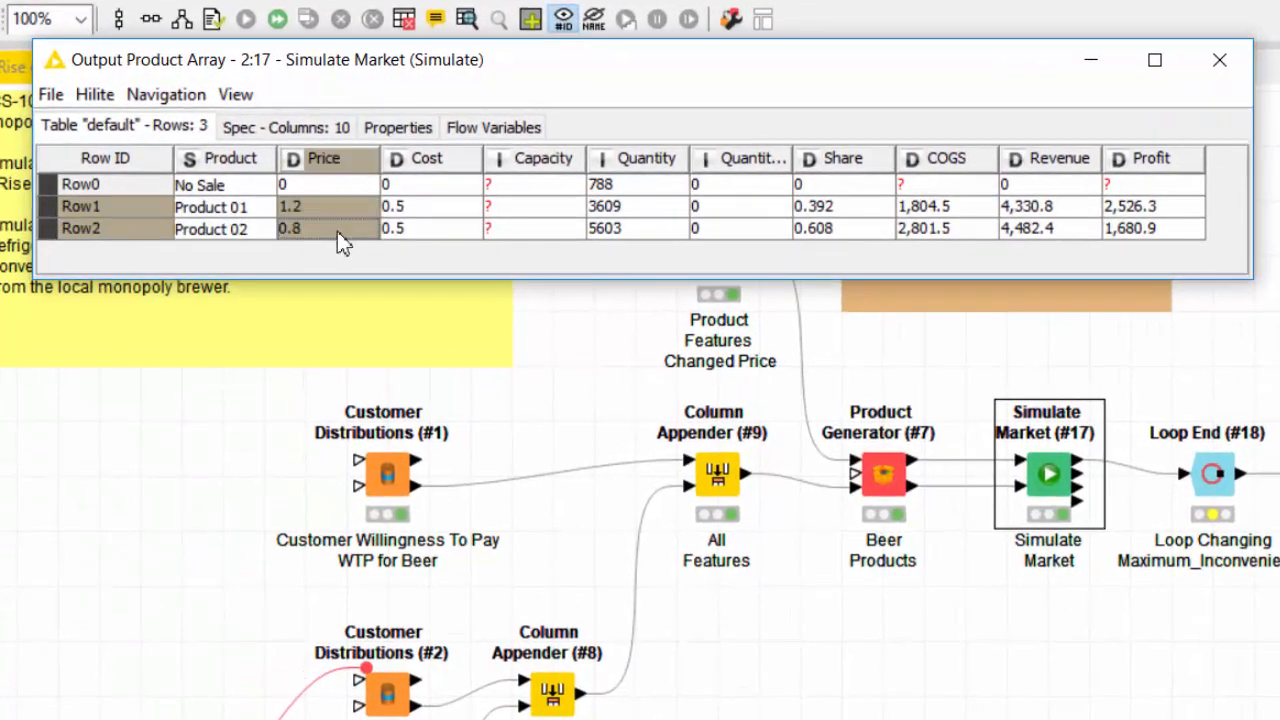
pyautogui.moveTo(644, 207); pyautogui.dragTo(645, 230)
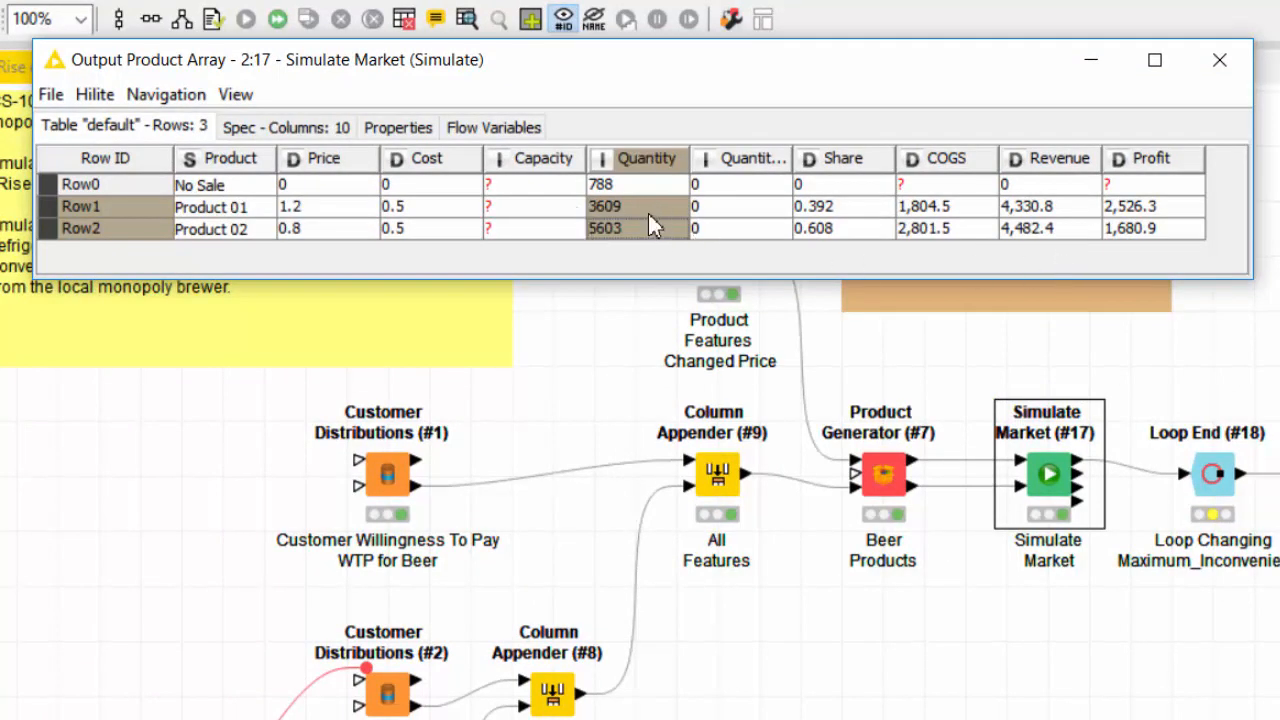
pyautogui.moveTo(1148, 208); pyautogui.dragTo(1155, 240)
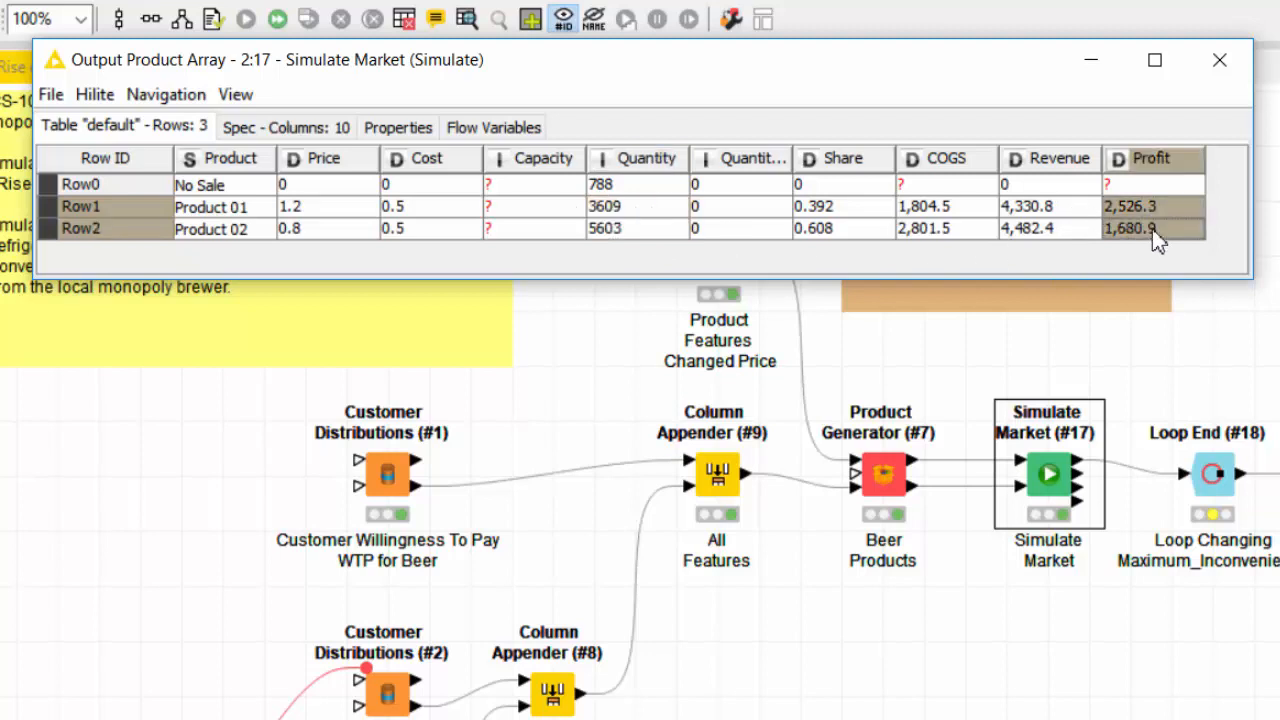
# Examine the quantity of the No Sale row in the Output Product Array, and close the table.
pyautogui.click(641, 190)
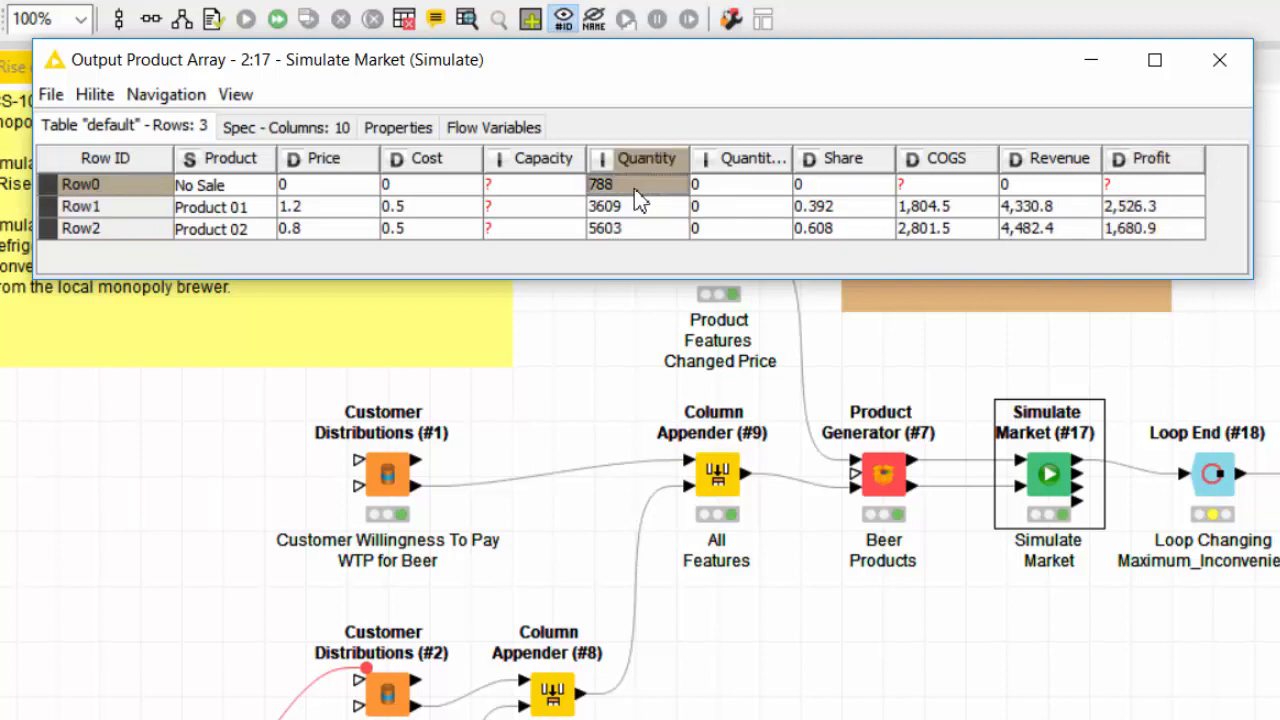
pyautogui.click(250, 190)
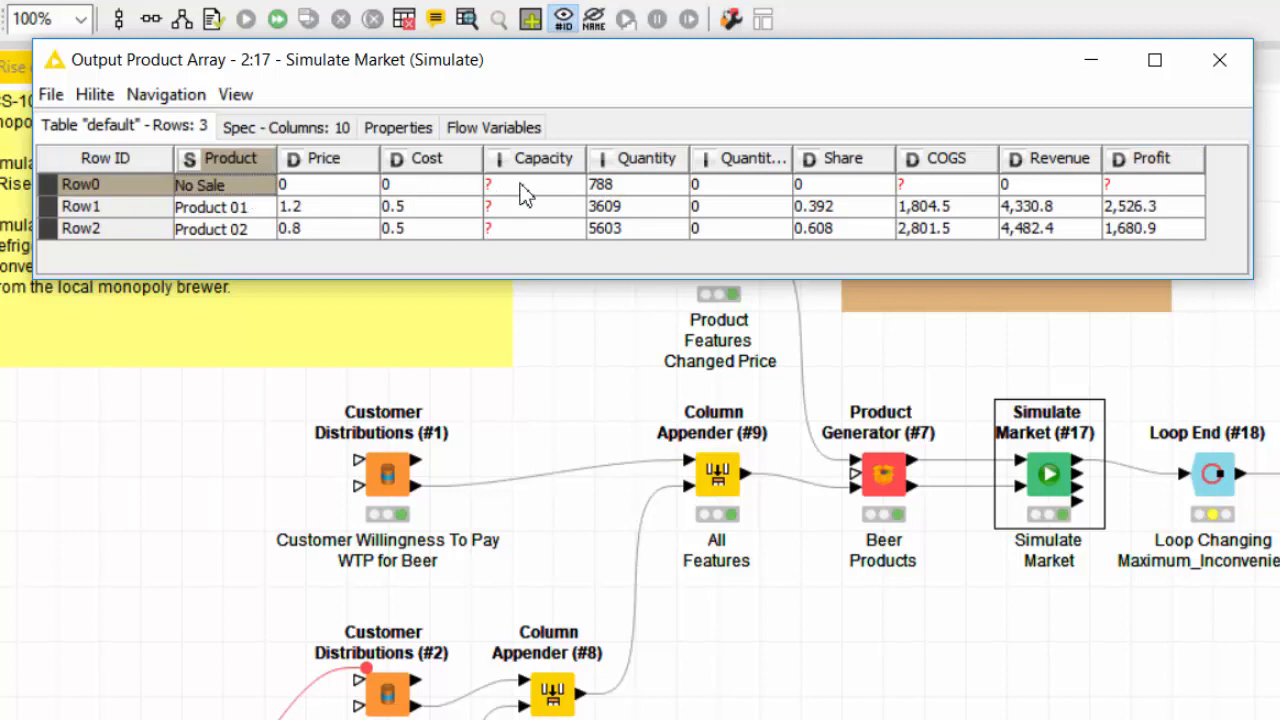
pyautogui.click(668, 194)
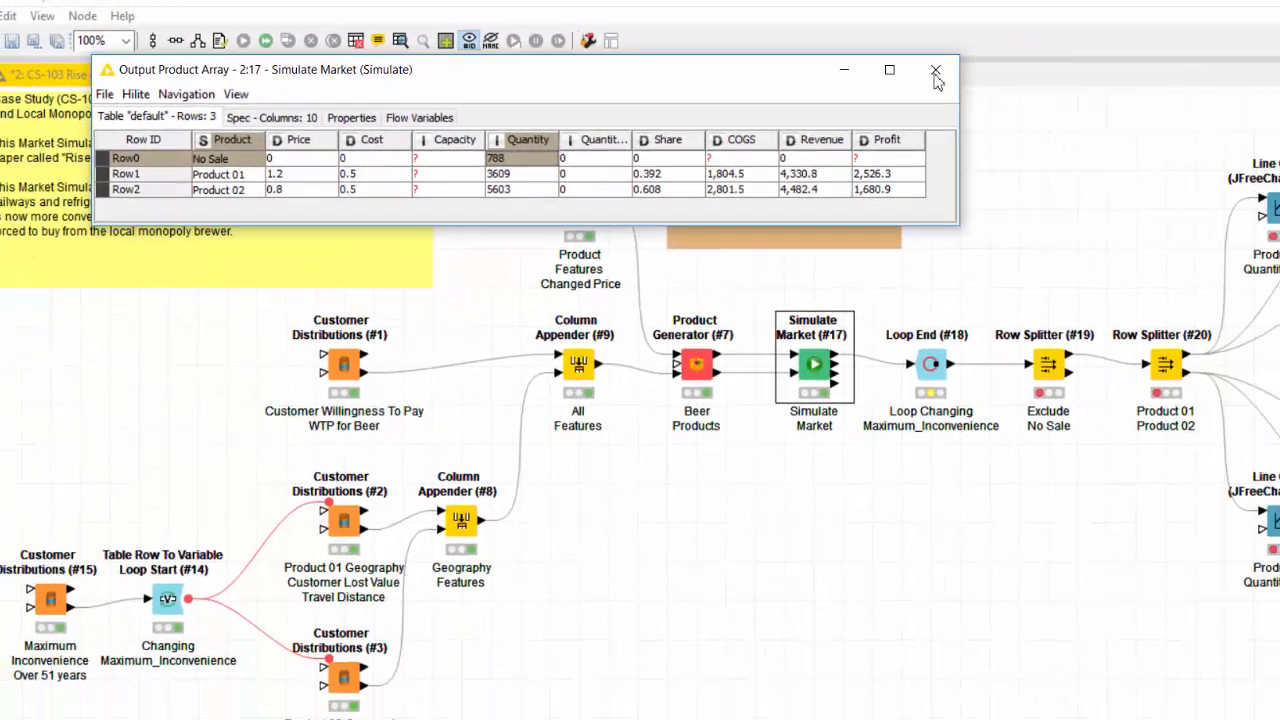
pyautogui.click(1219, 61)
# View the Output Ranked Products List of Simulate Market (#17), and close it.
pyautogui.rightClick(735, 327)
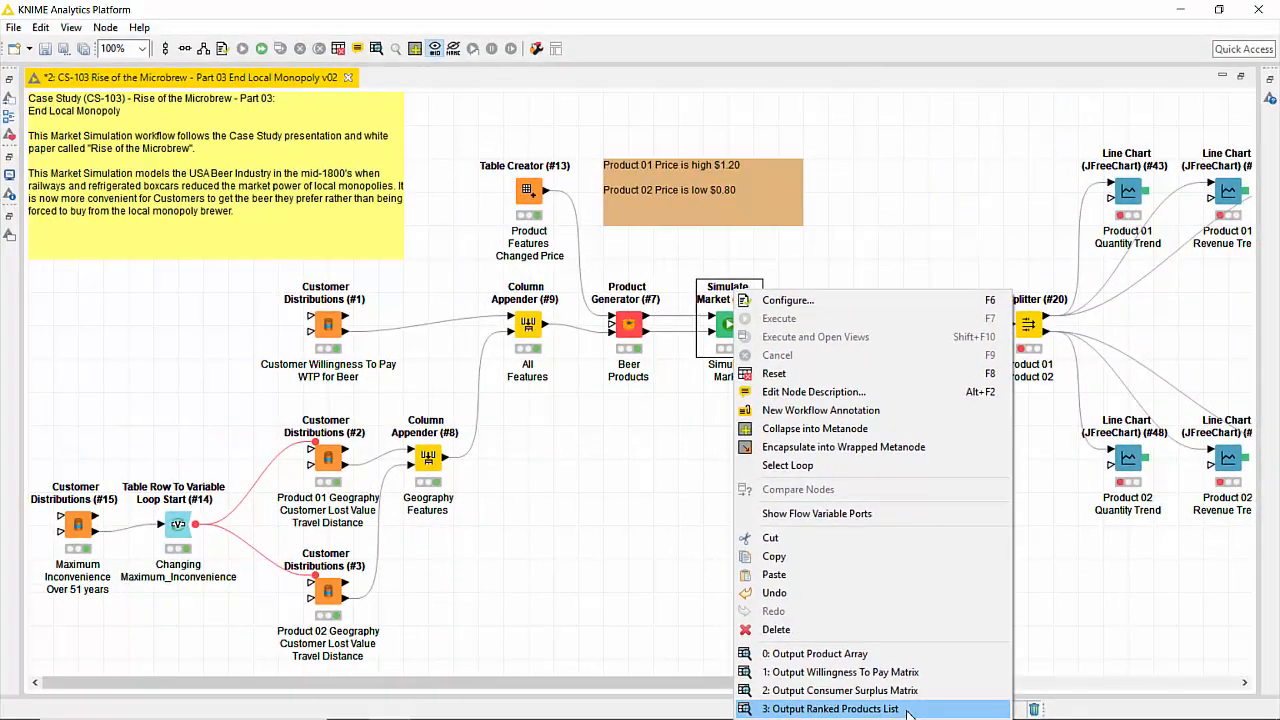
pyautogui.click(898, 710)
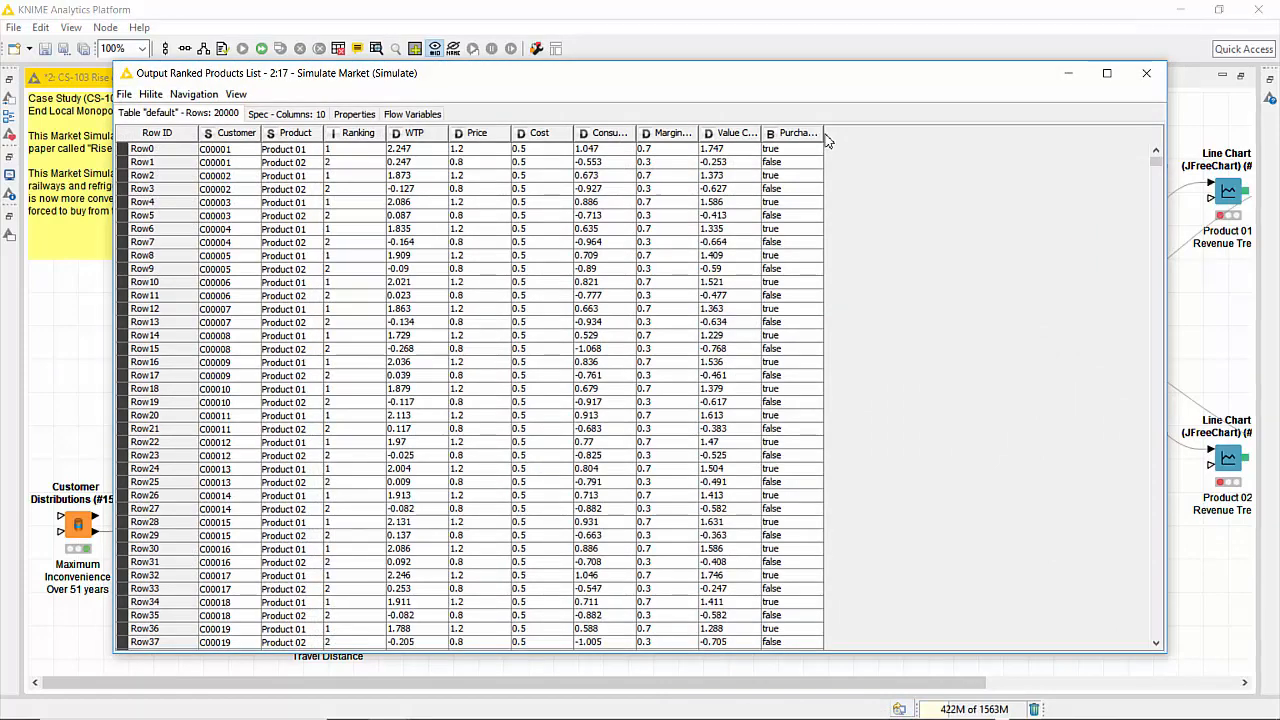
pyautogui.click(1146, 75)
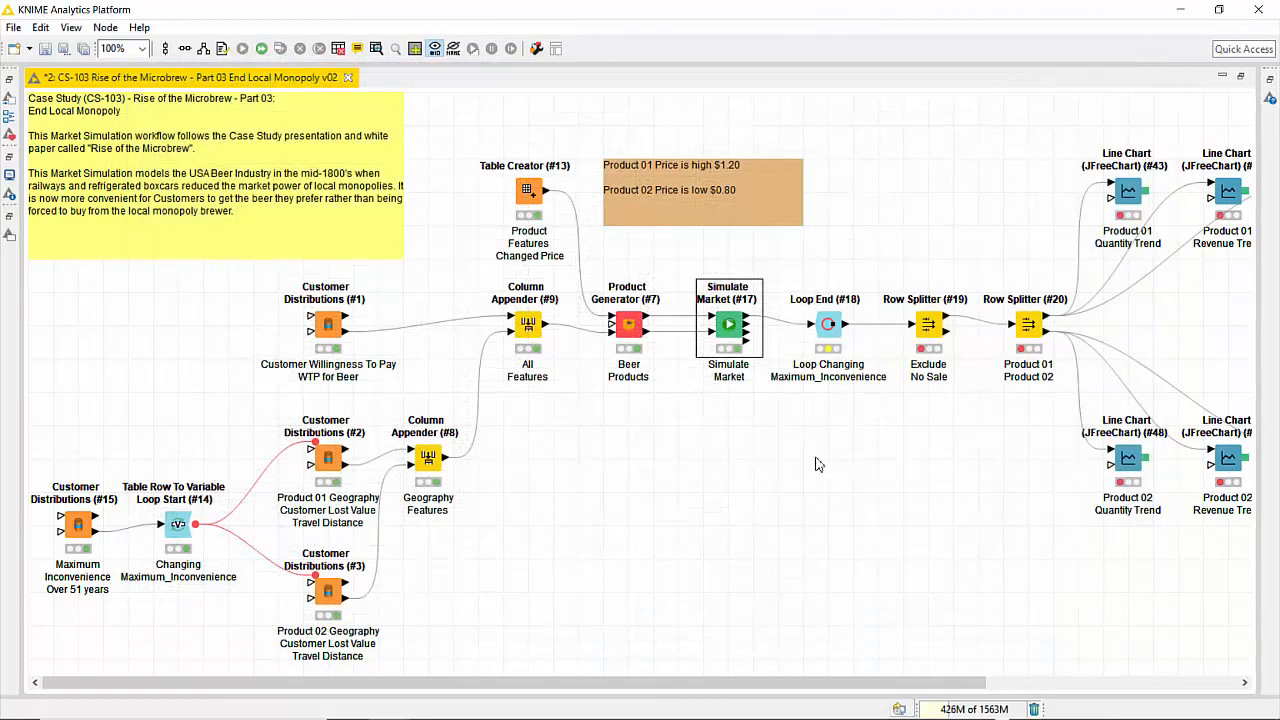
# Open the Output Willingness To Pay Matrix of Simulate Market (#17), widen its product columns, and shrink the window.
pyautogui.rightClick(730, 327)
pyautogui.click(840, 671)
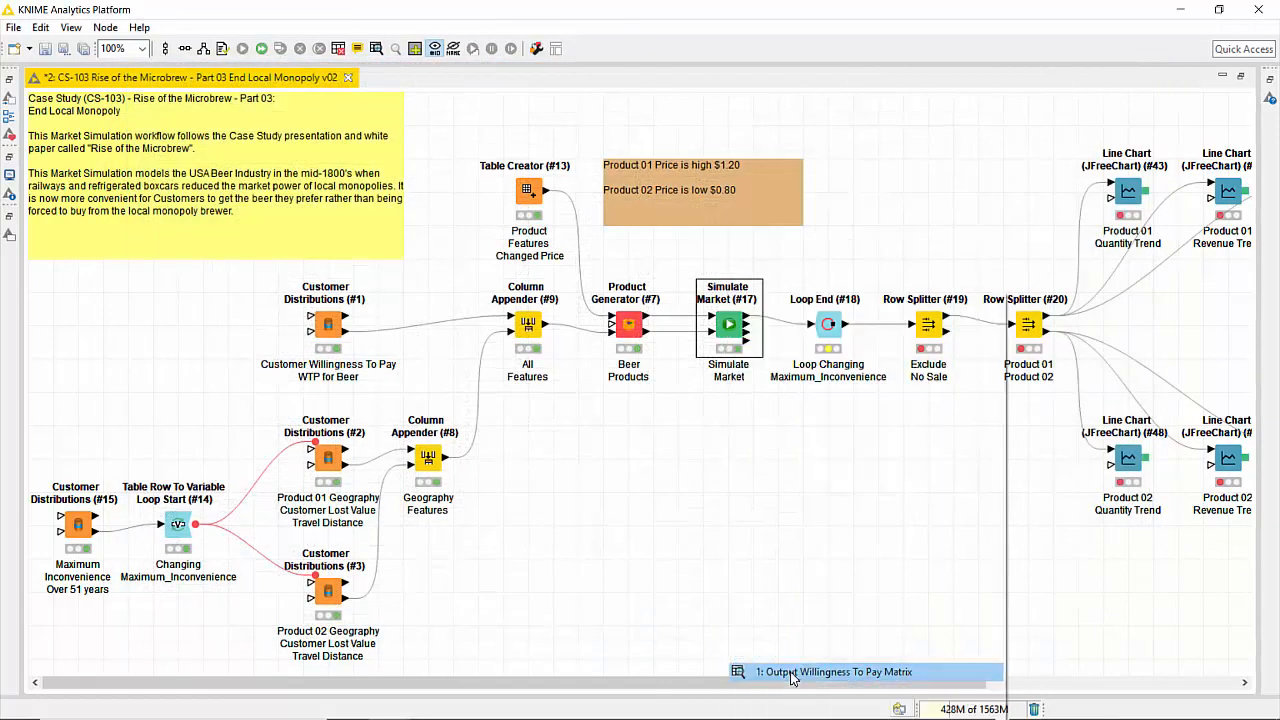
pyautogui.moveTo(388, 136); pyautogui.dragTo(422, 135)
pyautogui.moveTo(258, 140); pyautogui.dragTo(358, 134)
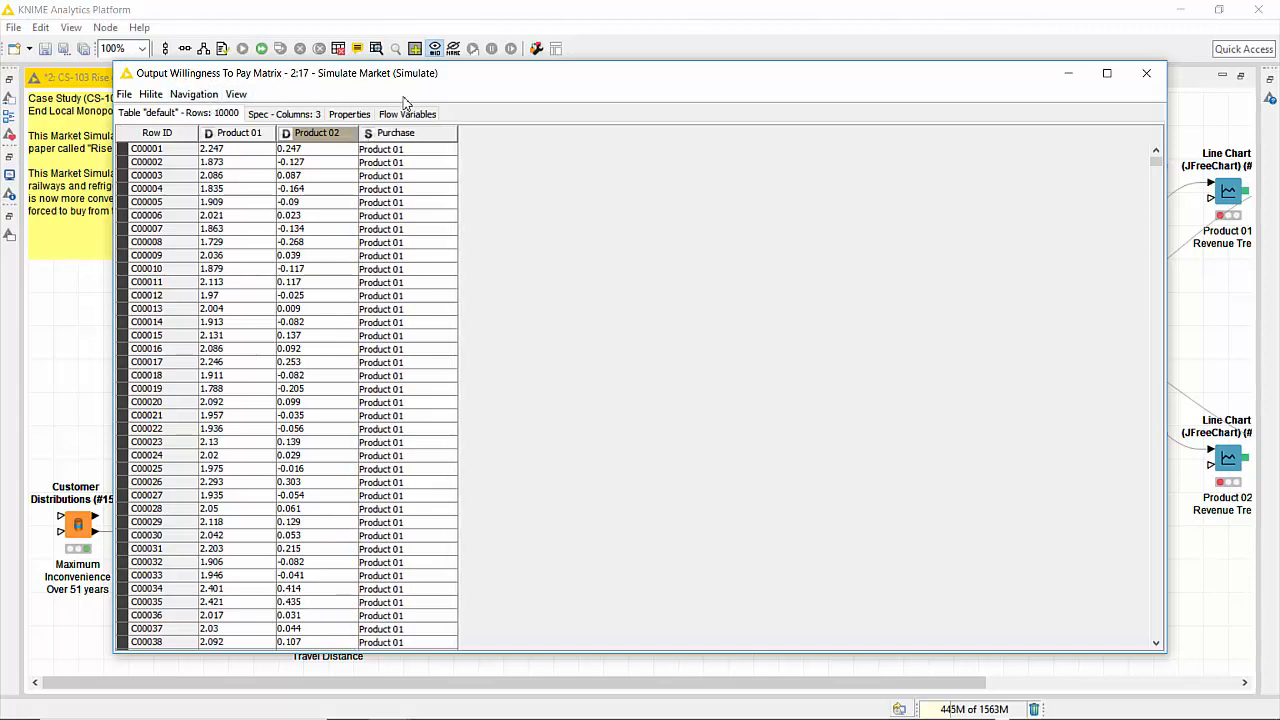
pyautogui.moveTo(1155, 660); pyautogui.dragTo(512, 318)
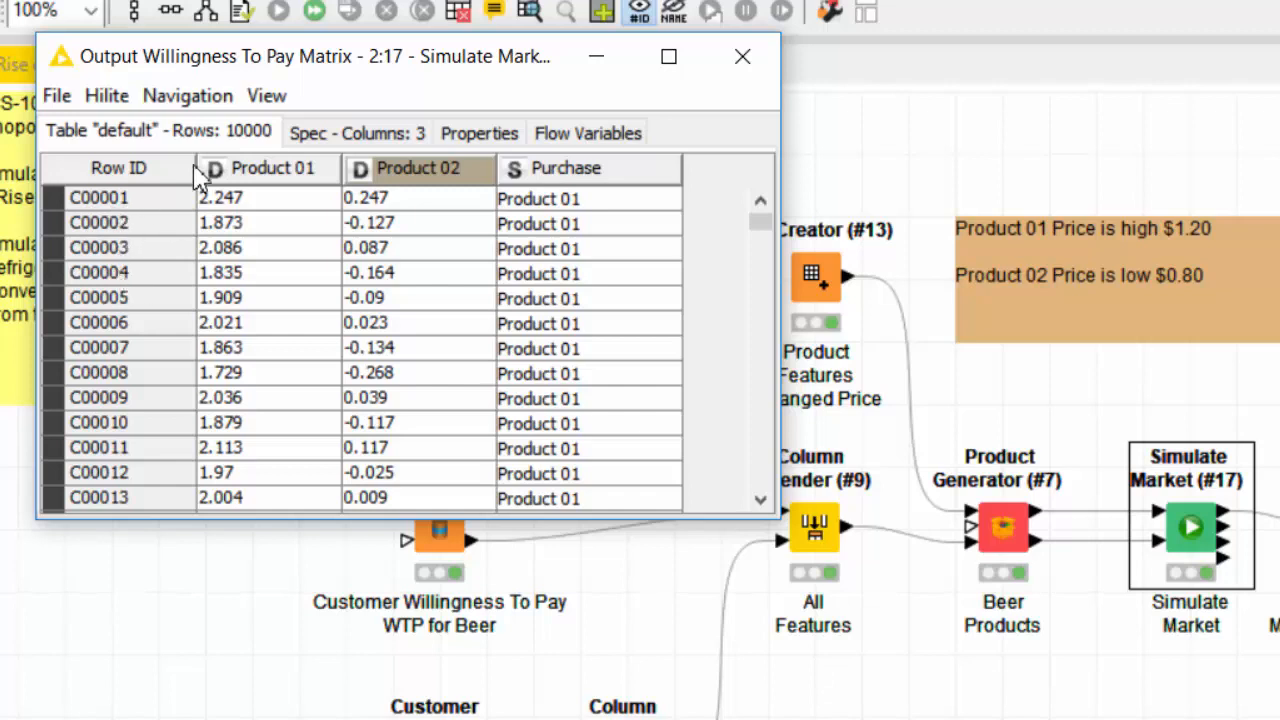
# Compare customer C00001's willingness to pay for Product 01 and Product 02 with the Purchase value in the matrix.
pyautogui.moveTo(278, 202); pyautogui.dragTo(284, 328)
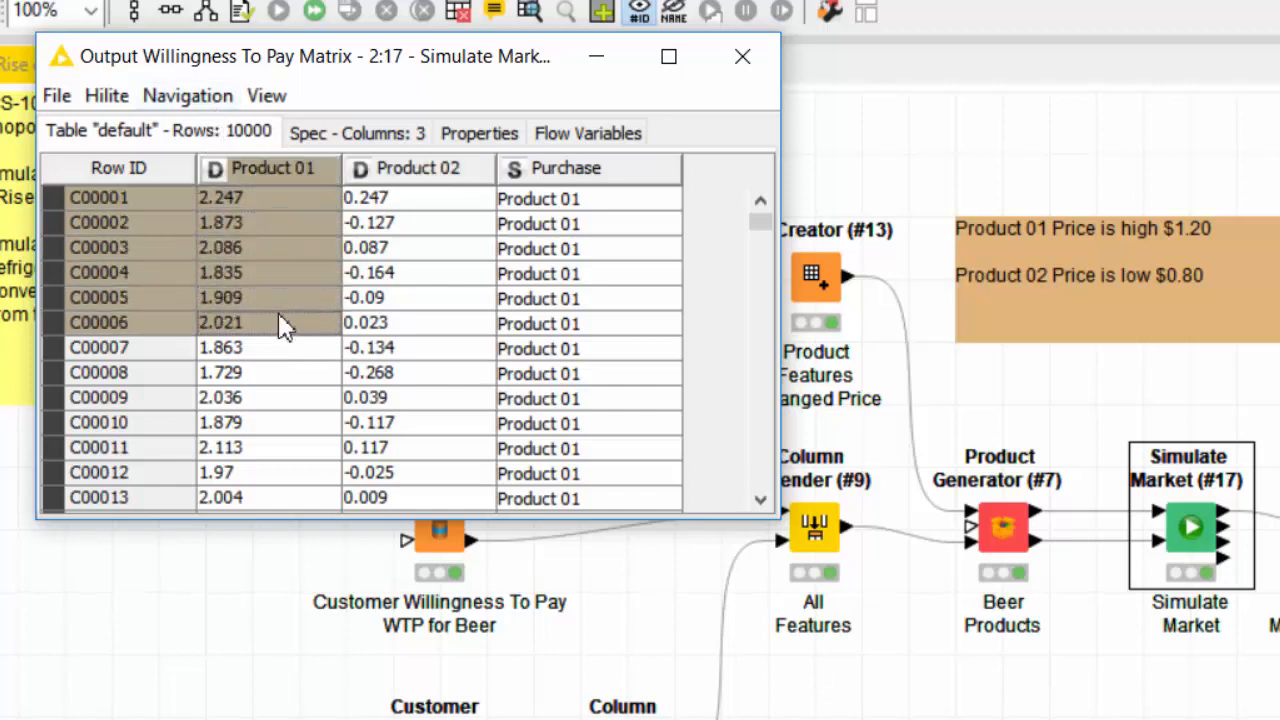
pyautogui.click(247, 205)
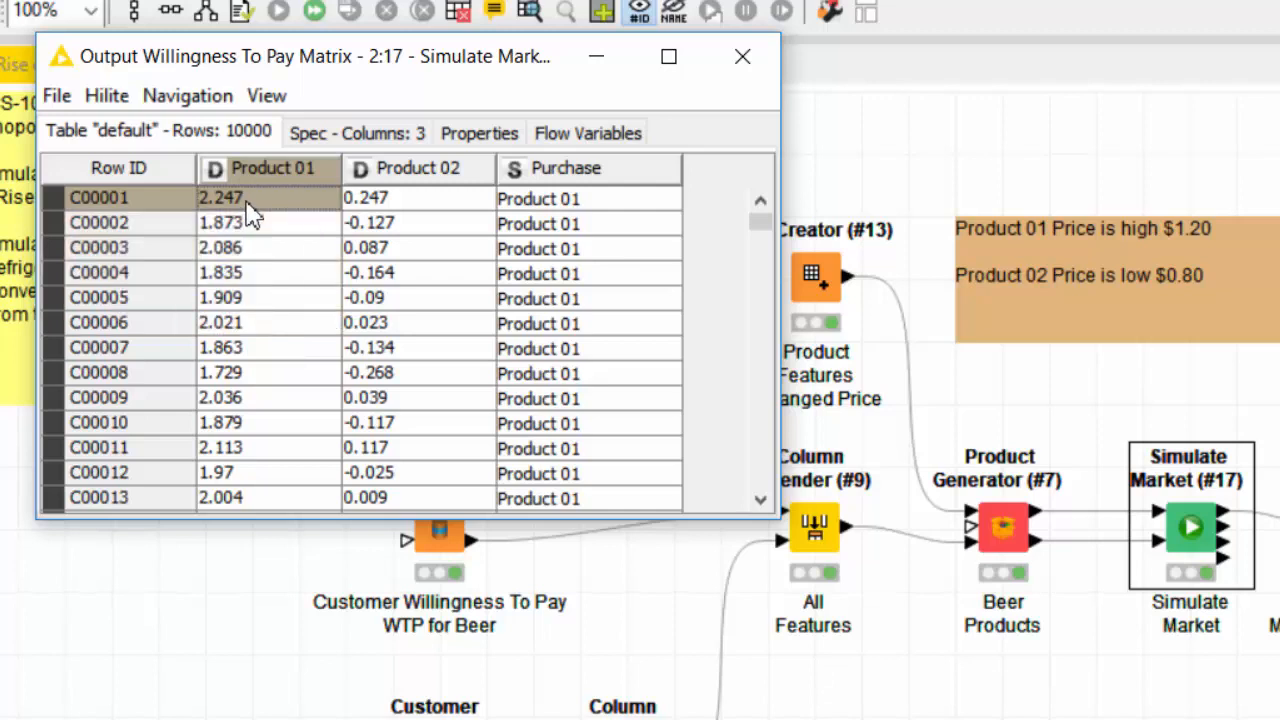
pyautogui.click(440, 205)
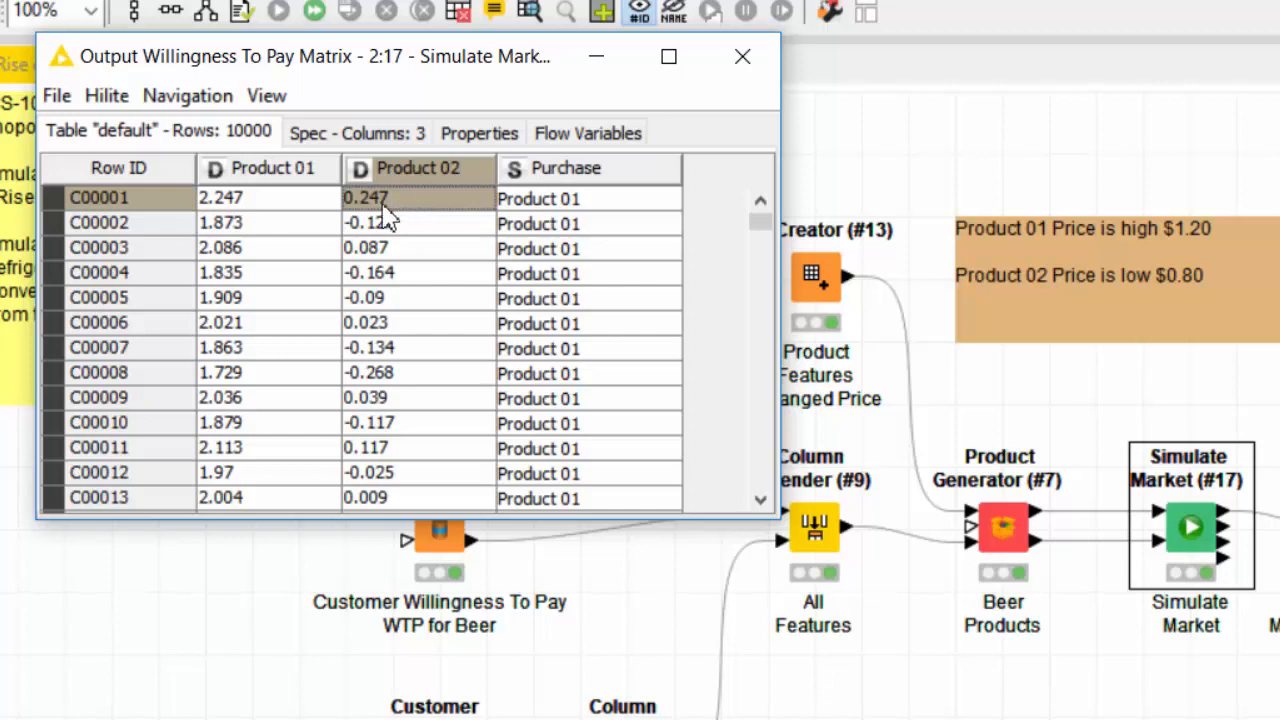
pyautogui.click(283, 211)
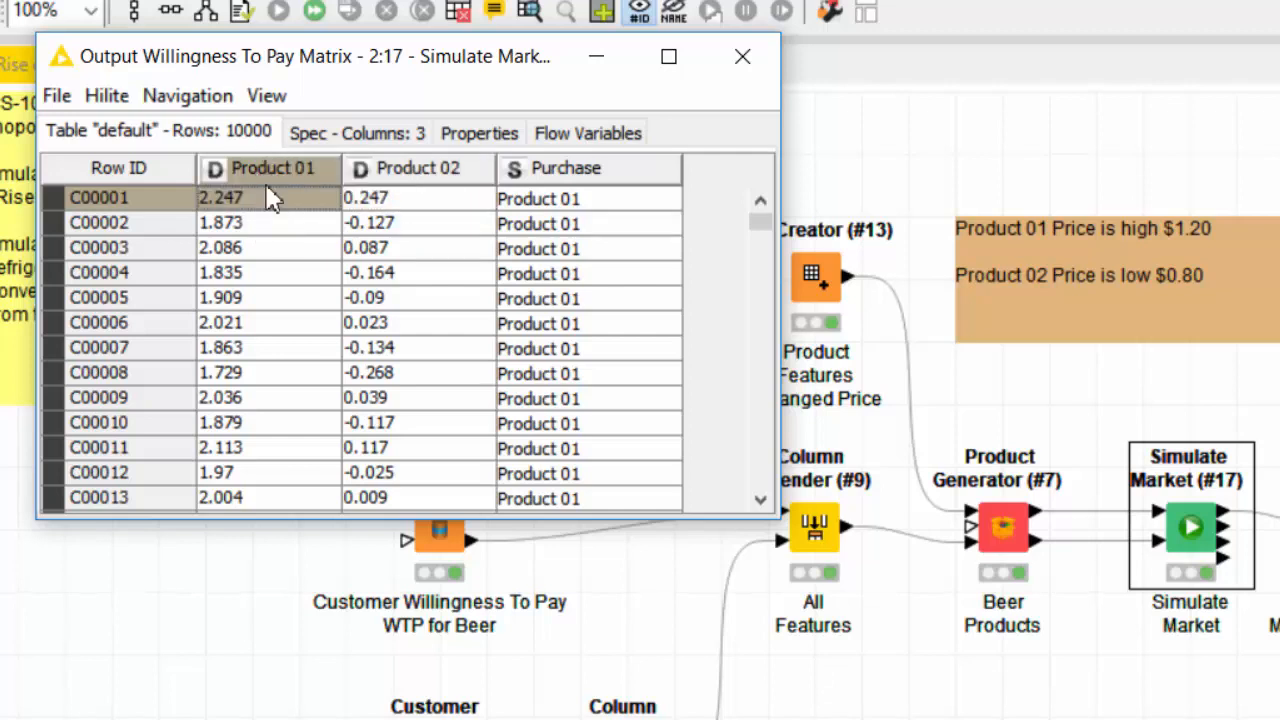
pyautogui.click(591, 215)
# Look through the Purchase column for a customer who buys nothing, and select the No Sale entry of customer C02925.
pyautogui.scroll(-20, 591, 222)
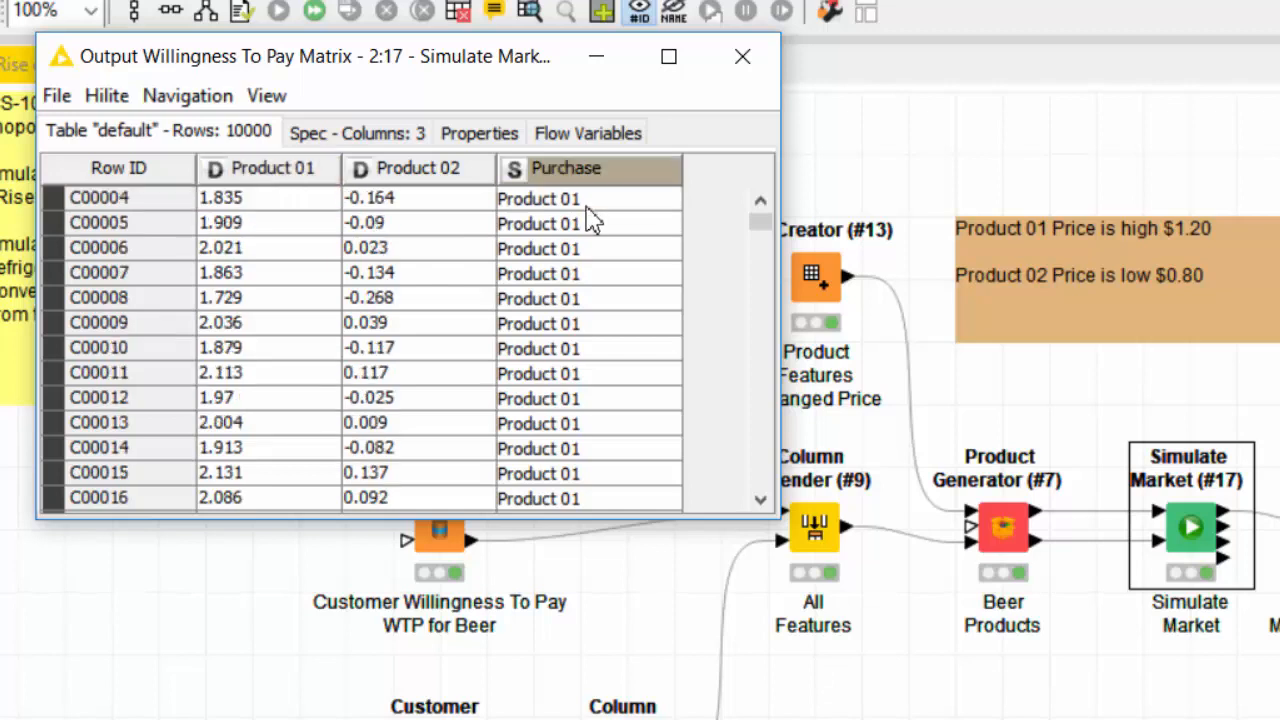
pyautogui.scroll(-20, 591, 222)
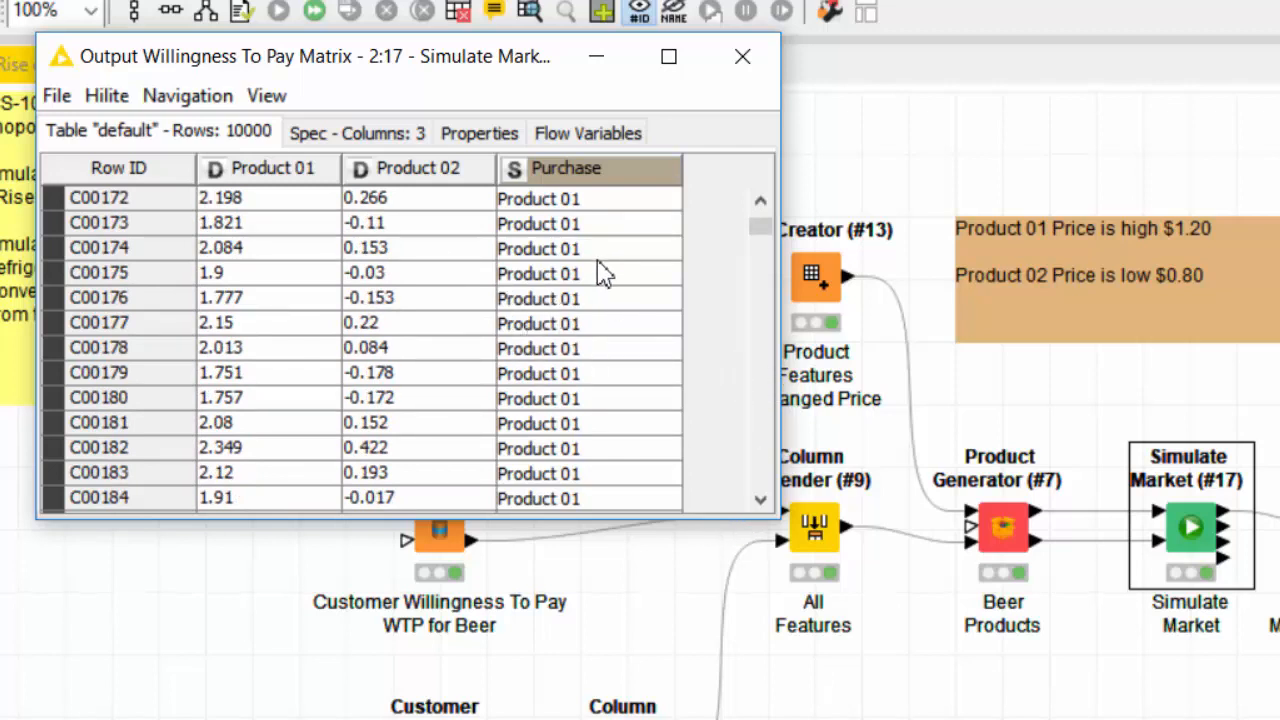
pyautogui.scroll(-9, 583, 275)
pyautogui.scroll(-9, 603, 312)
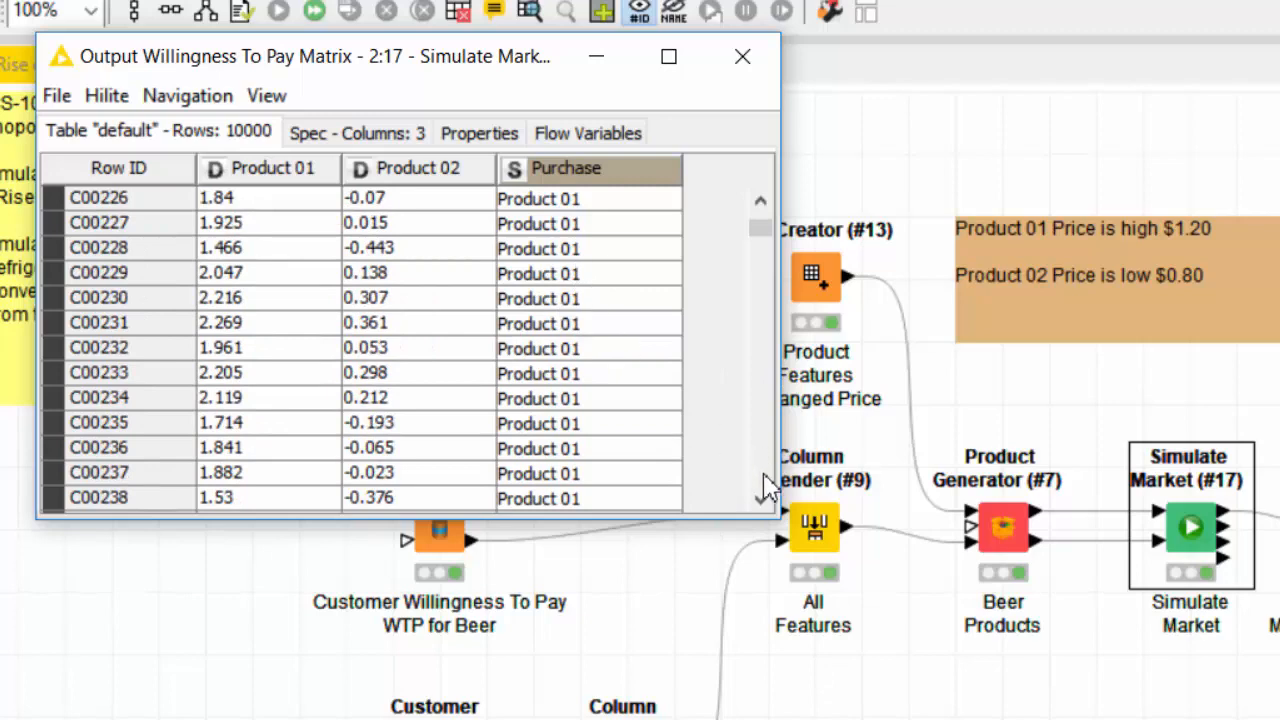
pyautogui.scroll(-9, 766, 488)
pyautogui.scroll(-20, 766, 488)
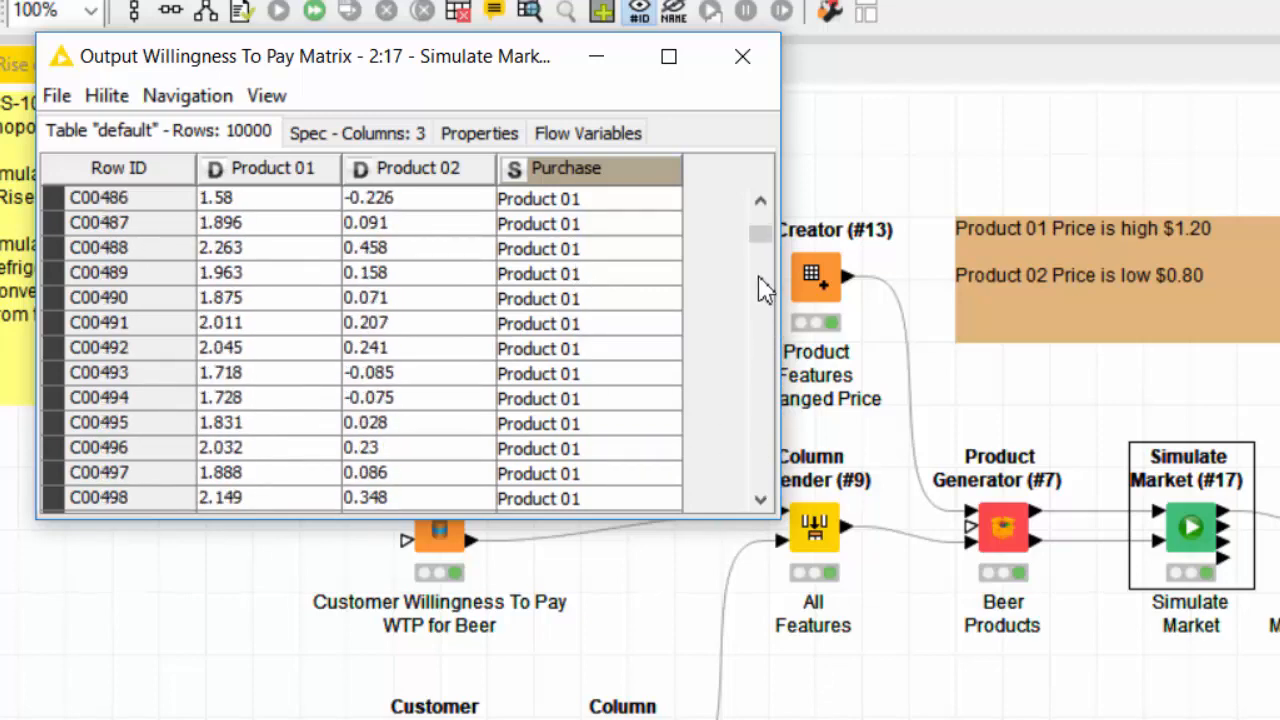
pyautogui.moveTo(764, 245); pyautogui.dragTo(762, 296)
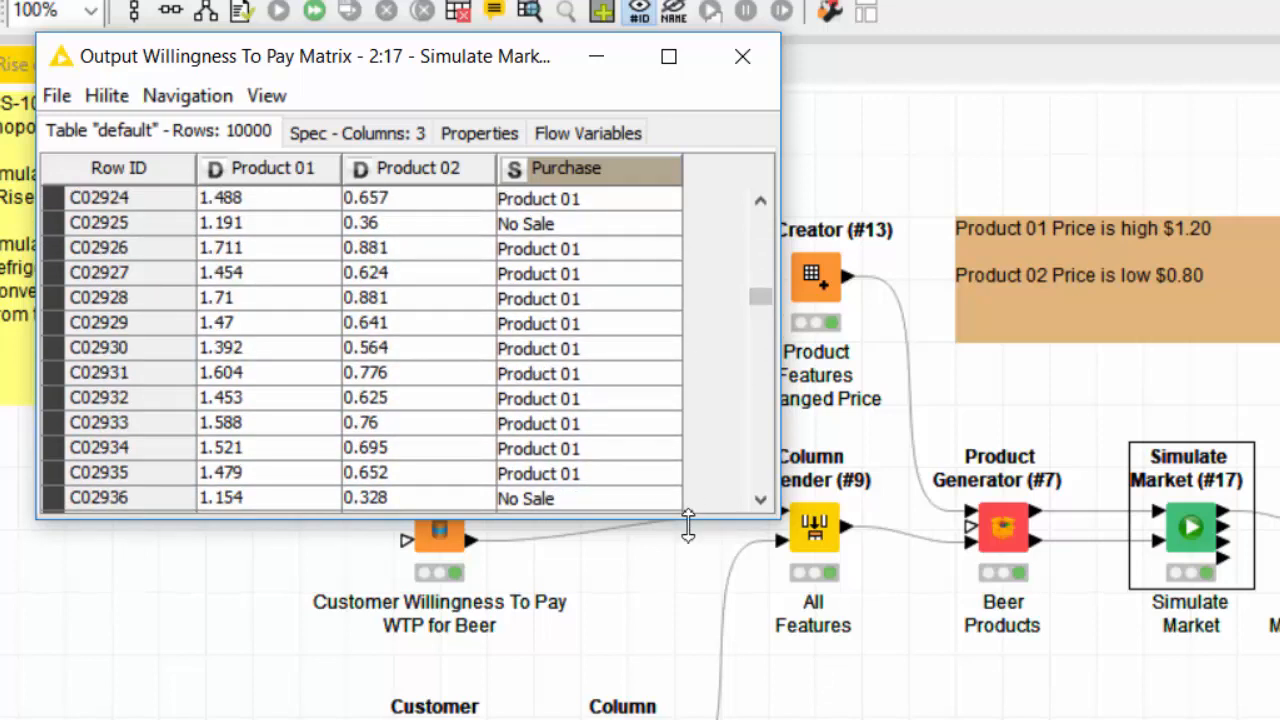
pyautogui.scroll(2, 560, 285)
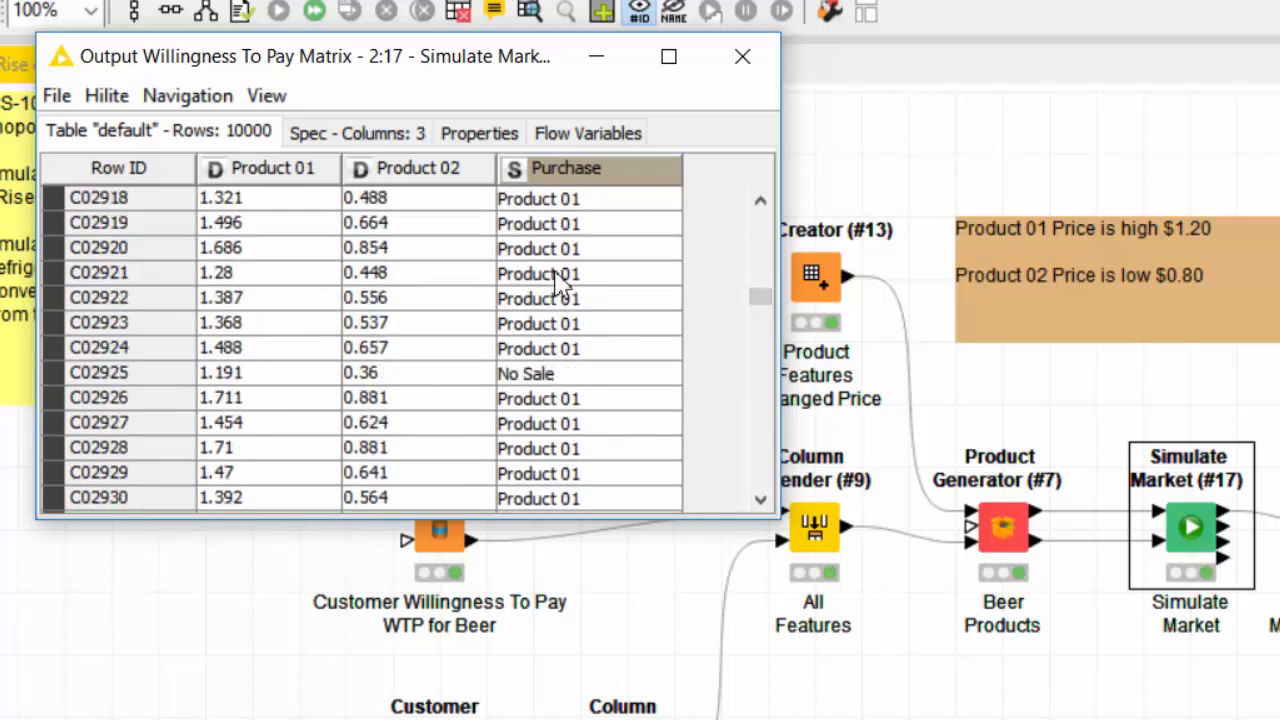
pyautogui.click(526, 381)
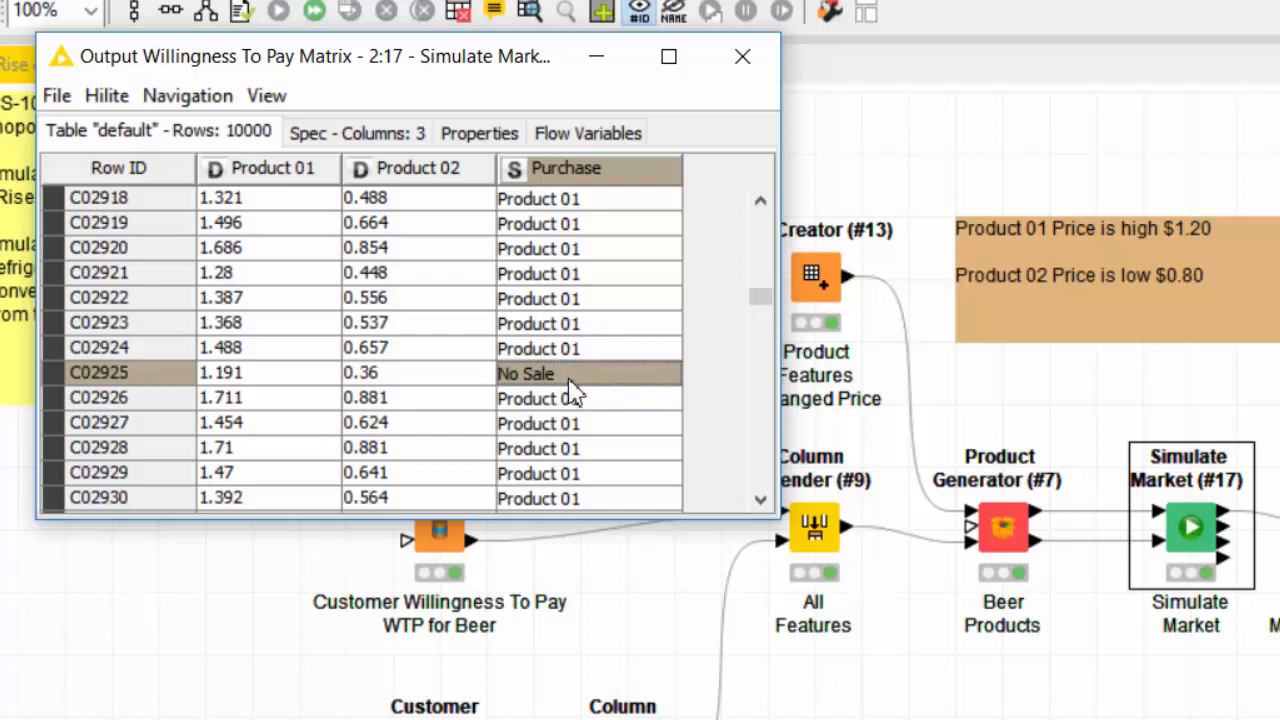
# Select the No Sale entries of customers C02936 and C02938 in the Purchase column of the matrix.
pyautogui.scroll(-4, 575, 390)
pyautogui.click(572, 350)
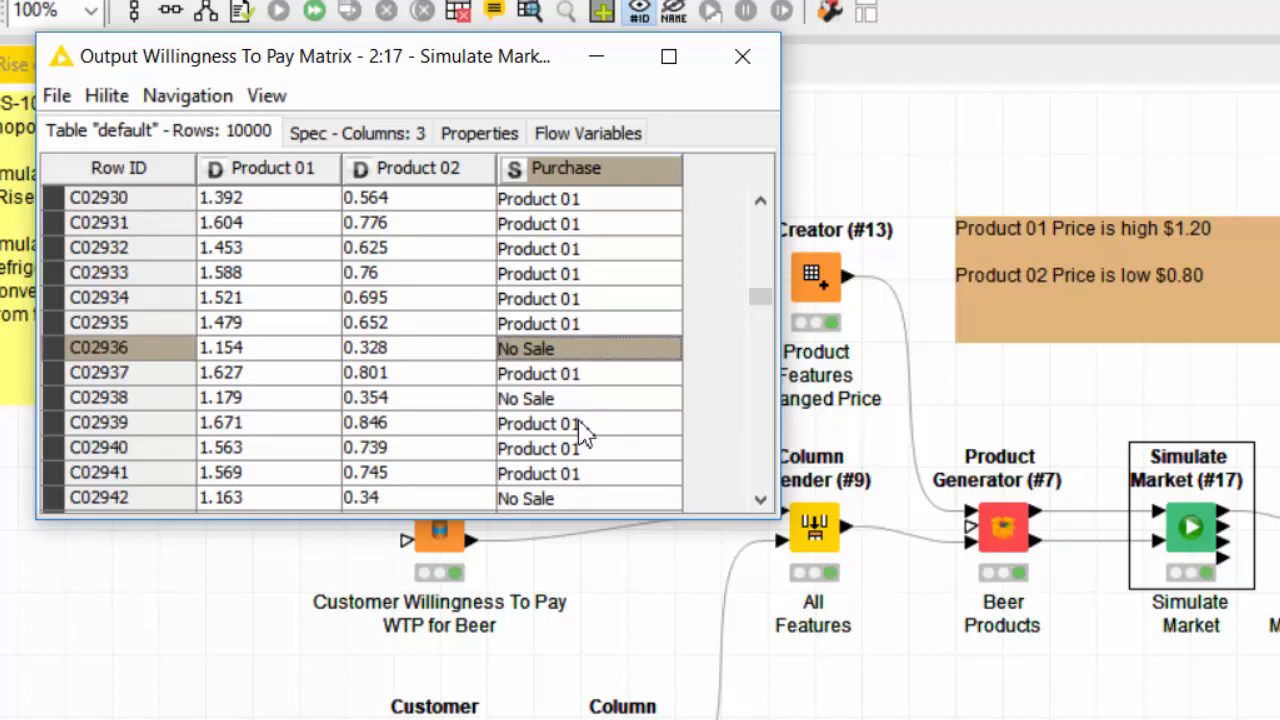
pyautogui.click(577, 401)
# Look through the Purchase column for customers buying Product 02, and select customer C03967's Product 01 entry.
pyautogui.scroll(-17, 575, 410)
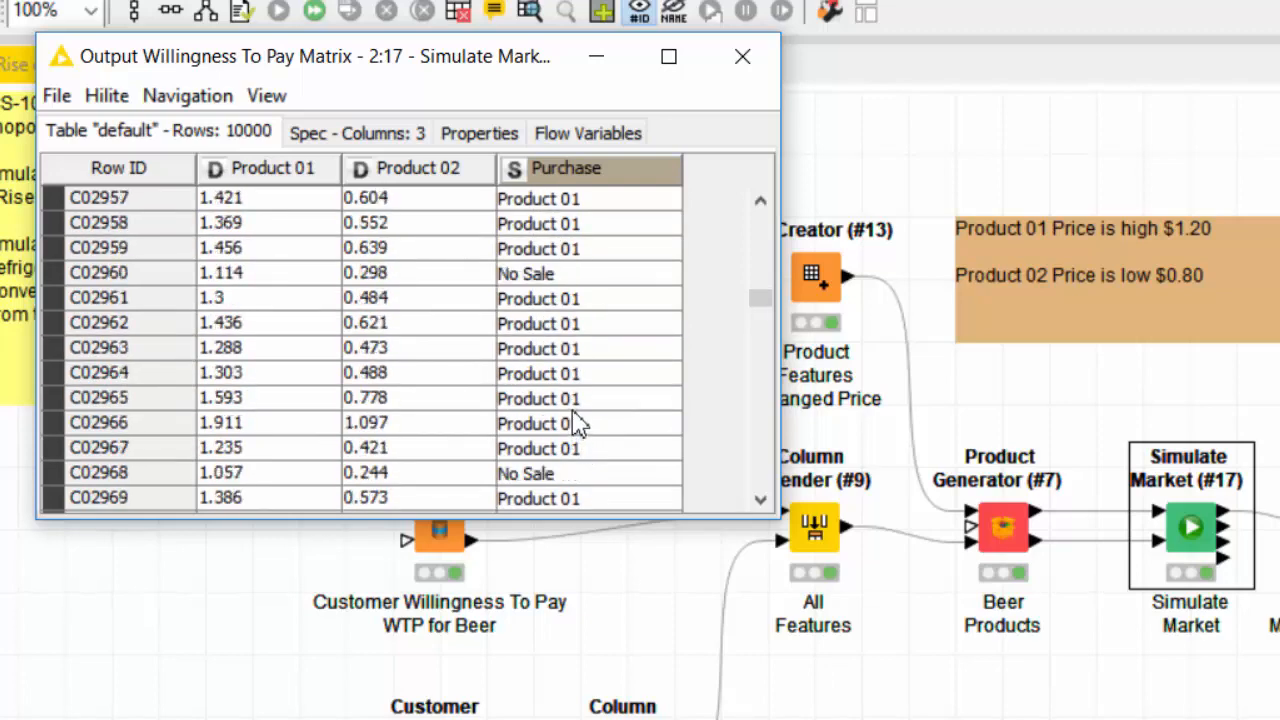
pyautogui.scroll(-20, 577, 420)
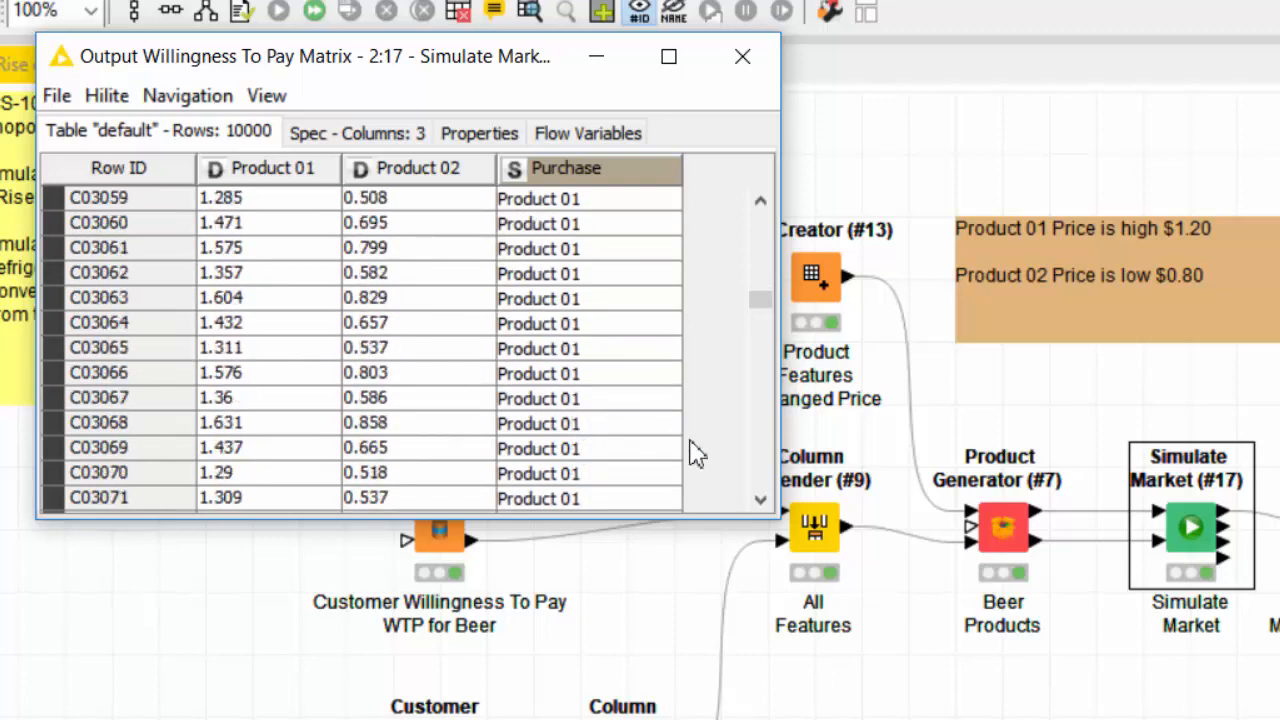
pyautogui.scroll(-11, 757, 462)
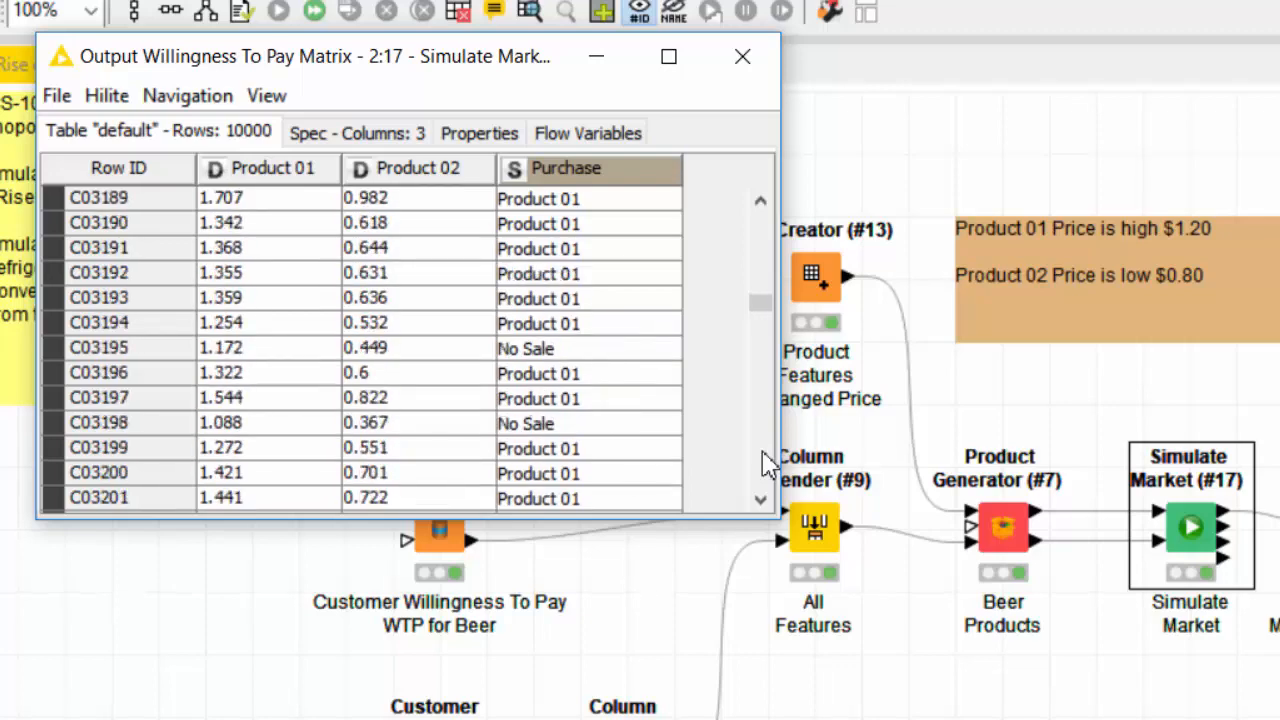
pyautogui.scroll(-20, 762, 462)
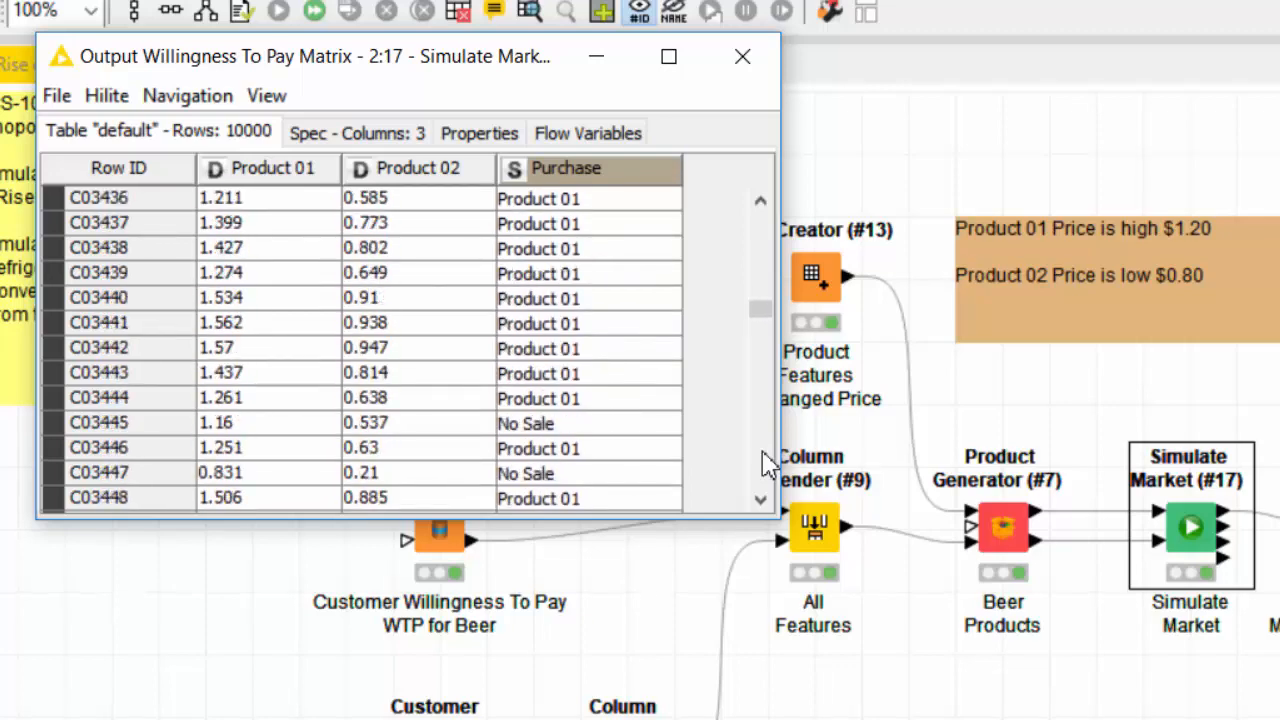
pyautogui.scroll(-20, 762, 462)
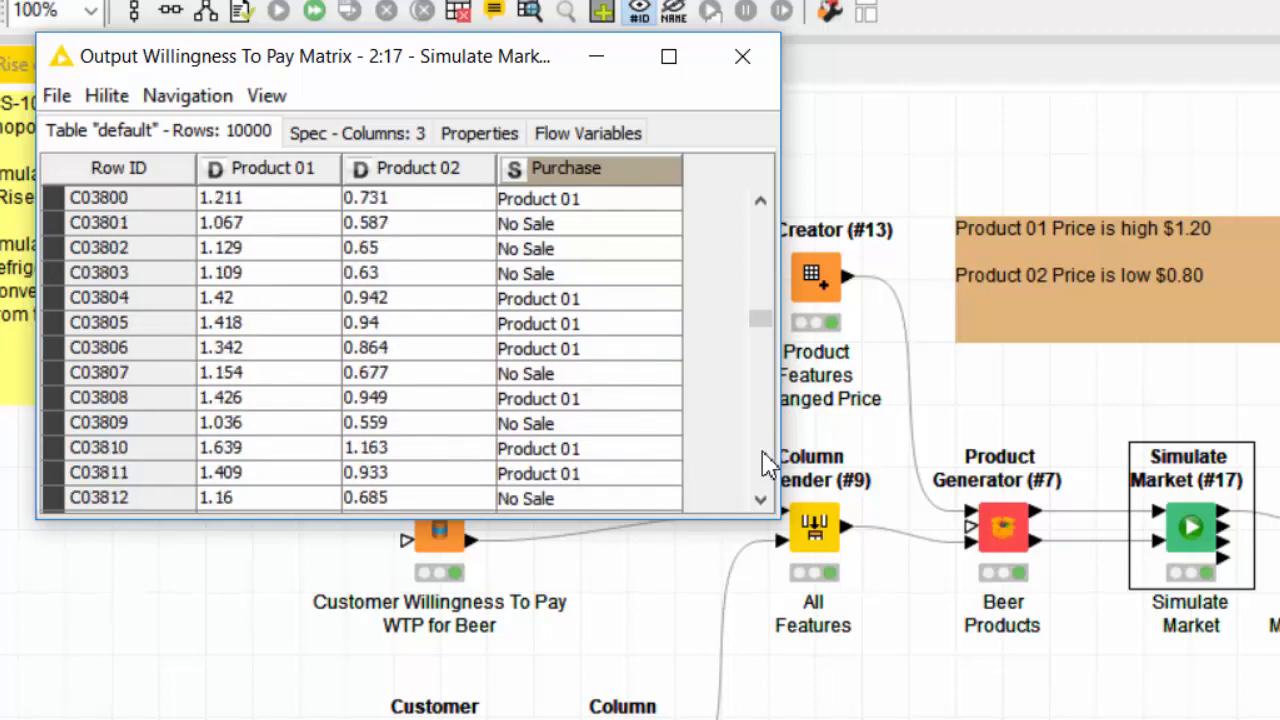
pyautogui.scroll(-20, 762, 462)
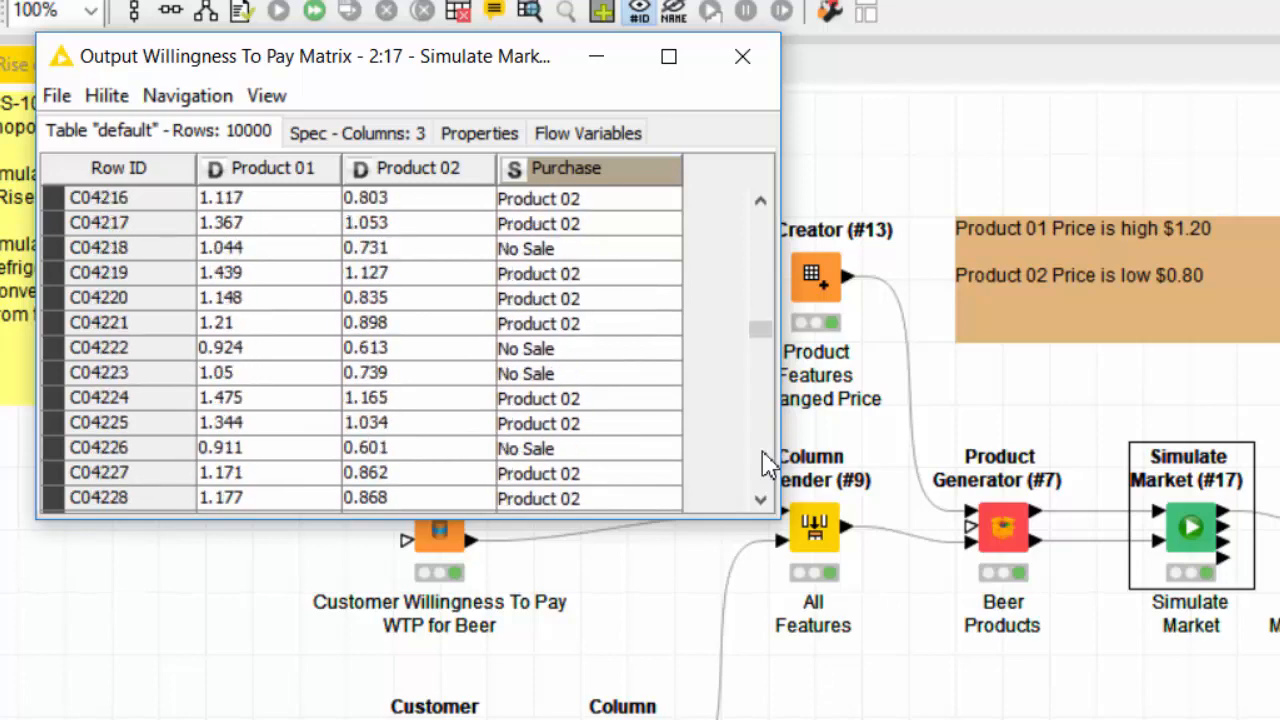
pyautogui.scroll(-1, 762, 462)
pyautogui.scroll(10, 760, 232)
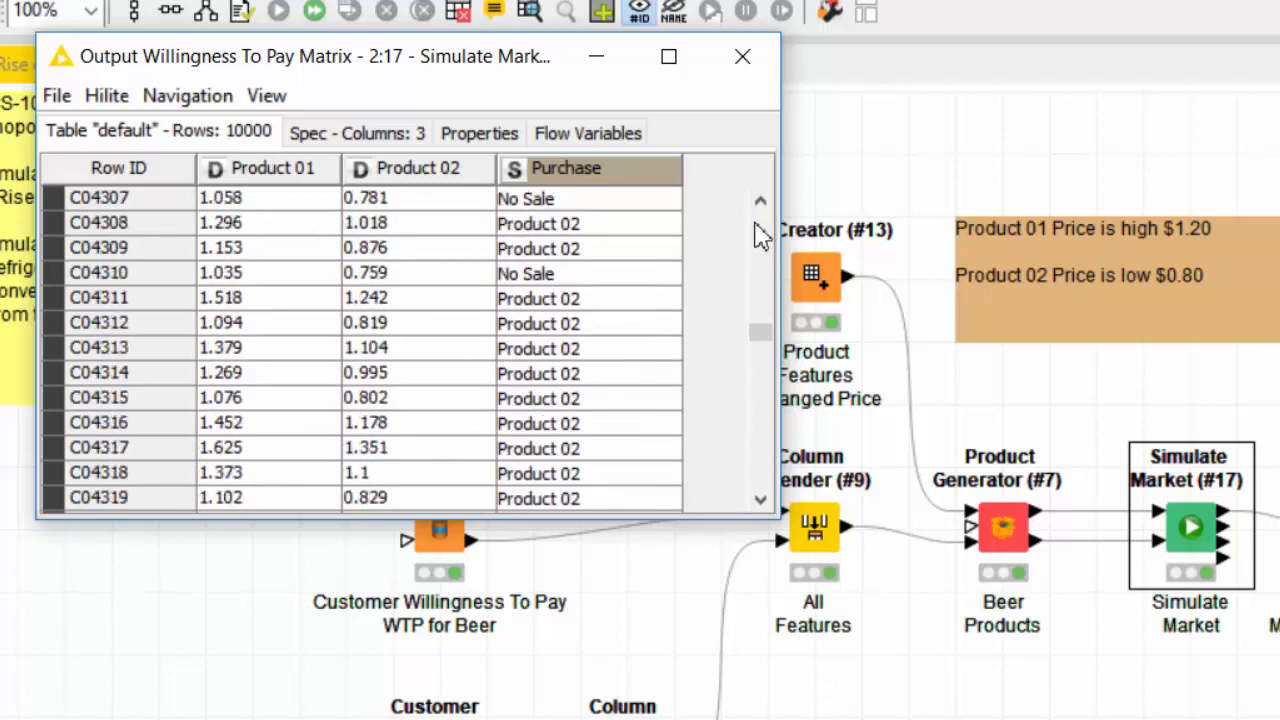
pyautogui.scroll(20, 760, 232)
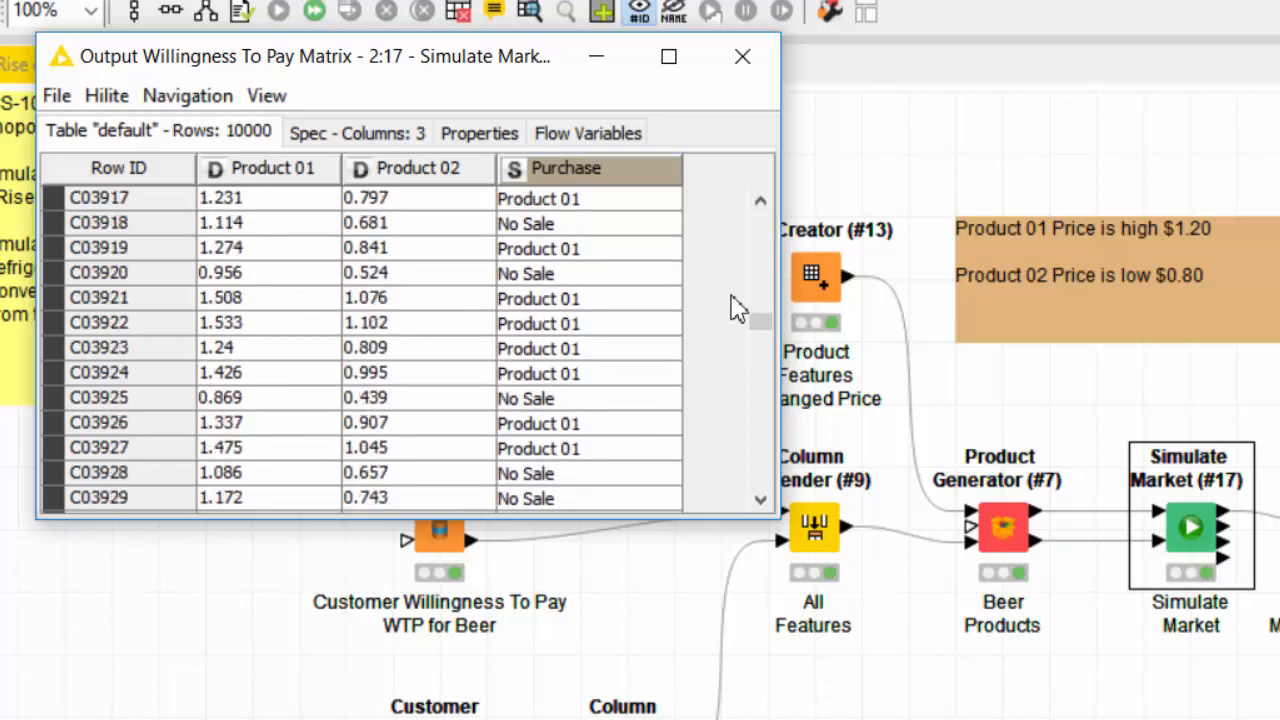
pyautogui.scroll(-11, 580, 383)
pyautogui.scroll(-4, 608, 370)
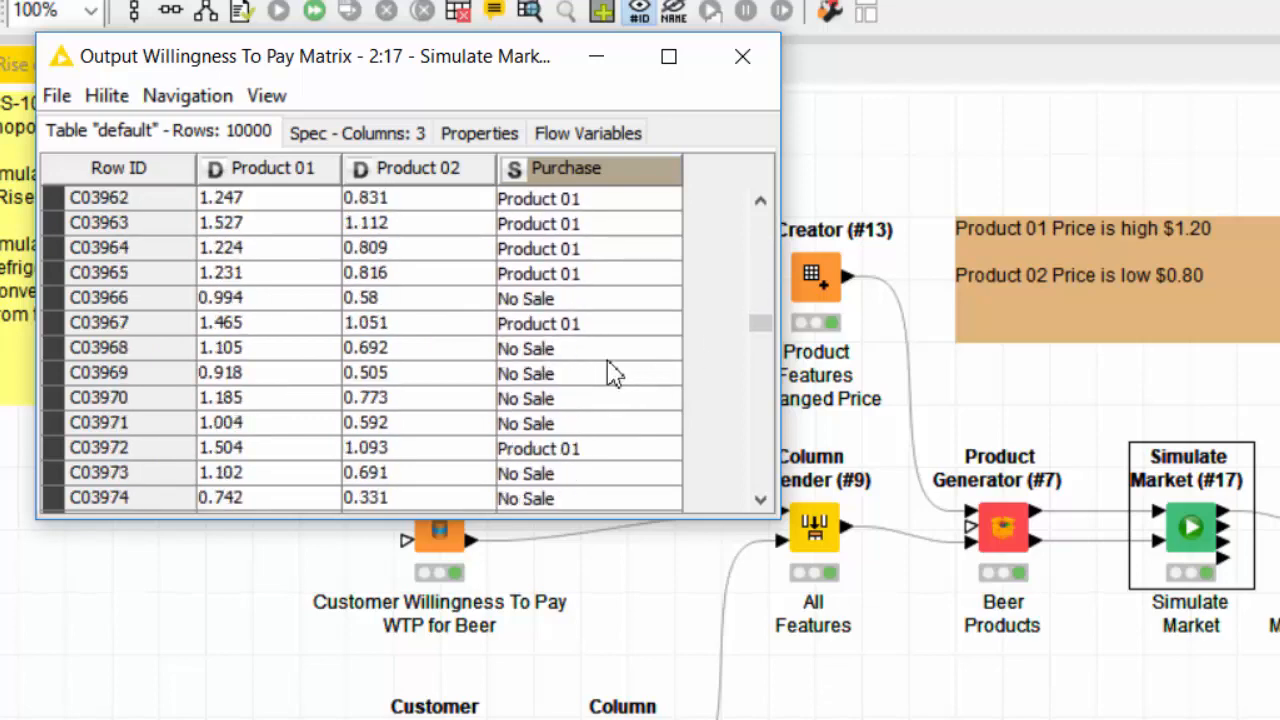
pyautogui.click(598, 328)
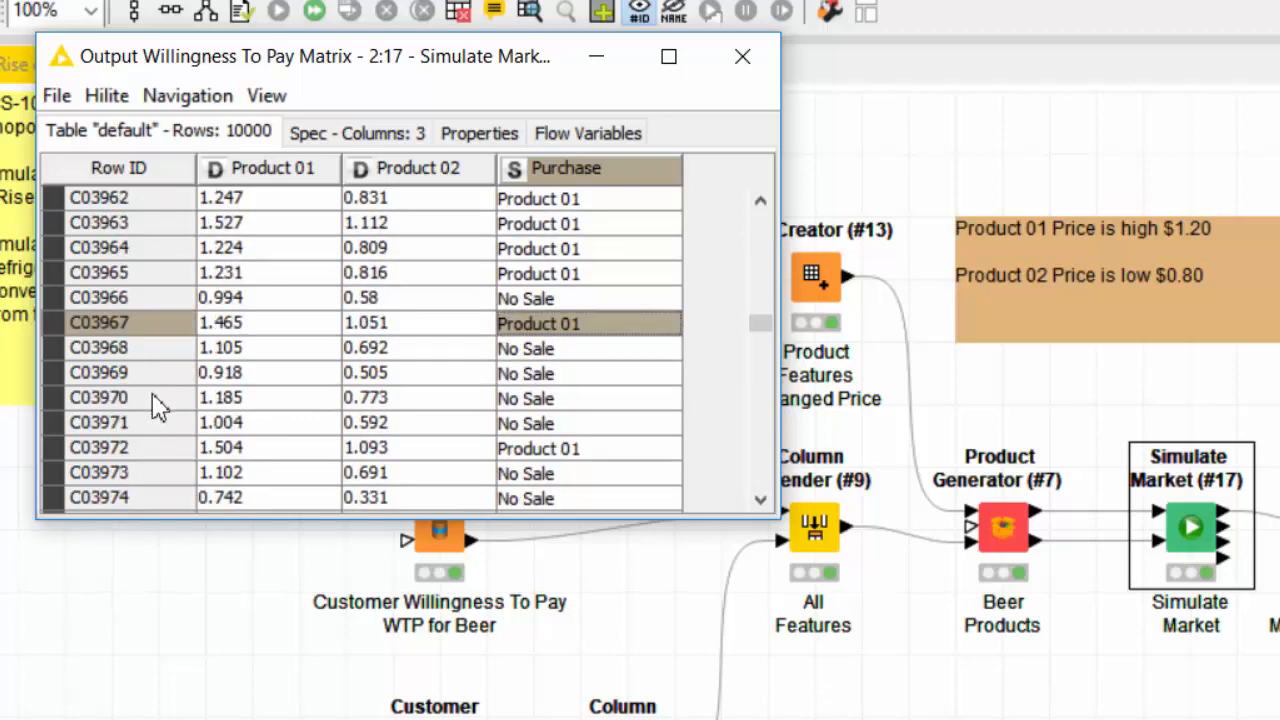
# Select the Product 02 purchases of customers C04002 to C04004, and close the Willingness To Pay Matrix.
pyautogui.scroll(-5, 152, 405)
pyautogui.scroll(-7, 611, 280)
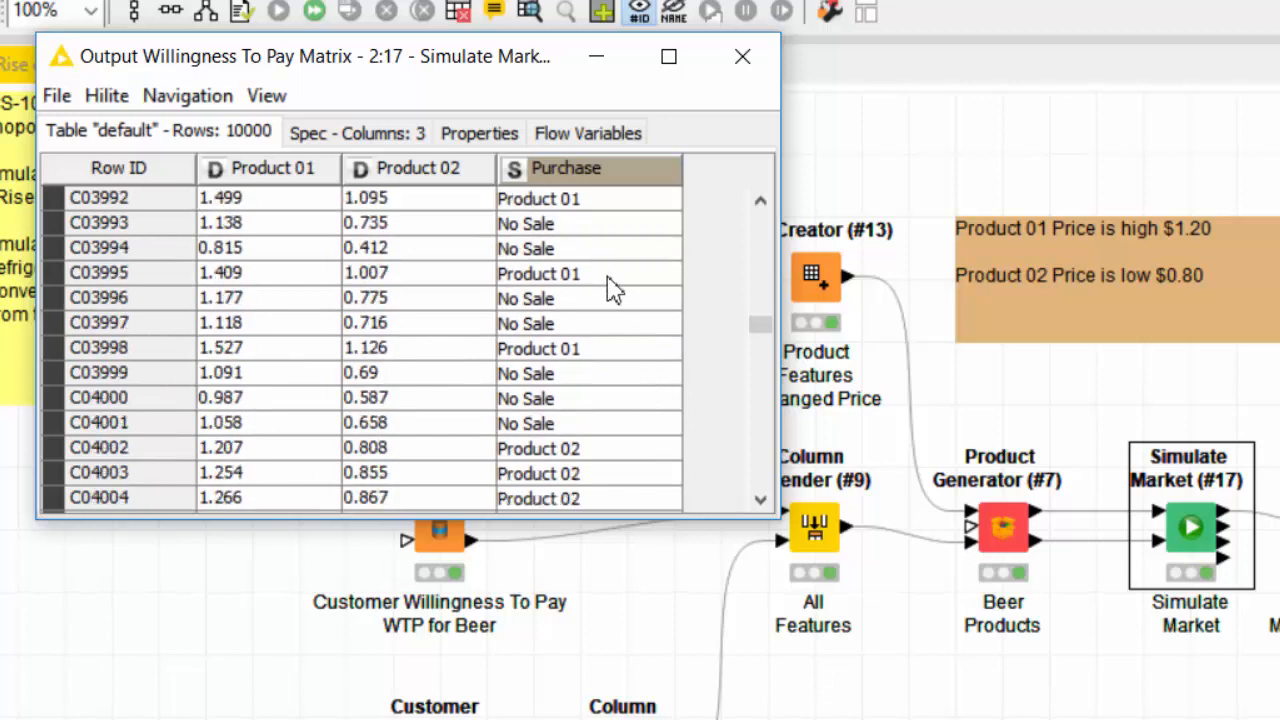
pyautogui.moveTo(604, 225); pyautogui.dragTo(614, 296)
pyautogui.click(614, 299)
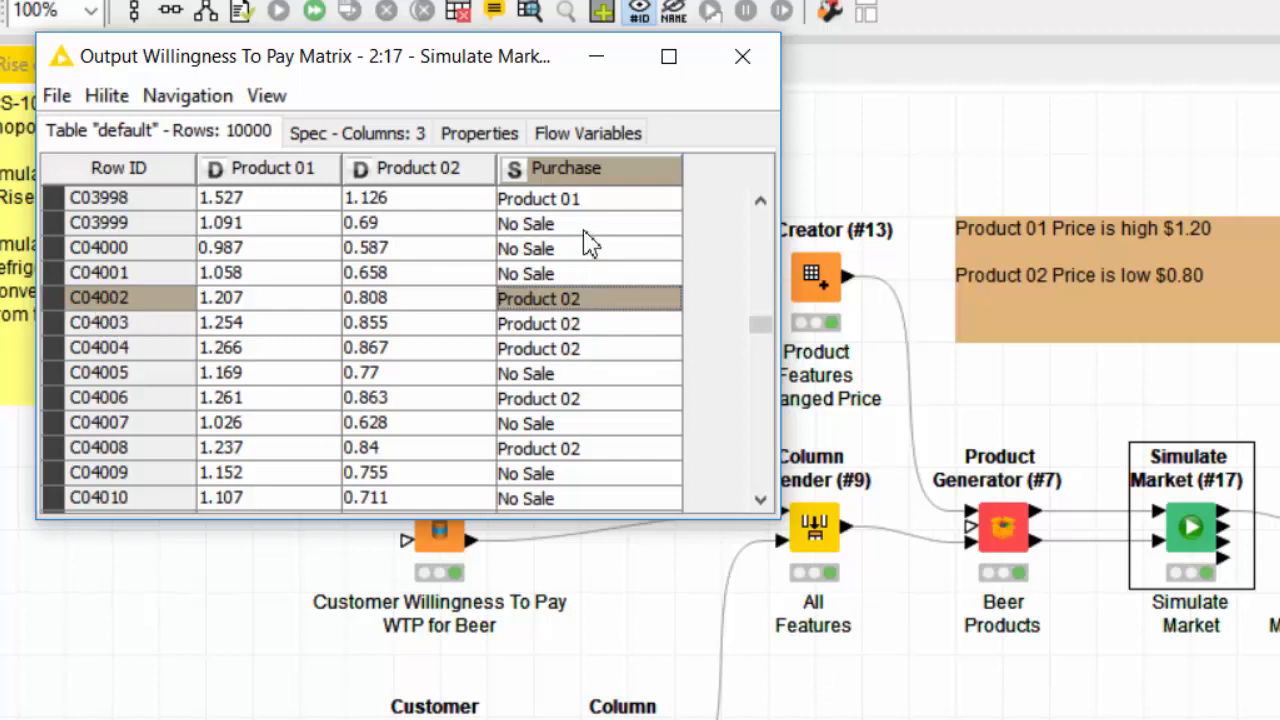
pyautogui.moveTo(588, 230); pyautogui.dragTo(615, 358)
pyautogui.click(596, 308)
pyautogui.scroll(-2, 600, 329)
pyautogui.scroll(1, 600, 323)
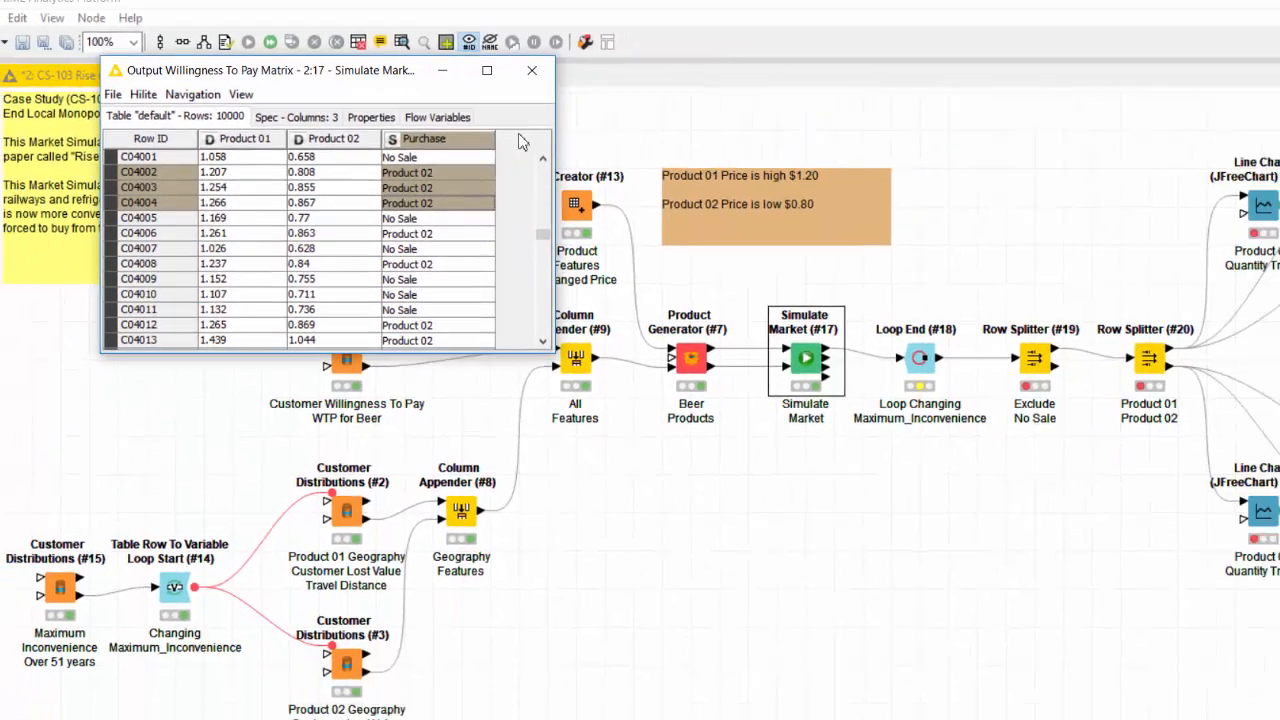
pyautogui.click(532, 70)
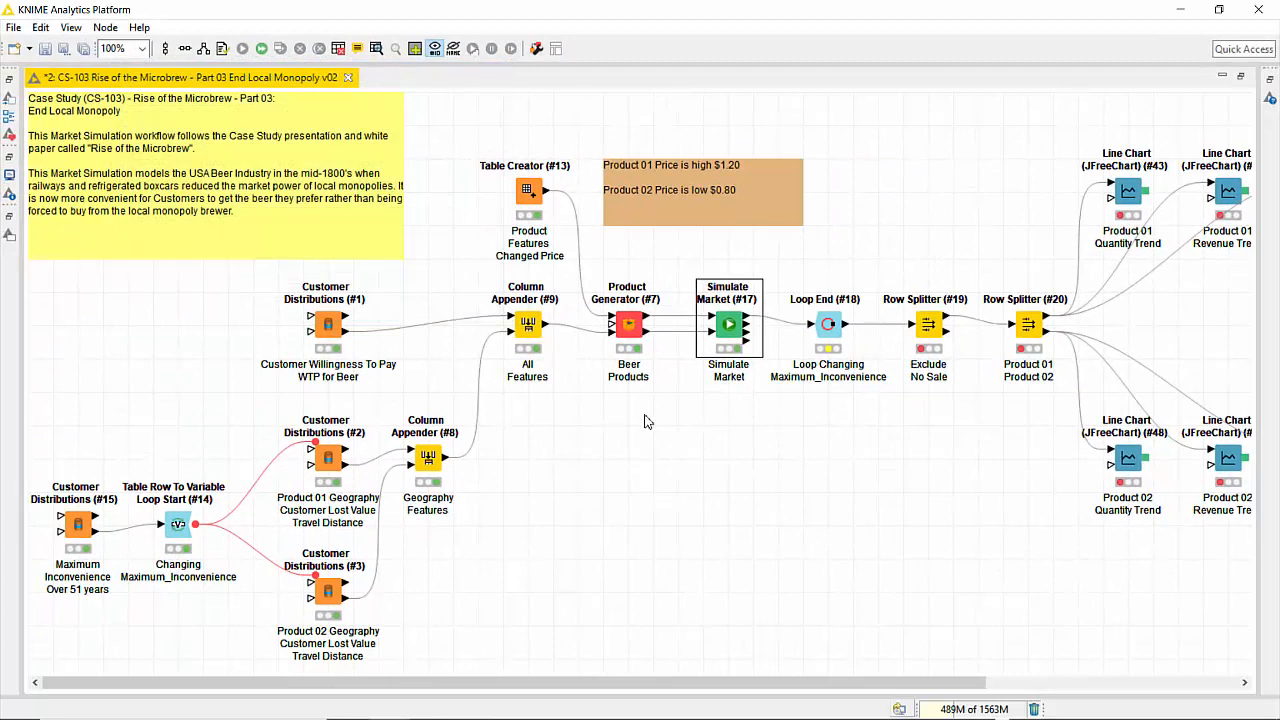
# Execute the entire workflow and open the Collected results table of Loop End (#18).
pyautogui.click(826, 339)
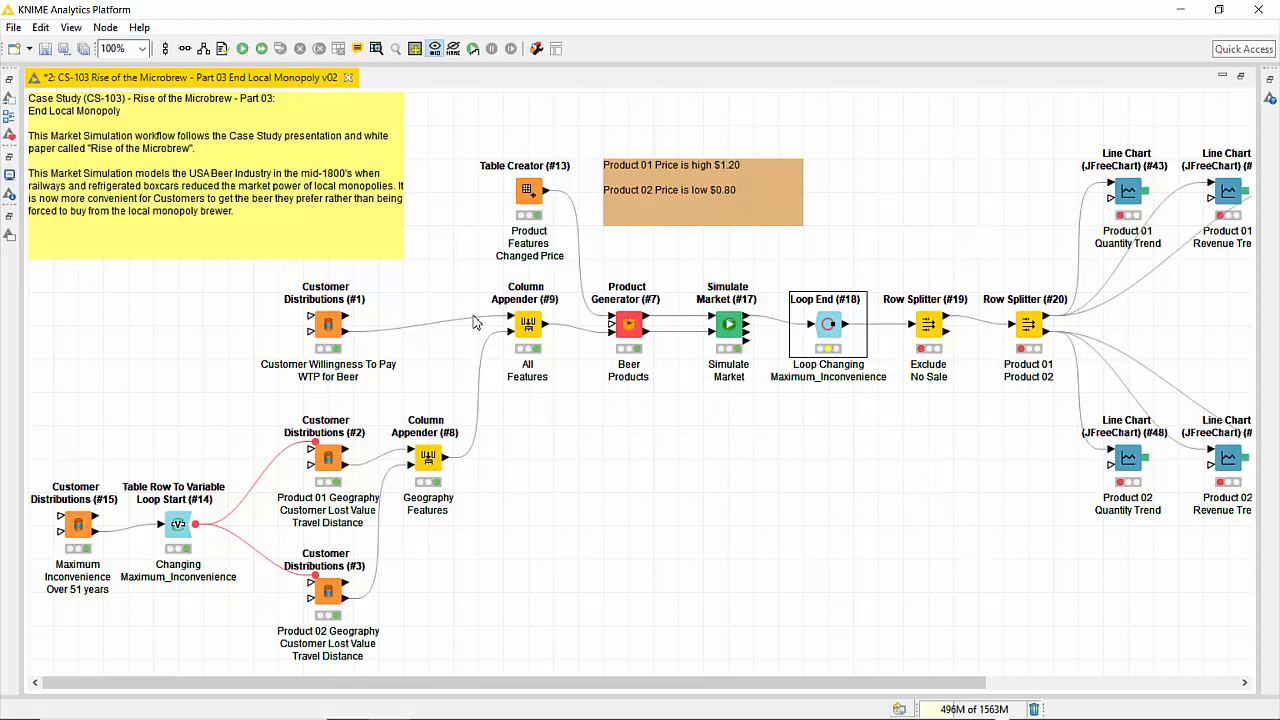
pyautogui.click(261, 50)
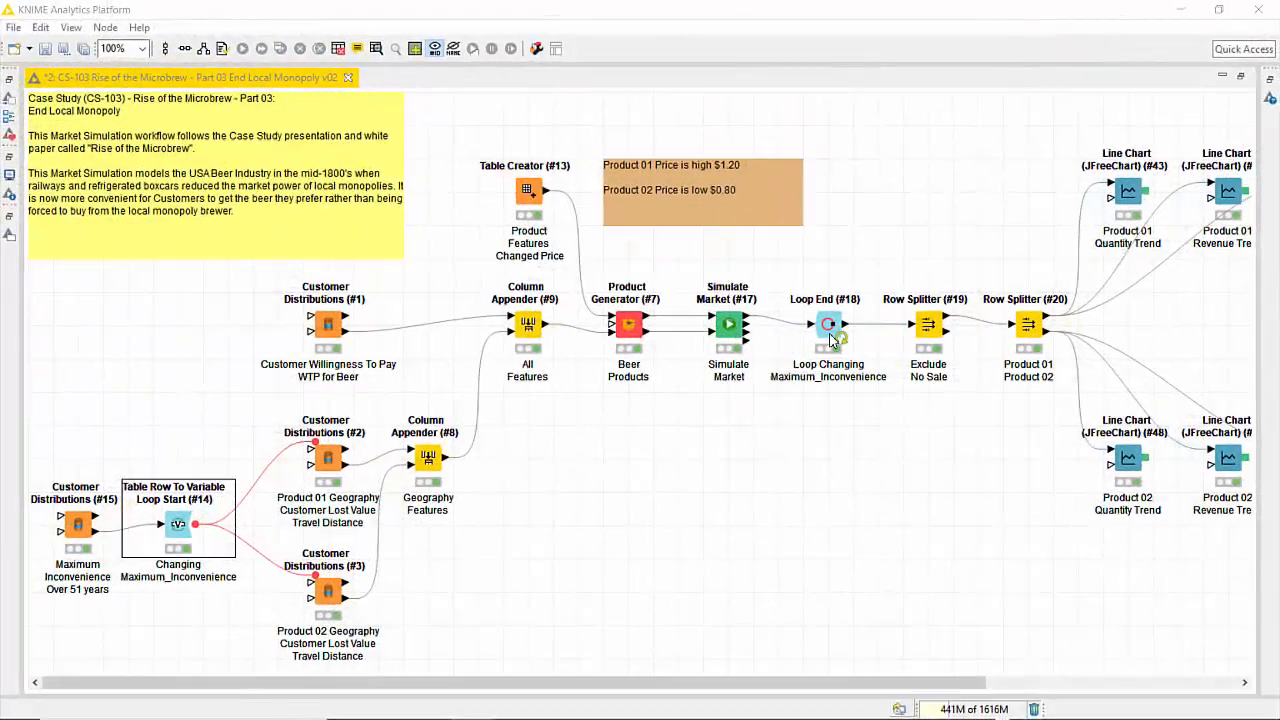
pyautogui.rightClick(830, 340)
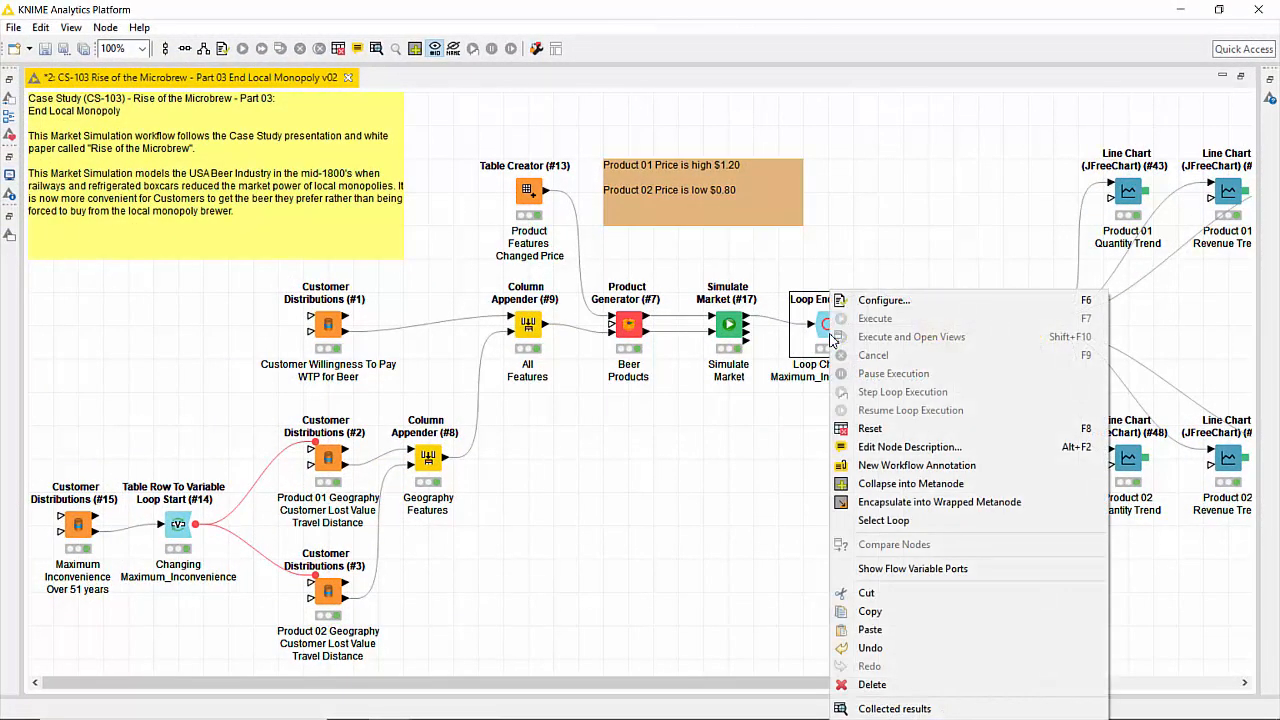
pyautogui.click(900, 708)
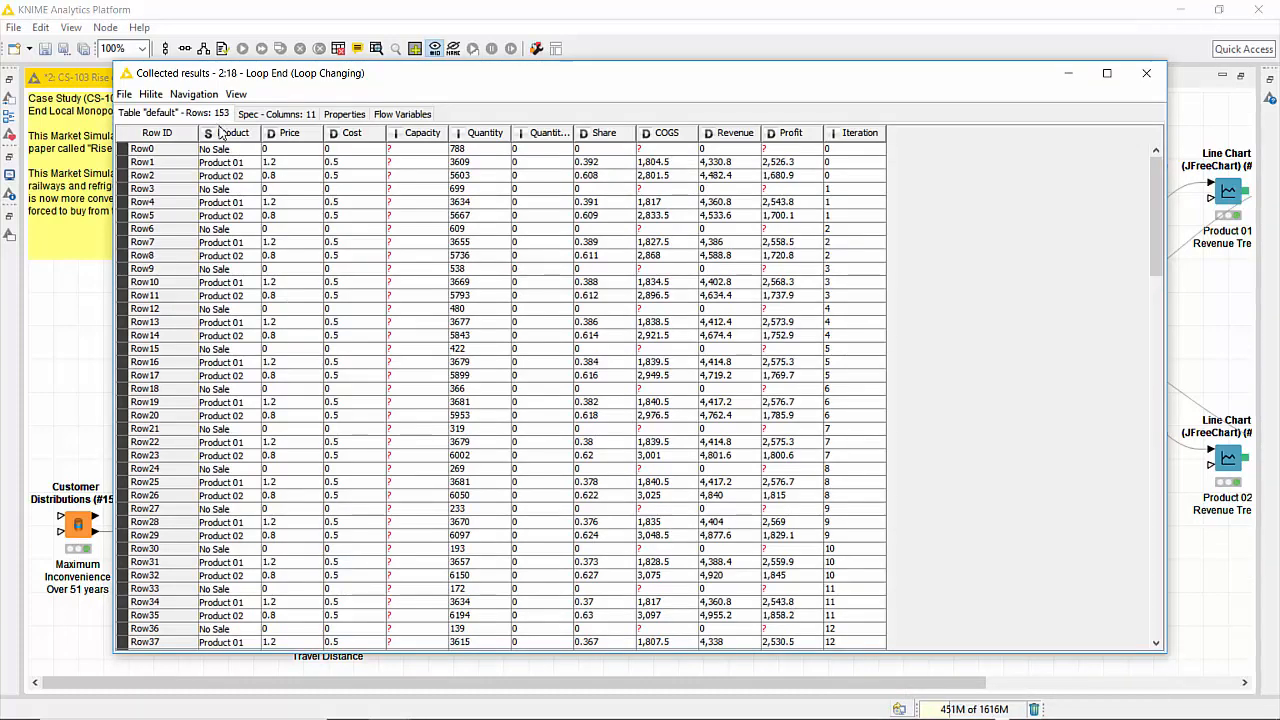
# Highlight the iteration 0 rows in the Collected results, shrink the window, and highlight the iteration 1 rows.
pyautogui.moveTo(240, 149); pyautogui.dragTo(845, 178)
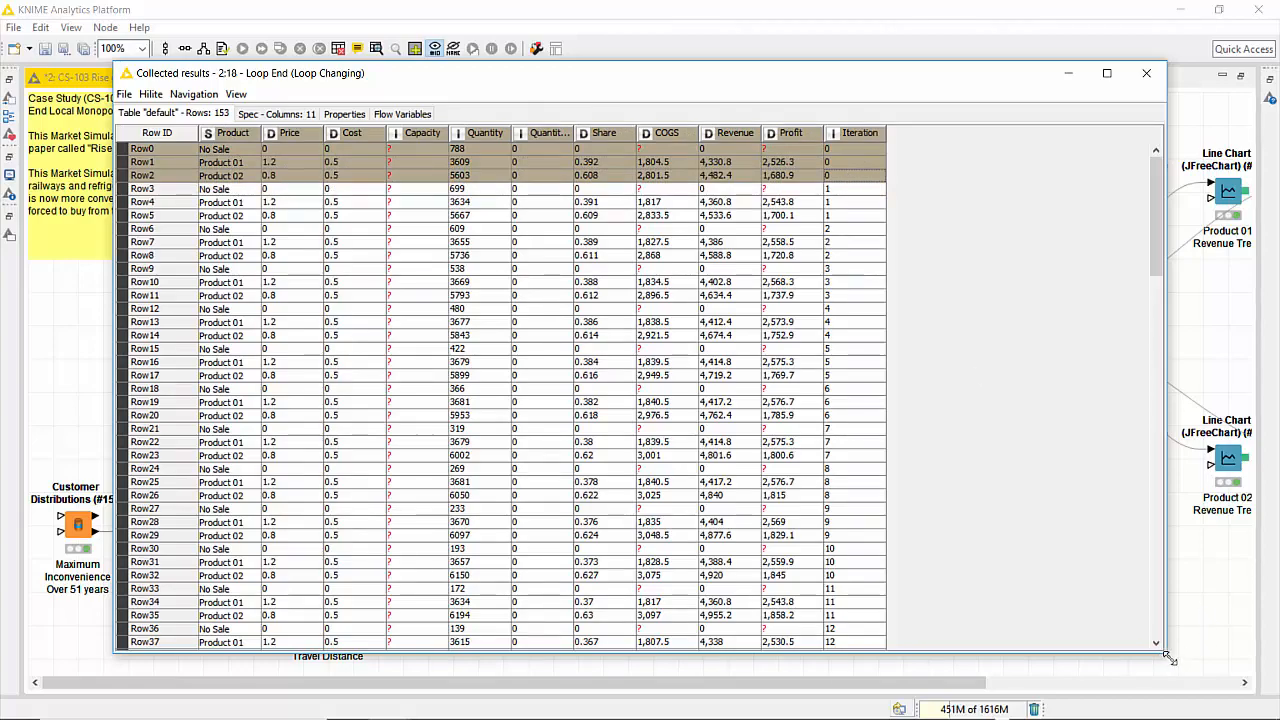
pyautogui.moveTo(1170, 659); pyautogui.dragTo(936, 240)
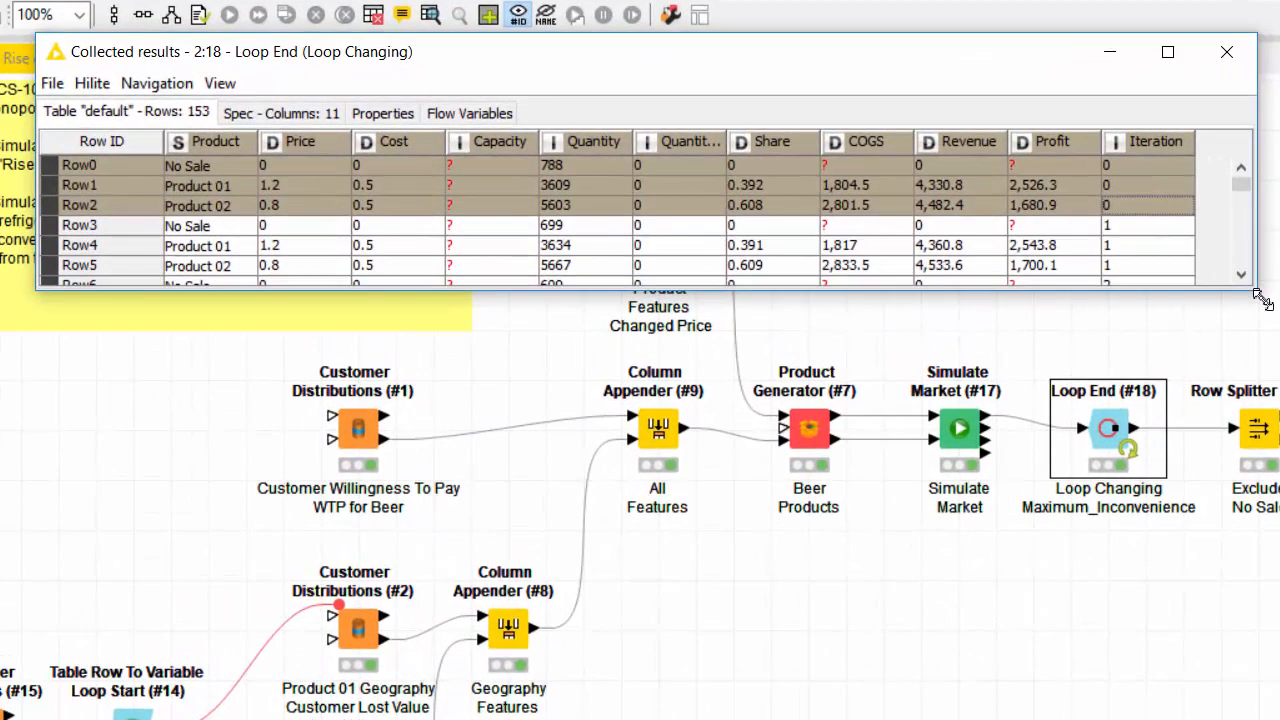
pyautogui.moveTo(1262, 300)
pyautogui.mouseDown()
pyautogui.moveTo(1262, 345)
pyautogui.moveTo(1263, 301)
pyautogui.mouseUp()
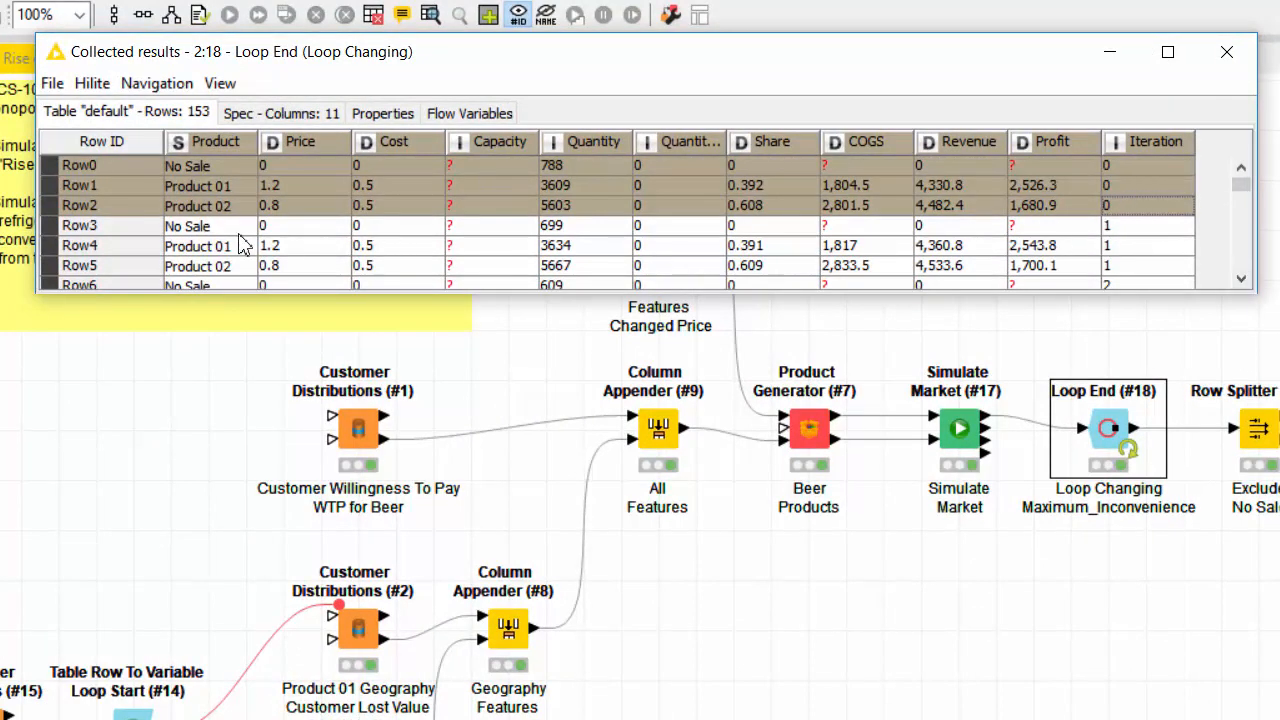
pyautogui.moveTo(240, 226); pyautogui.dragTo(1145, 270)
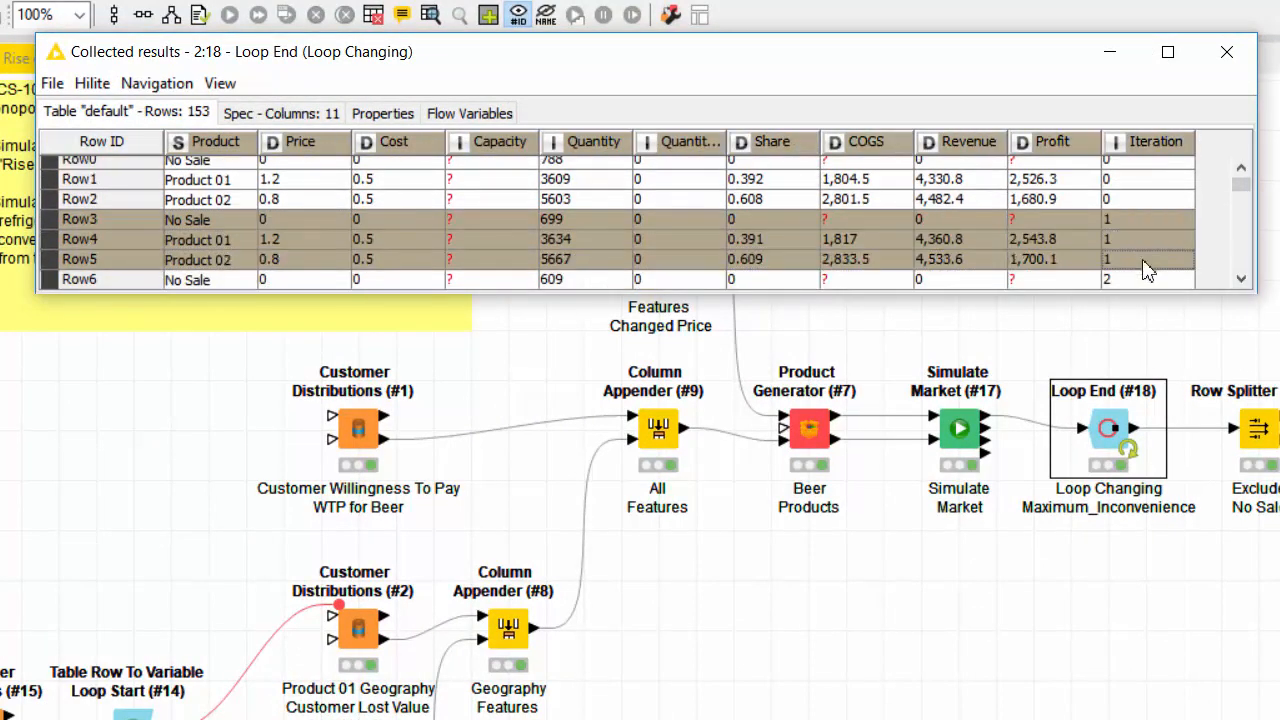
# Highlight the No Sale product and its Quantity together in Row0 of the Collected results.
pyautogui.scroll(1, 578, 190)
pyautogui.click(582, 166)
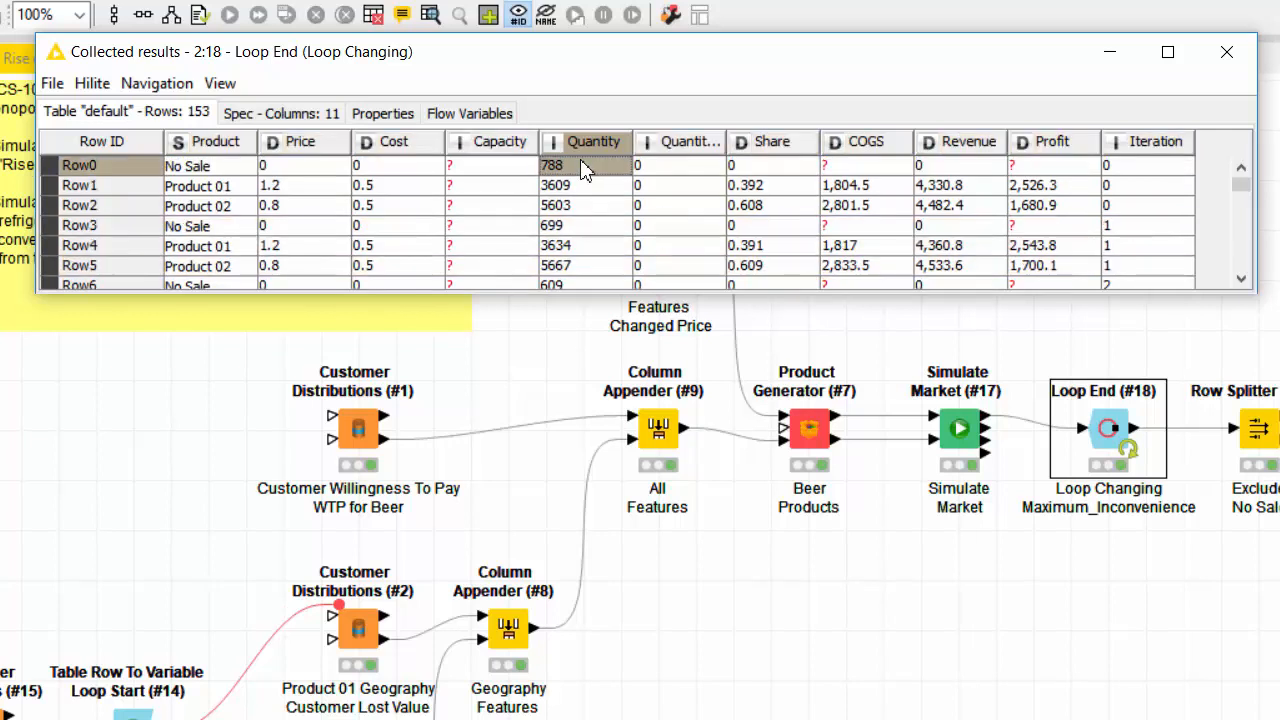
pyautogui.keyDown('ctrl'); pyautogui.click(229, 179); pyautogui.keyUp('ctrl')
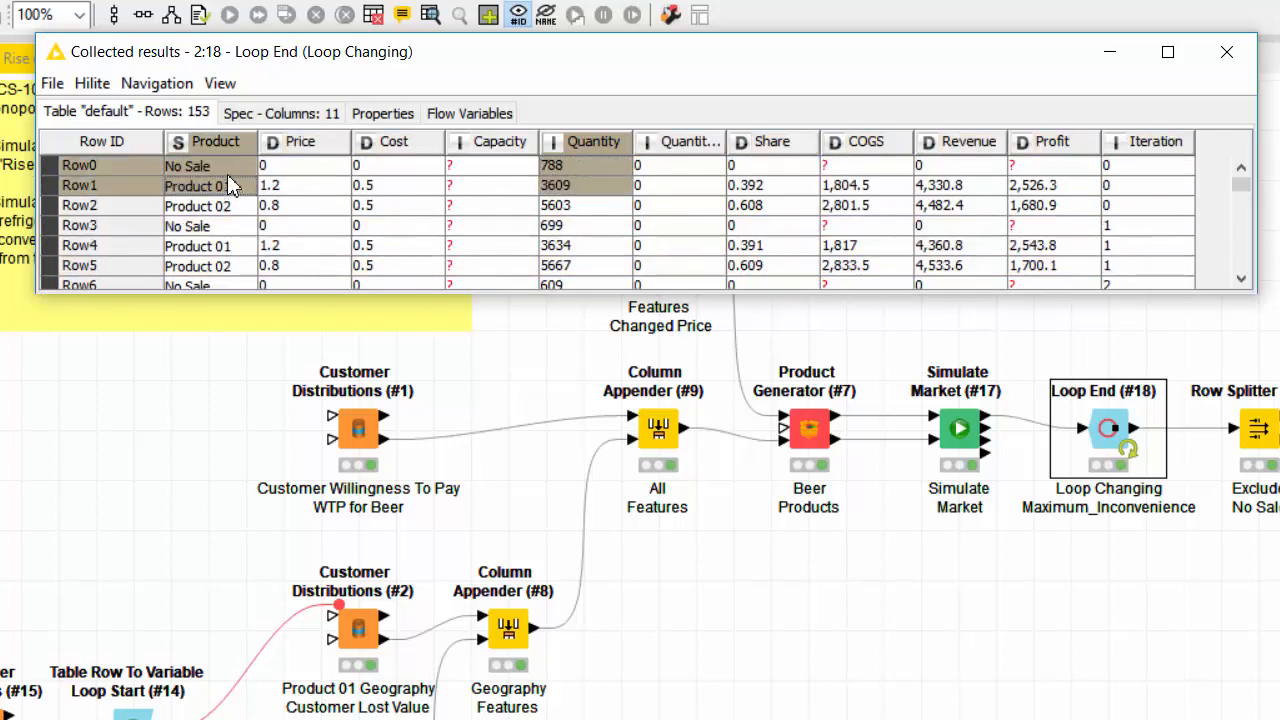
pyautogui.keyDown('ctrl'); pyautogui.click(228, 173); pyautogui.keyUp('ctrl')
pyautogui.click(228, 171)
pyautogui.keyDown('ctrl'); pyautogui.click(556, 170); pyautogui.keyUp('ctrl')
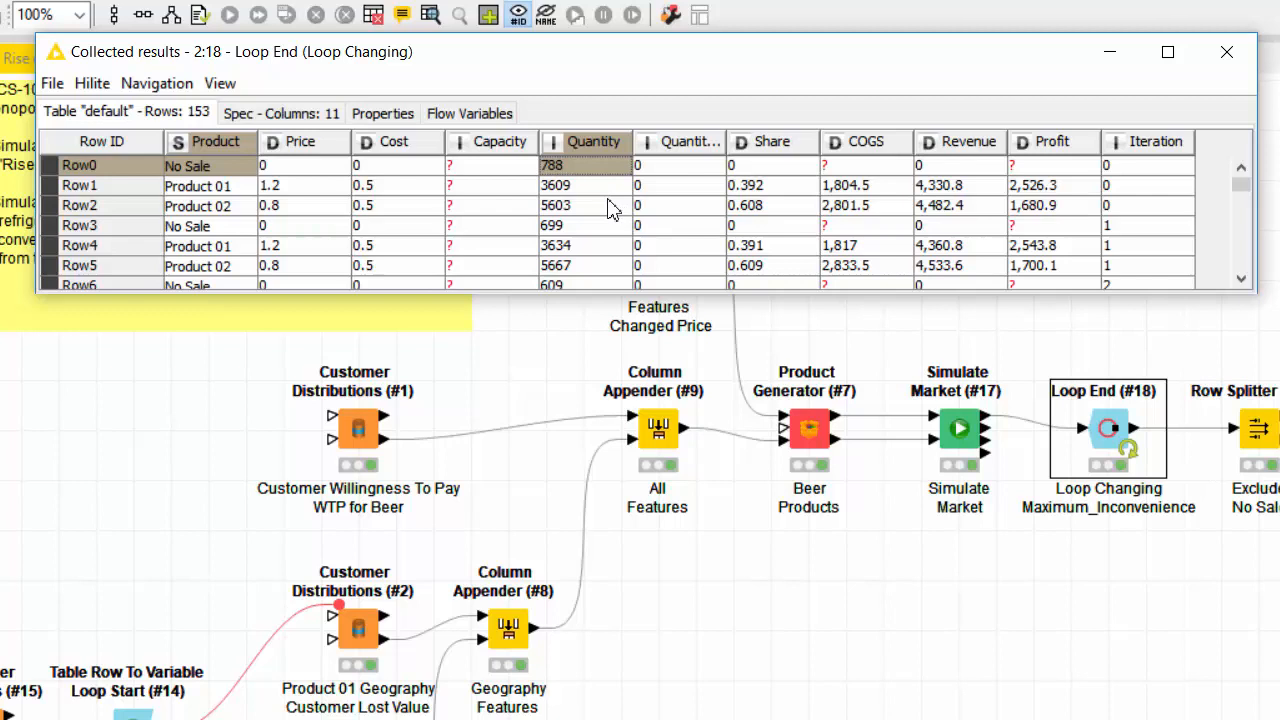
# Follow the No Sale quantities from iteration 0 through iteration 21, selecting the Row51 quantity along the way.
pyautogui.scroll(-16, 612, 208)
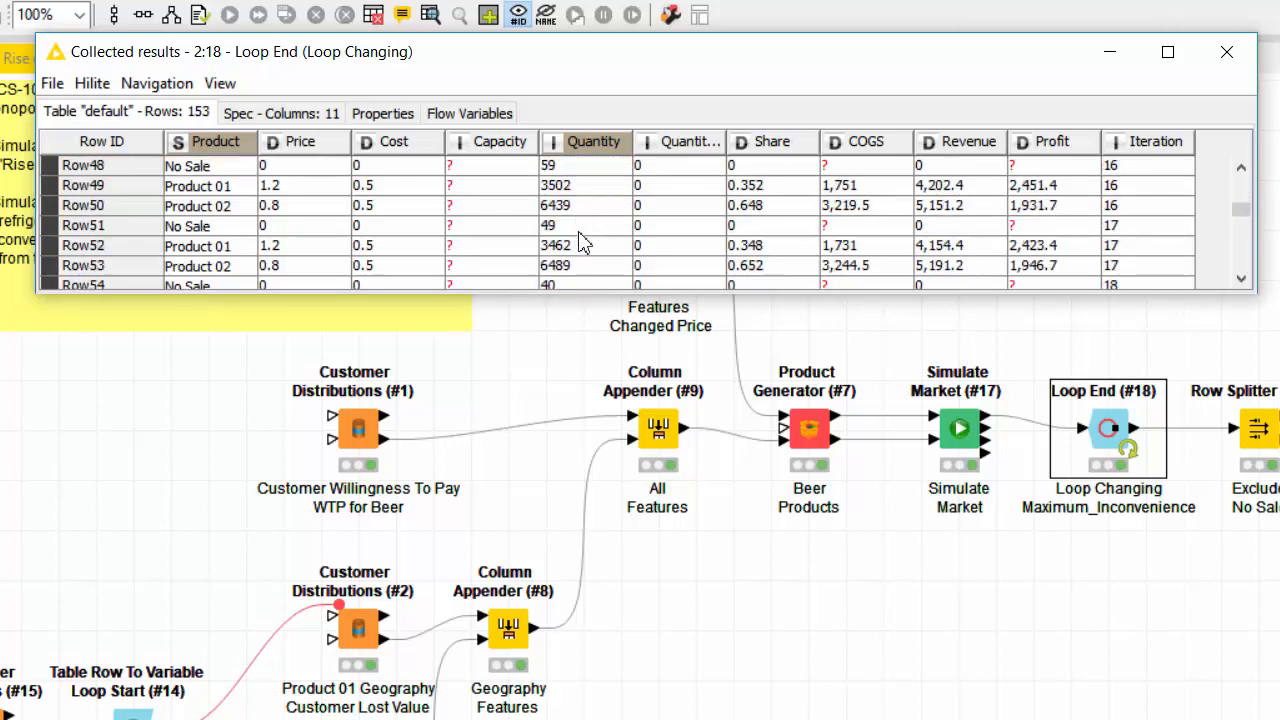
pyautogui.click(588, 229)
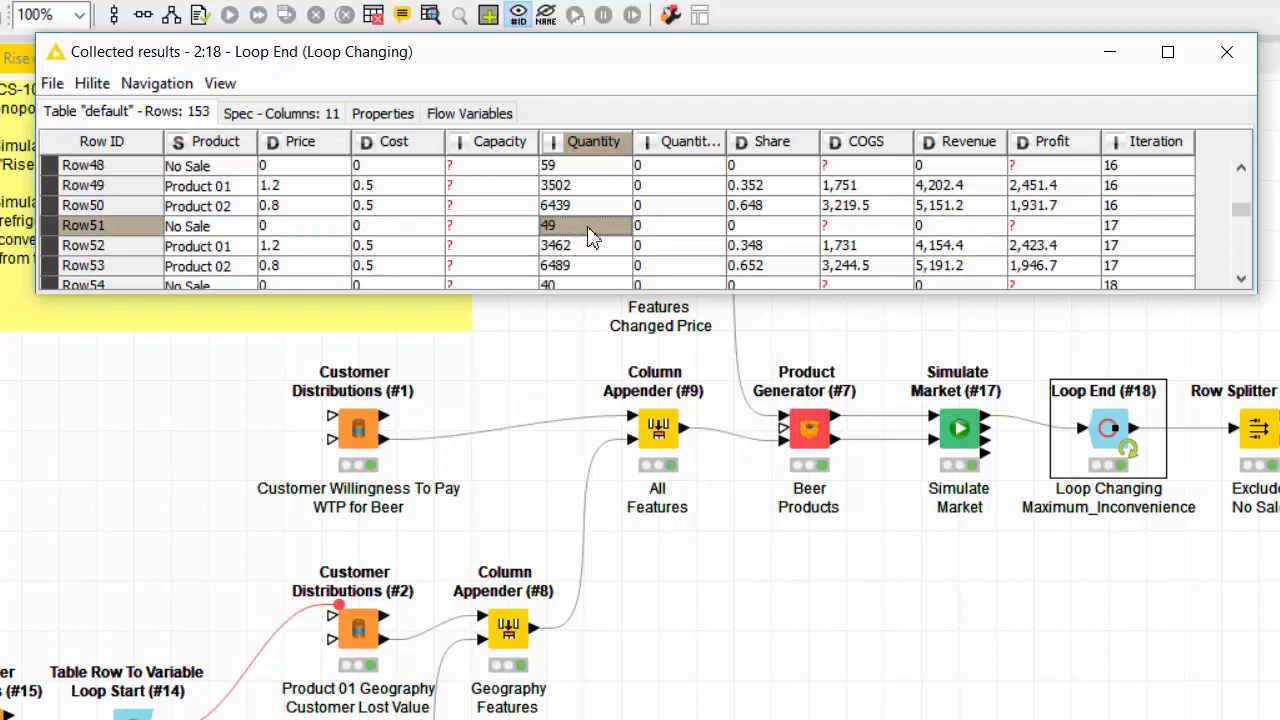
pyautogui.click(1240, 280)
pyautogui.click(1243, 283)
pyautogui.click(1243, 283)
pyautogui.click(1243, 283)
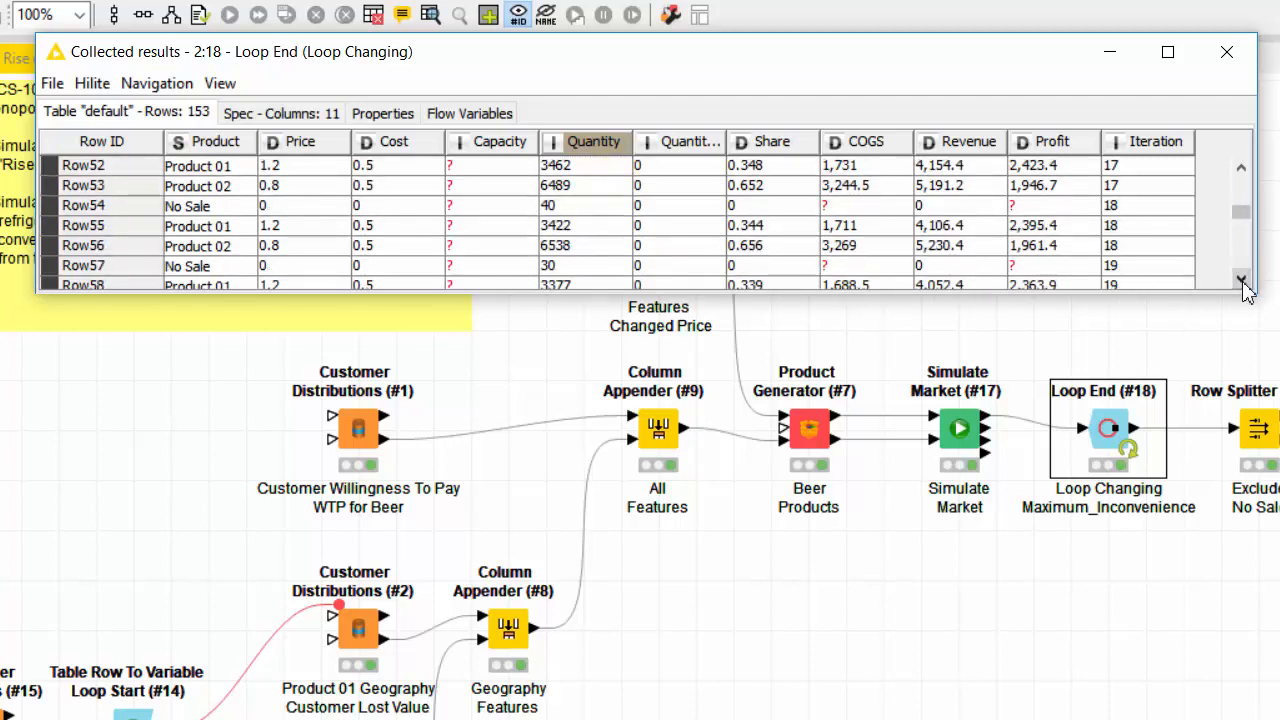
pyautogui.click(1241, 281)
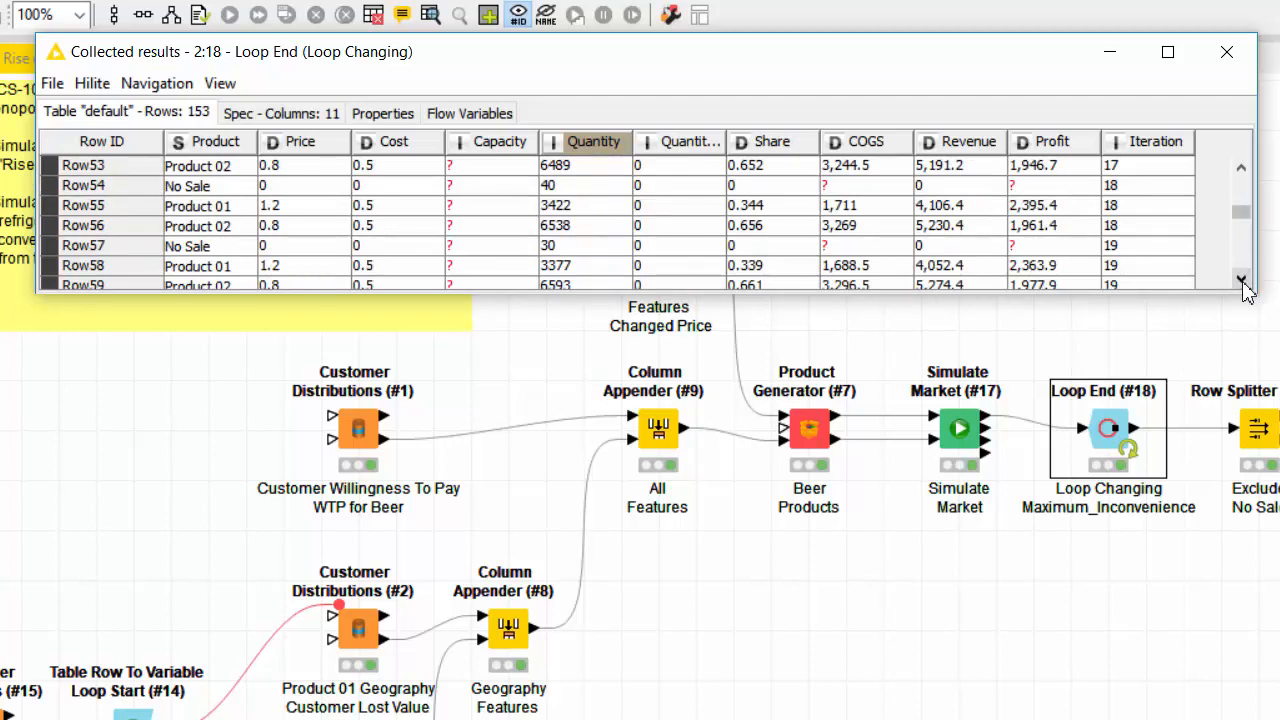
pyautogui.click(1243, 283)
pyautogui.click(1243, 283)
pyautogui.click(1243, 283)
pyautogui.click(1243, 283)
pyautogui.click(1243, 283)
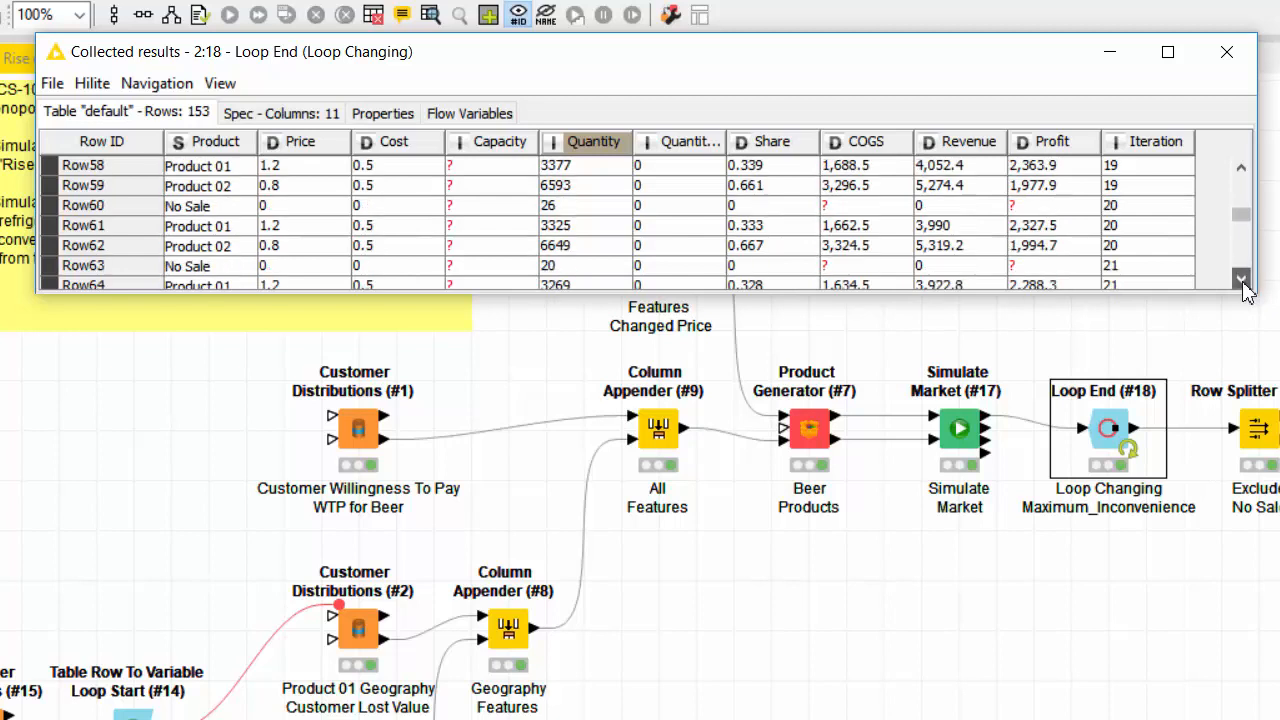
# Check the No Sale quantities of iterations 29, 30 and 31 by selecting them in Row87, Row90 and Row93.
pyautogui.moveTo(1243, 283); pyautogui.dragTo(1243, 283)
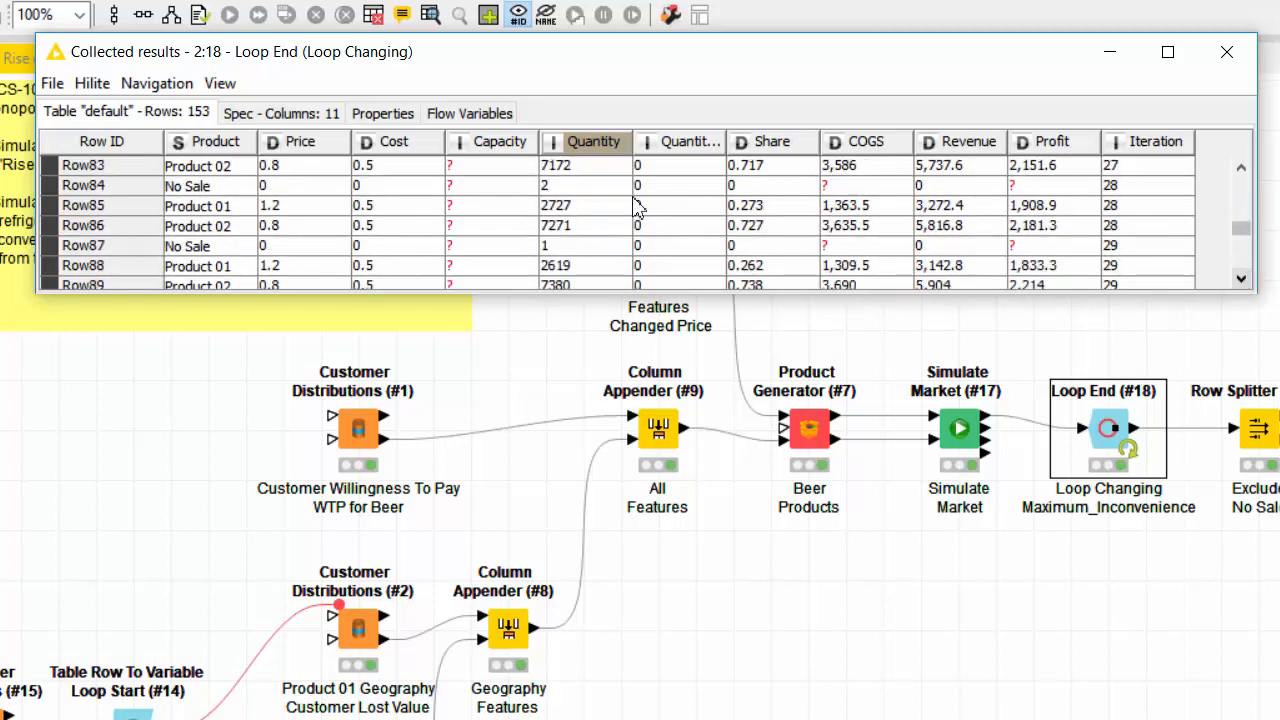
pyautogui.click(210, 250)
pyautogui.keyDown('ctrl'); pyautogui.click(558, 250); pyautogui.keyUp('ctrl')
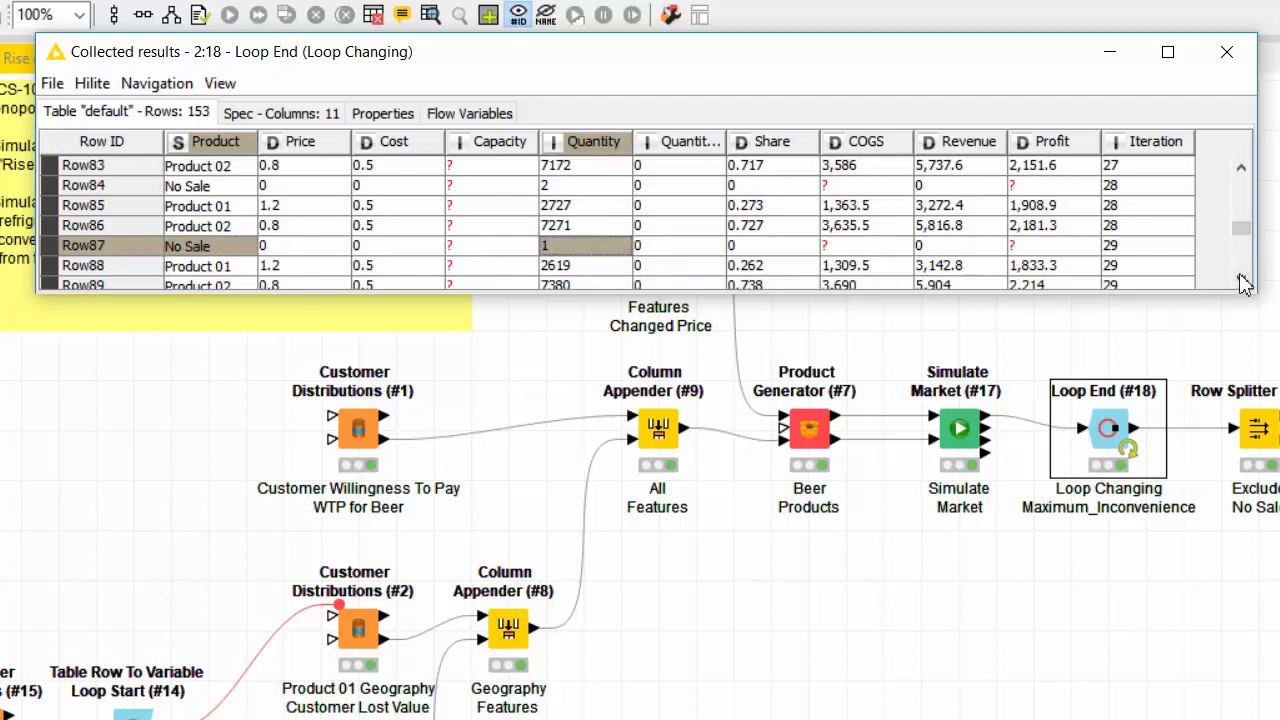
pyautogui.moveTo(1241, 280); pyautogui.dragTo(1241, 280)
pyautogui.click(570, 192)
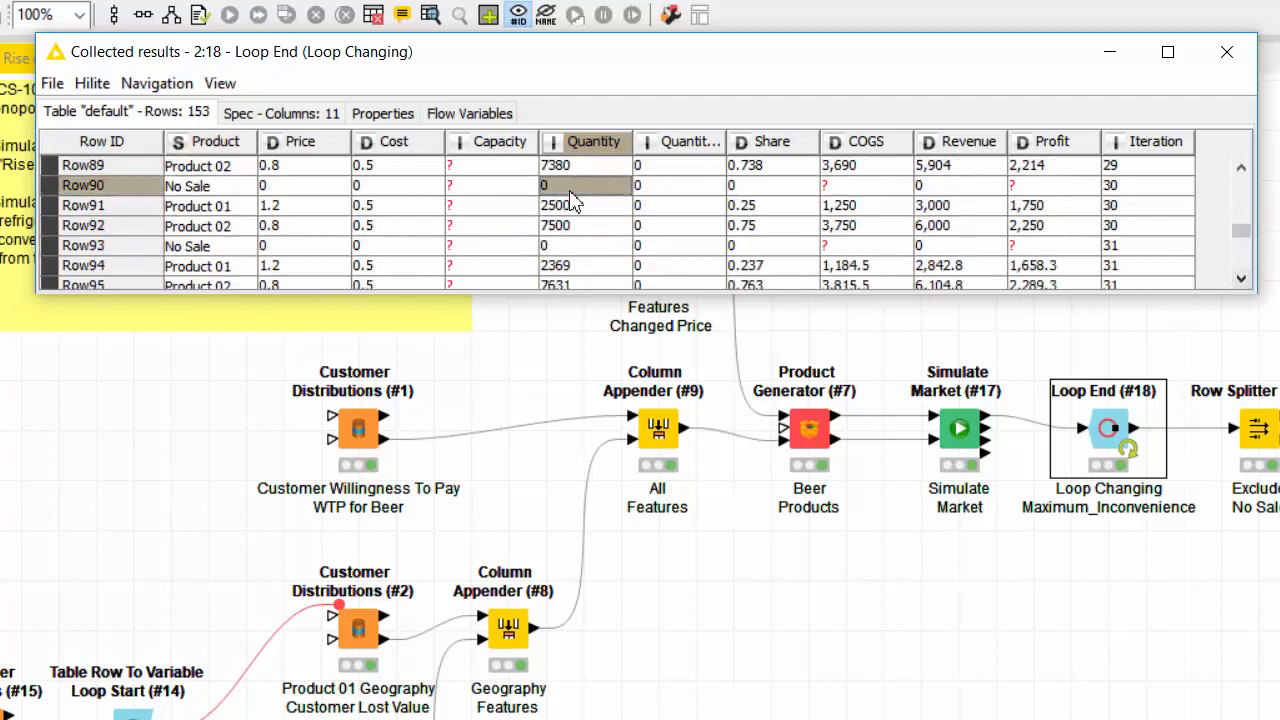
pyautogui.click(582, 248)
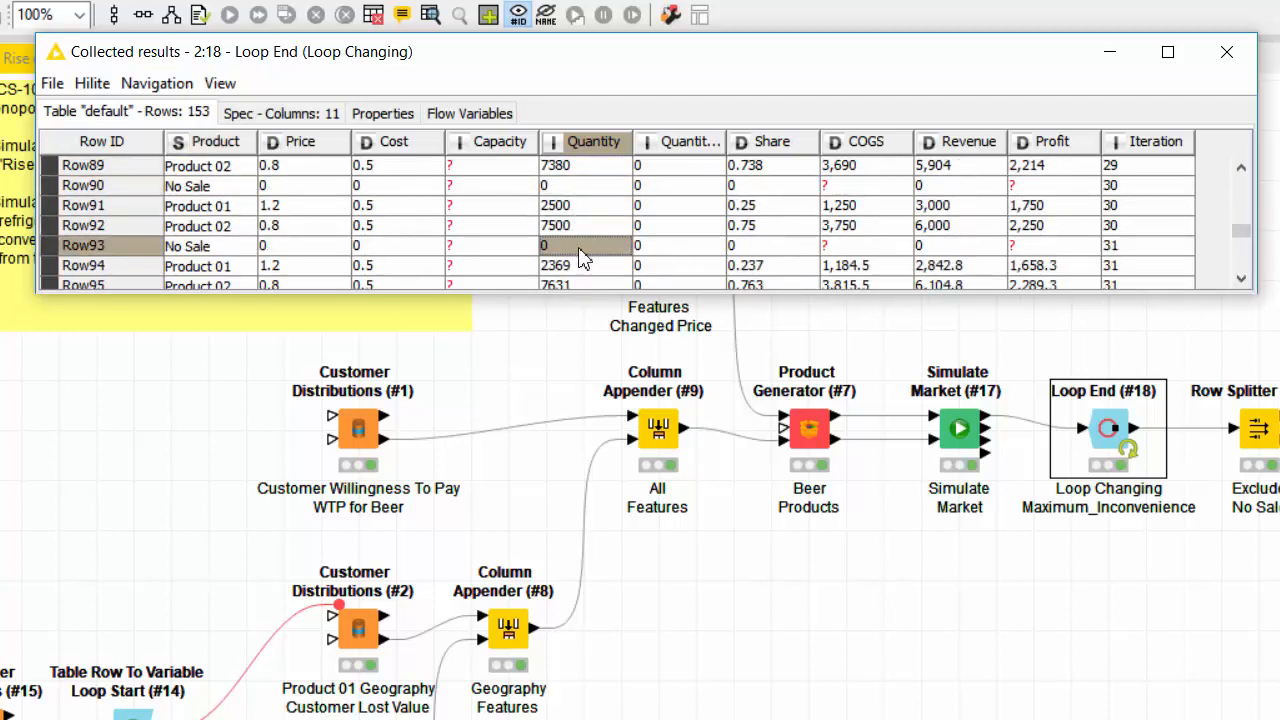
# Highlight the Product 01 and Product 02 quantities of iteration 30, then the Product 01 quantity in Row94.
pyautogui.click(584, 206)
pyautogui.keyDown('shift'); pyautogui.click(587, 228); pyautogui.keyUp('shift')
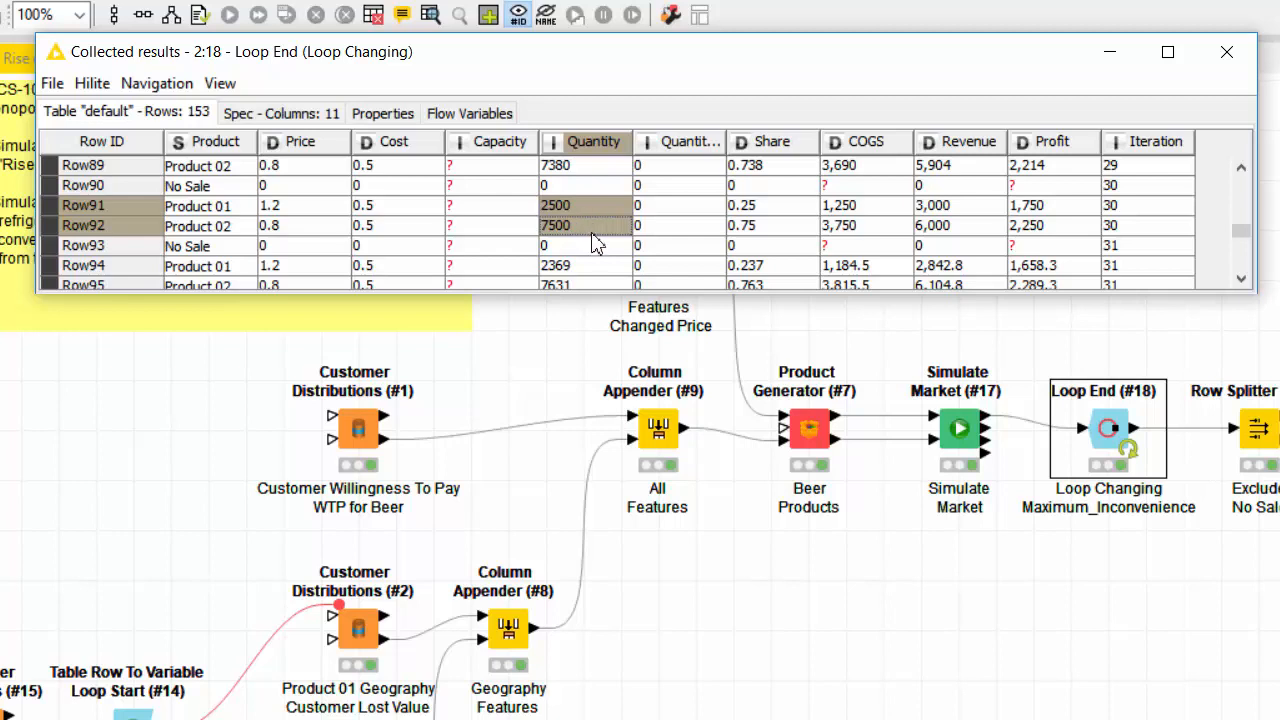
pyautogui.click(580, 270)
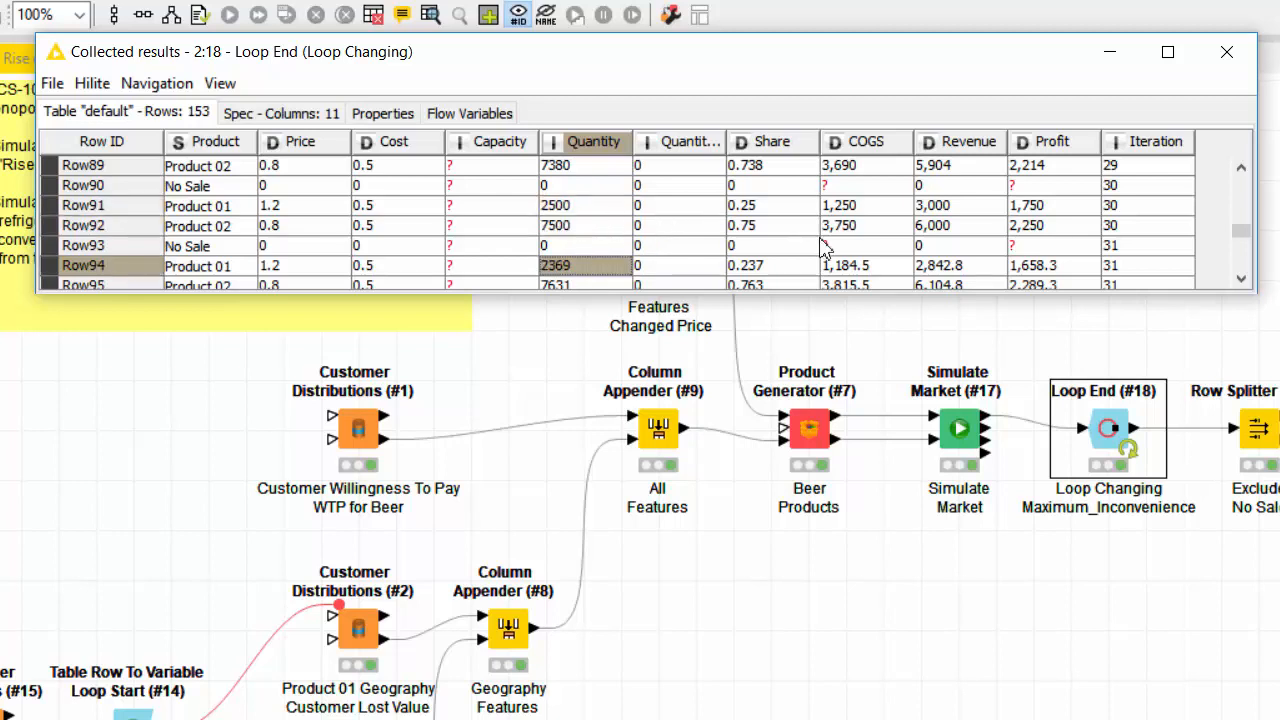
# Compare the Product 01 and Product 02 shares in Row1 and Row2 with those in Row79 and Row80, selecting each pair.
pyautogui.moveTo(1248, 240); pyautogui.dragTo(1243, 180)
pyautogui.moveTo(775, 186); pyautogui.dragTo(778, 213)
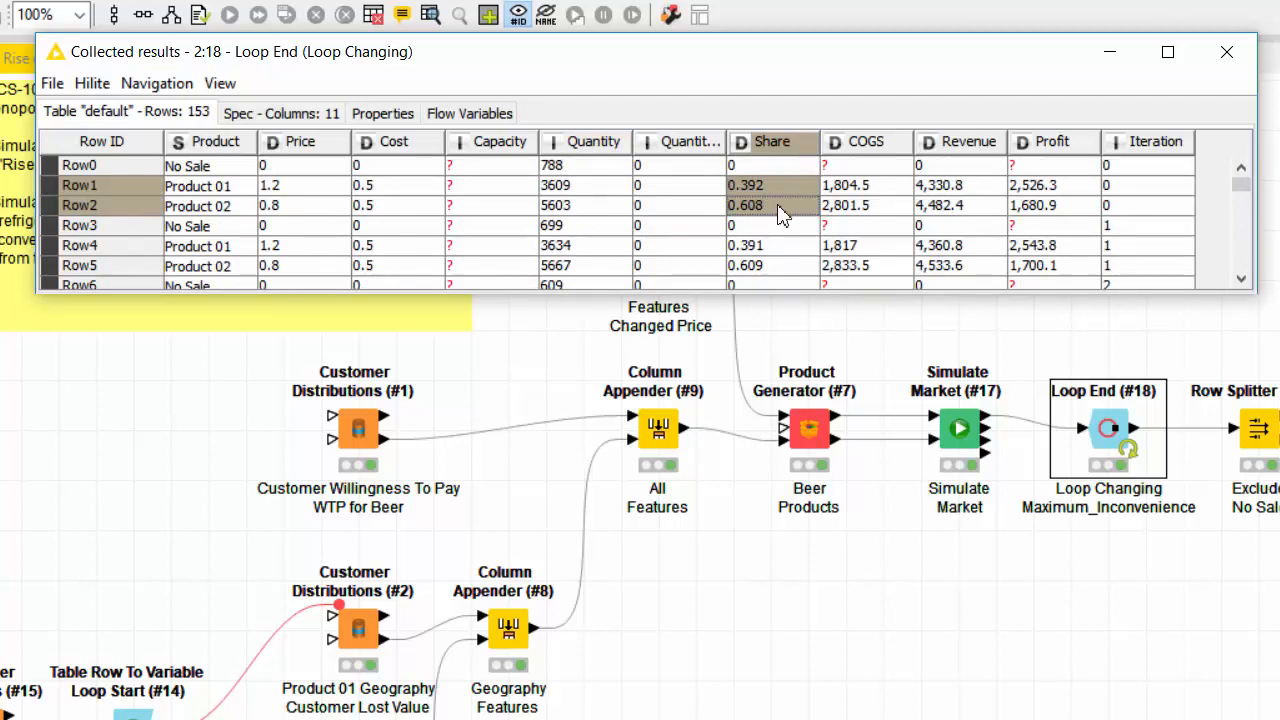
pyautogui.scroll(-20, 780, 215)
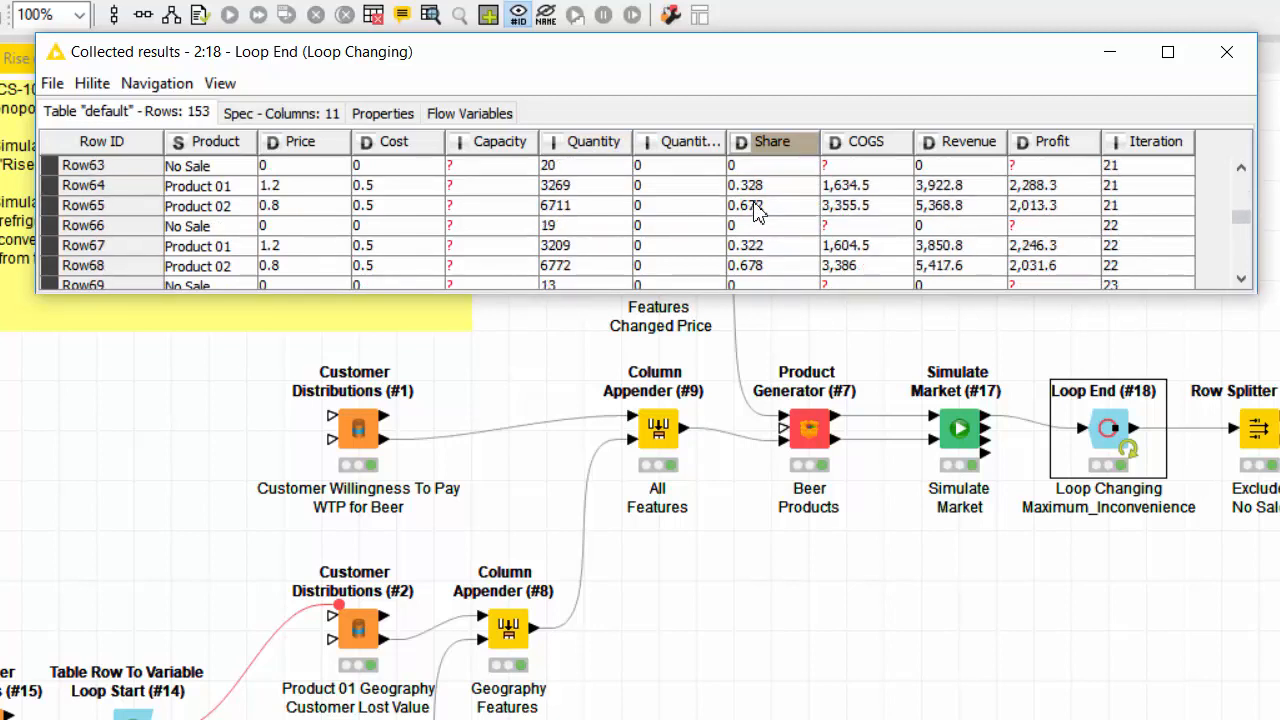
pyautogui.scroll(-4, 757, 210)
pyautogui.click(772, 247)
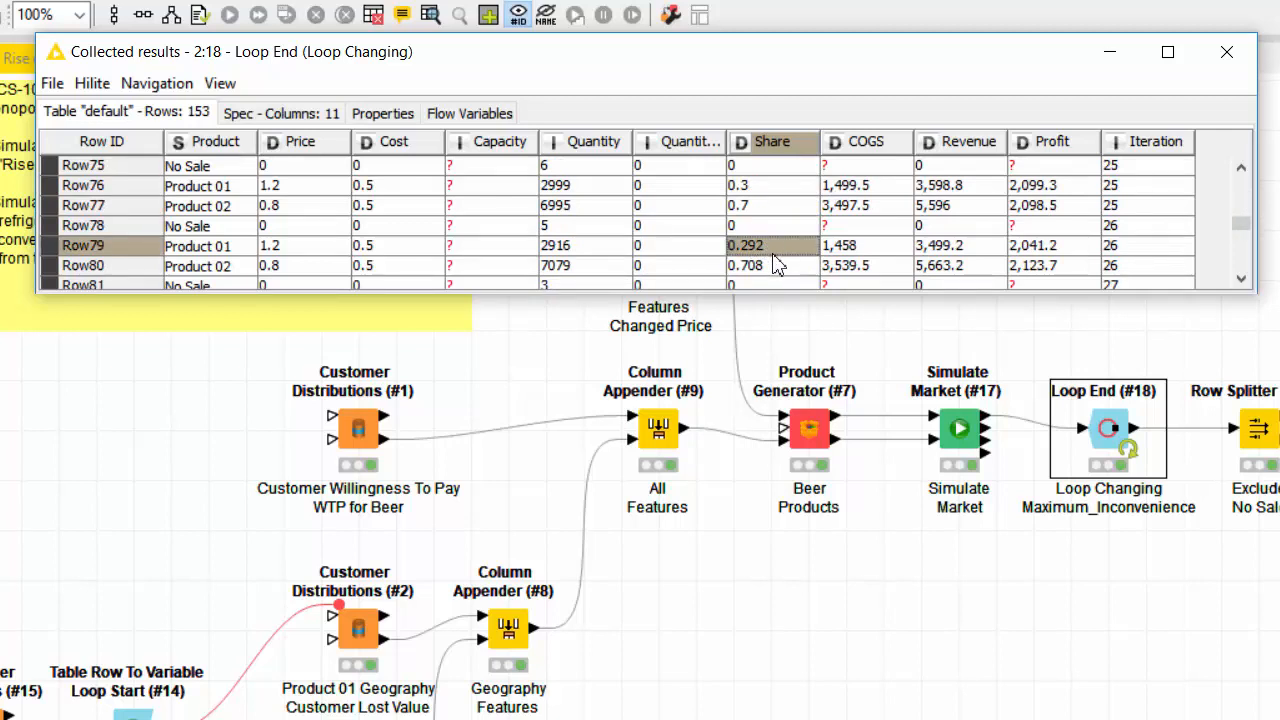
pyautogui.keyDown('shift'); pyautogui.click(778, 265); pyautogui.keyUp('shift')
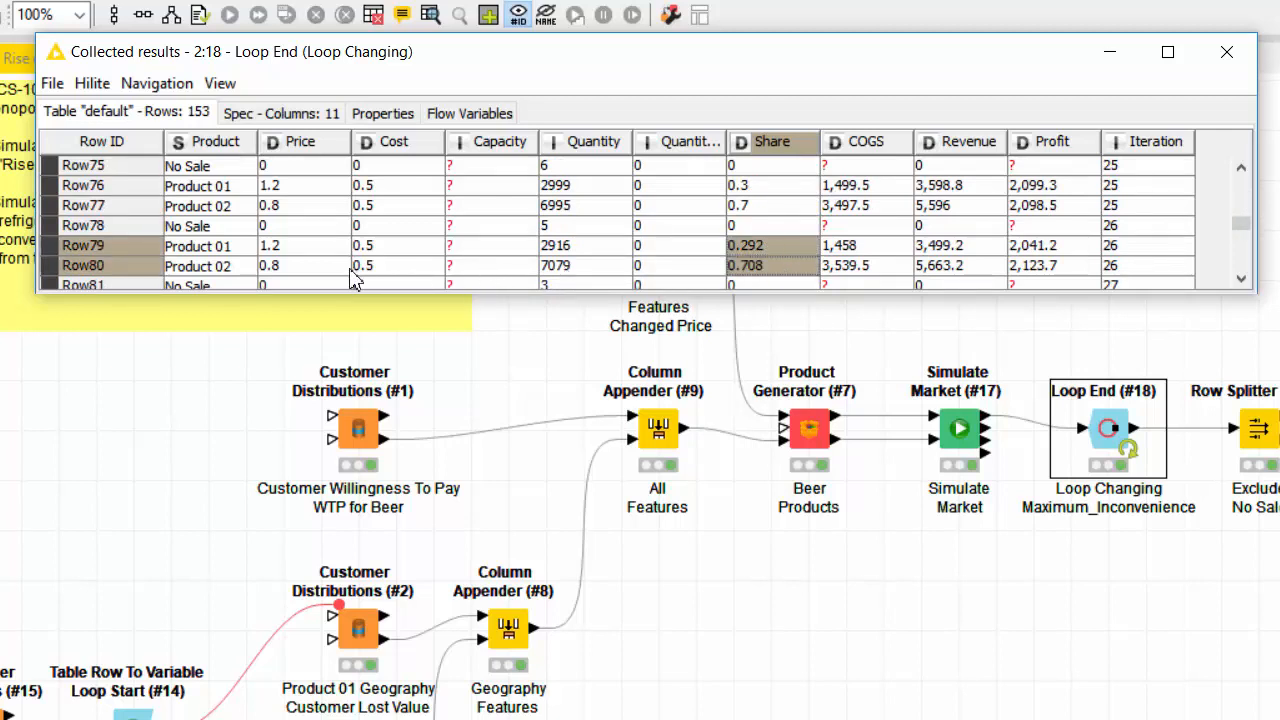
# Check the Product 01 and Product 02 shares of iterations 39 and 40, selecting Row118 and Row119, then Row121 and Row122.
pyautogui.scroll(-15, 750, 258)
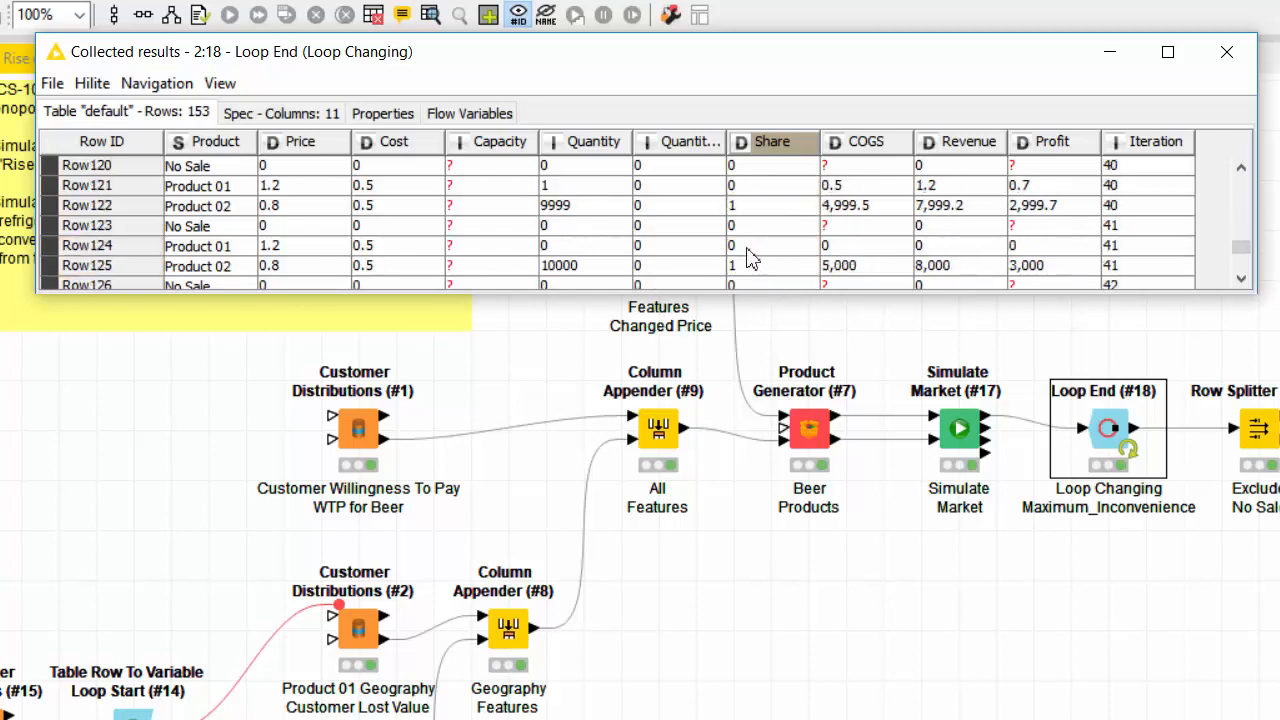
pyautogui.scroll(2, 779, 258)
pyautogui.click(776, 247)
pyautogui.keyDown('shift'); pyautogui.click(779, 266); pyautogui.keyUp('shift')
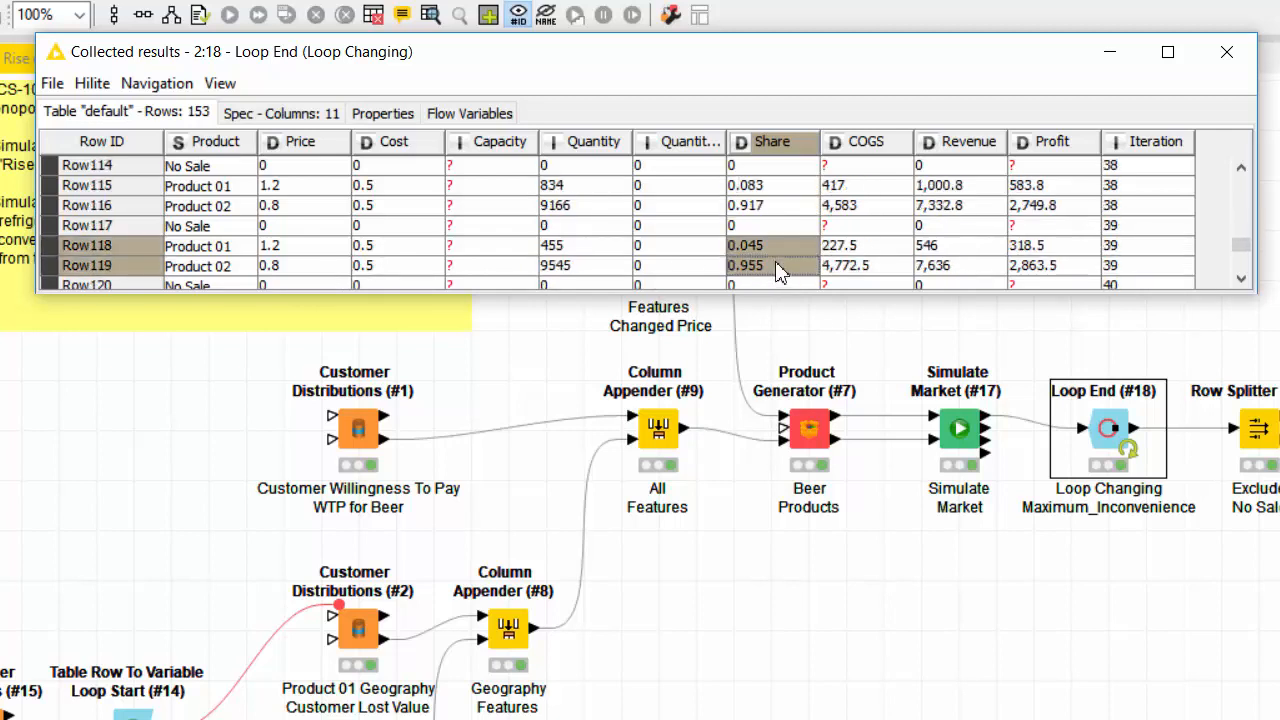
pyautogui.click(1241, 279)
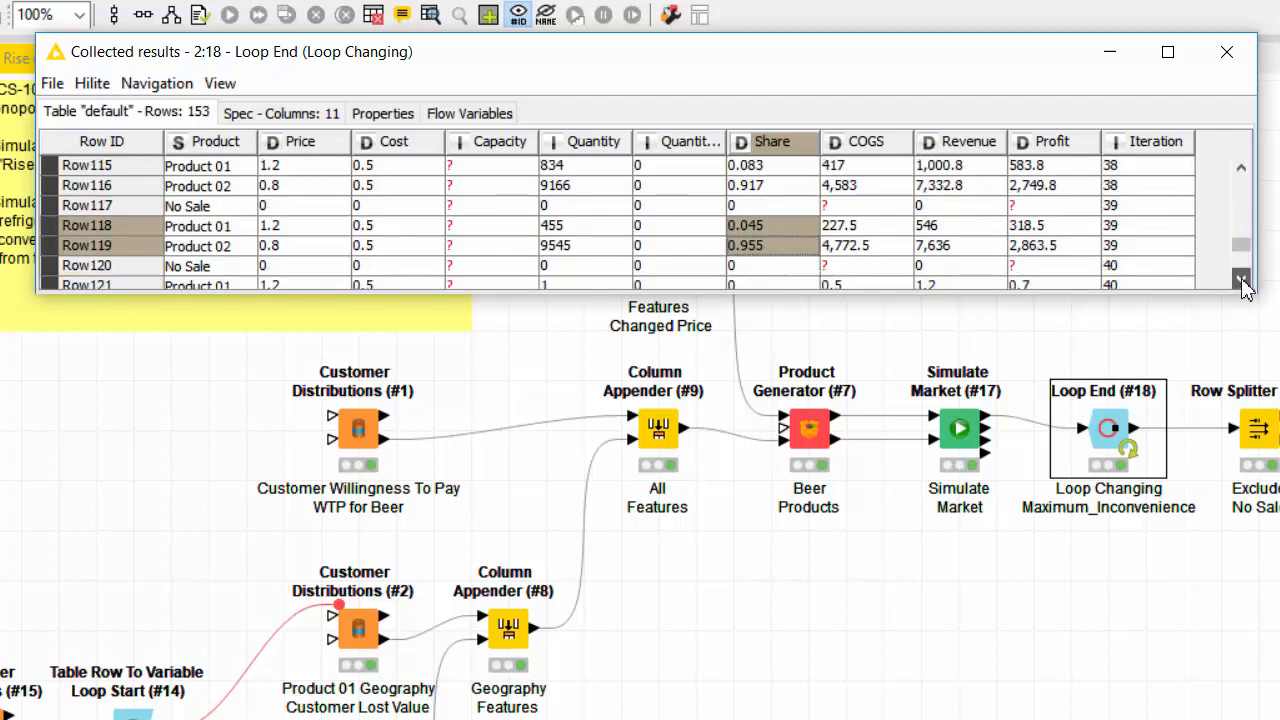
pyautogui.click(1241, 279)
pyautogui.click(1241, 279)
pyautogui.click(780, 271)
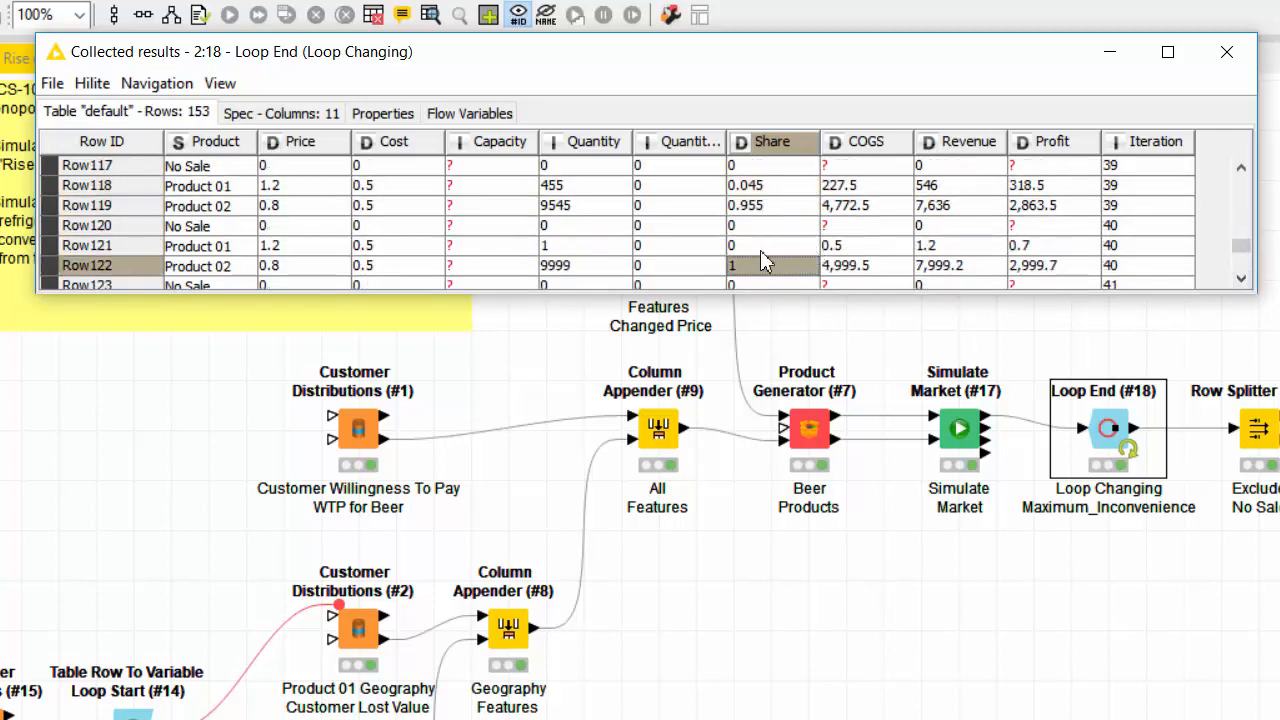
pyautogui.keyDown('shift'); pyautogui.click(760, 248); pyautogui.keyUp('shift')
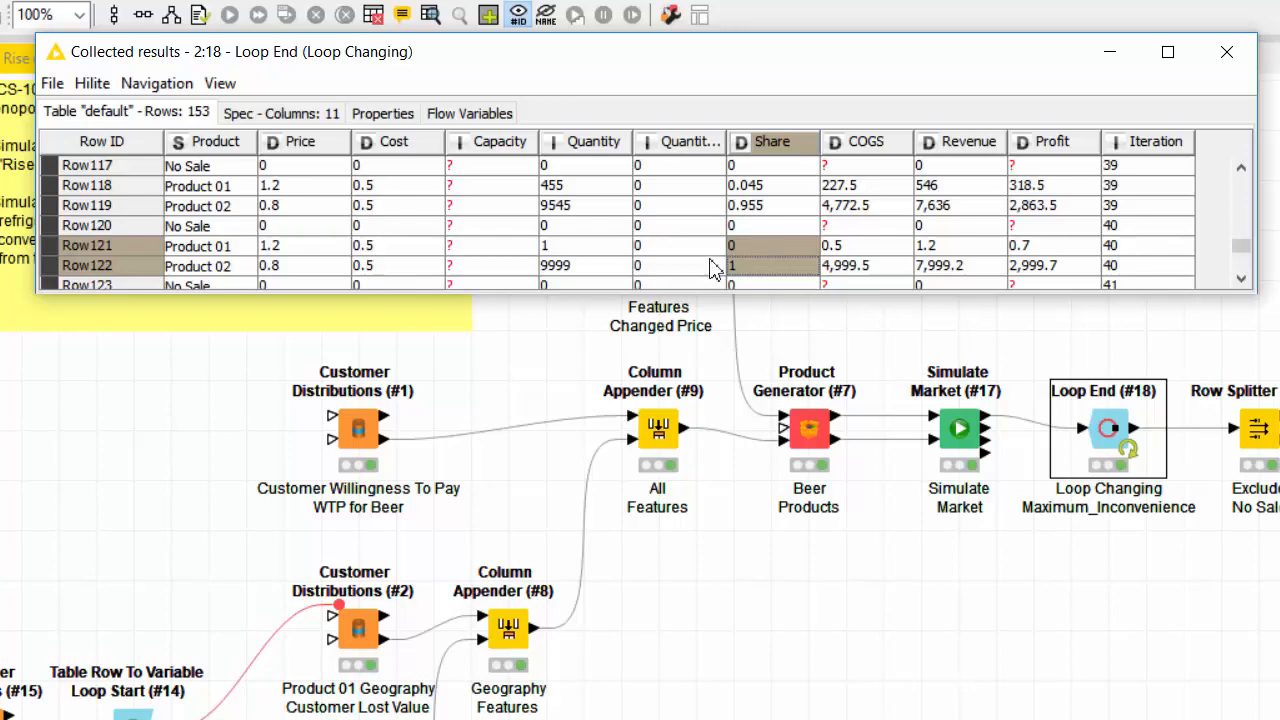
# Highlight the Price and Share of Product 02 together in Row122, then close the Collected results.
pyautogui.click(290, 270)
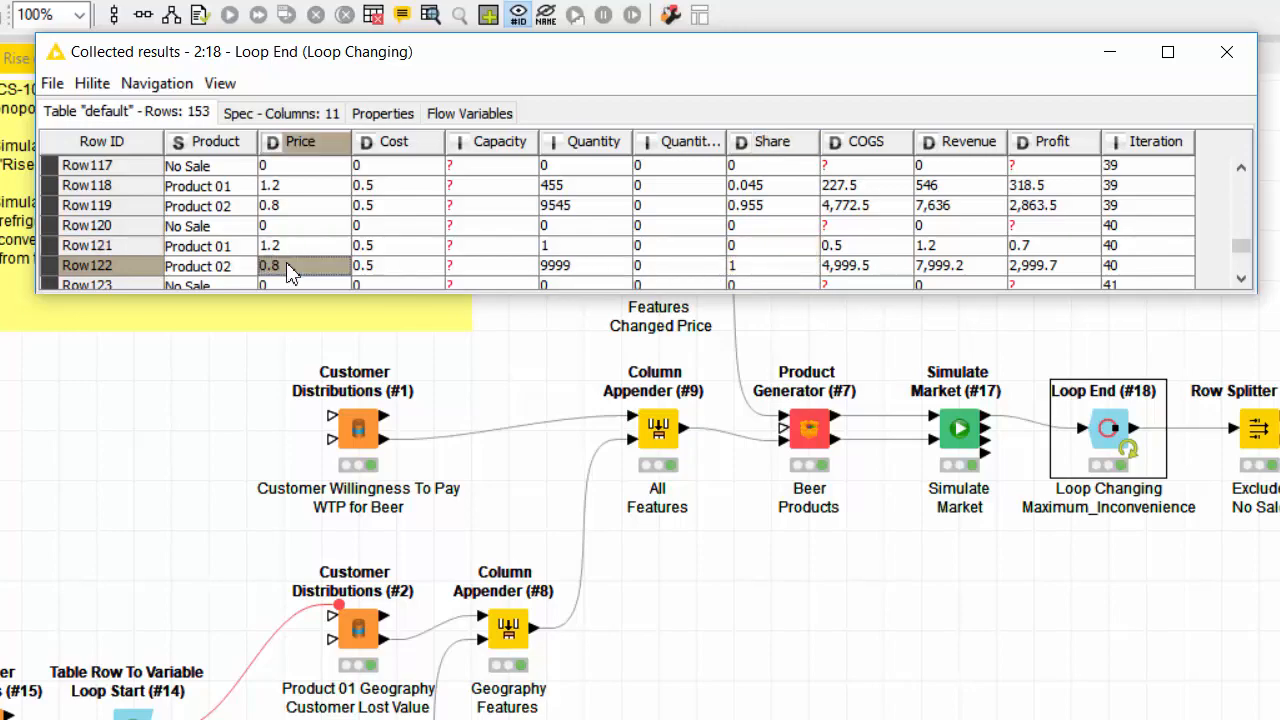
pyautogui.keyDown('ctrl'); pyautogui.click(772, 270); pyautogui.keyUp('ctrl')
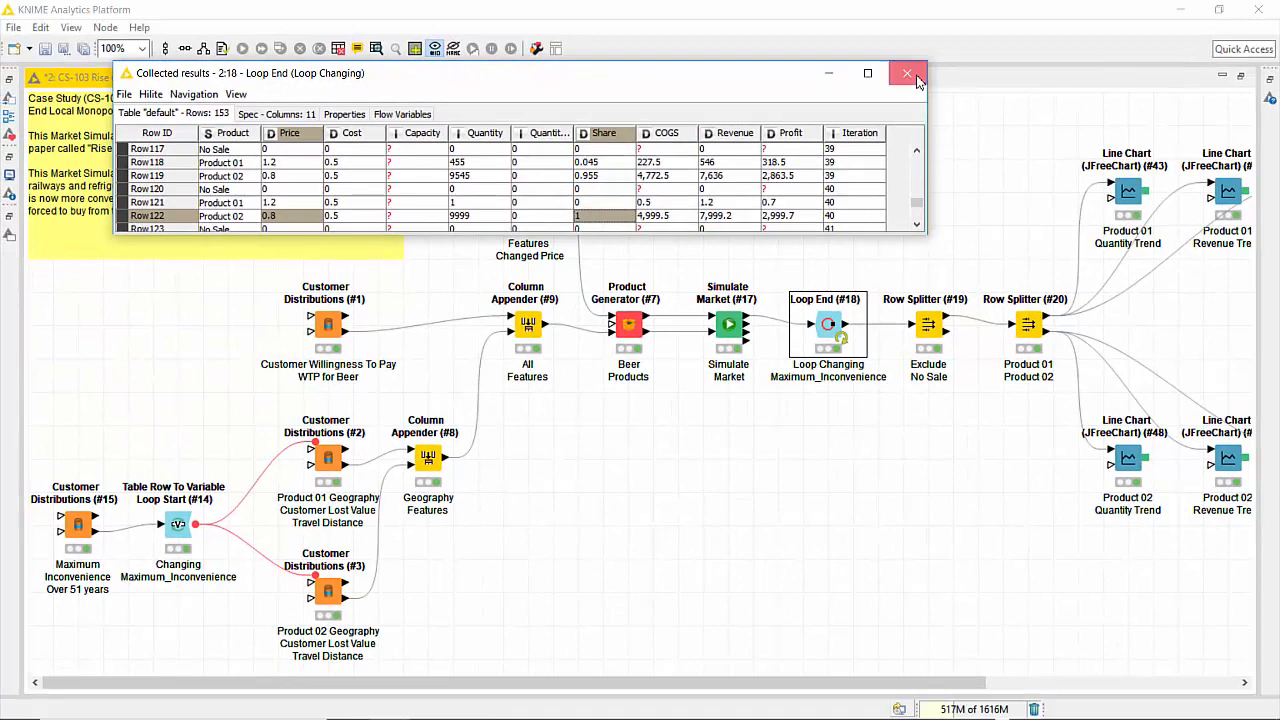
pyautogui.click(960, 69)
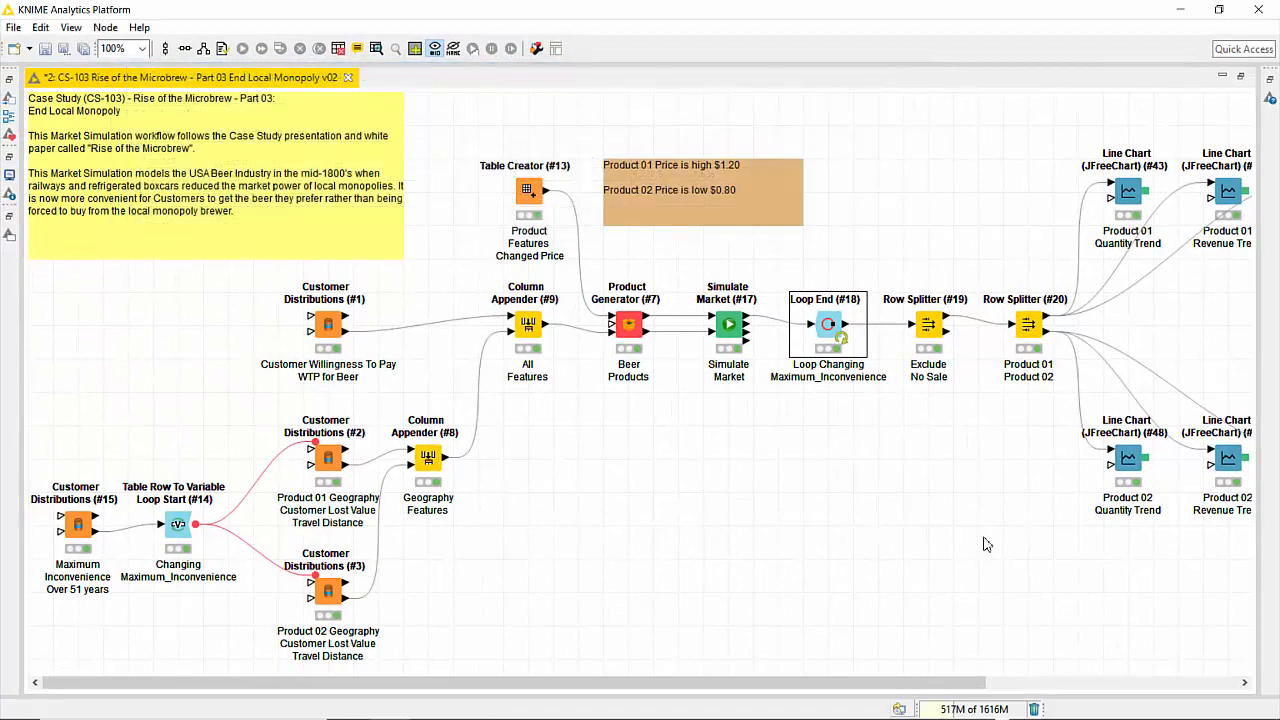
# View the Quantity Trend line charts of Product 01 (#43) and Product 02 (#48) one after the other, closing each.
pyautogui.moveTo(978, 683); pyautogui.dragTo(1234, 690)
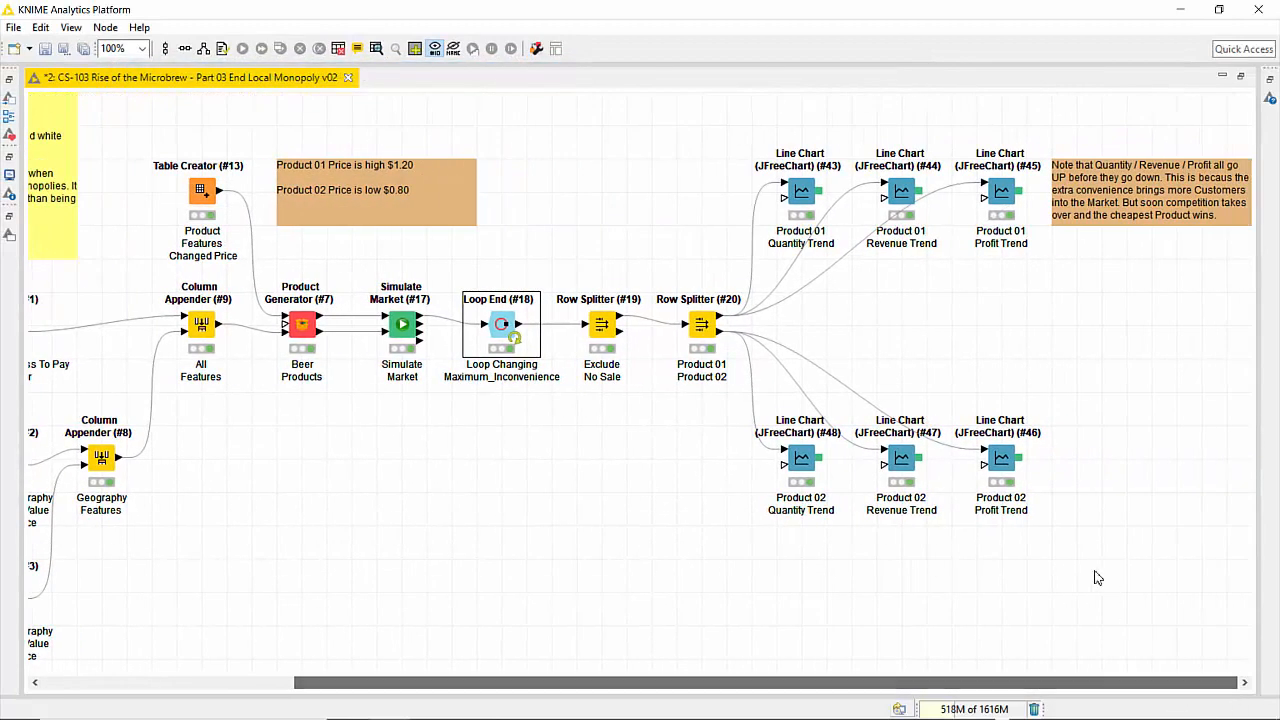
pyautogui.rightClick(800, 192)
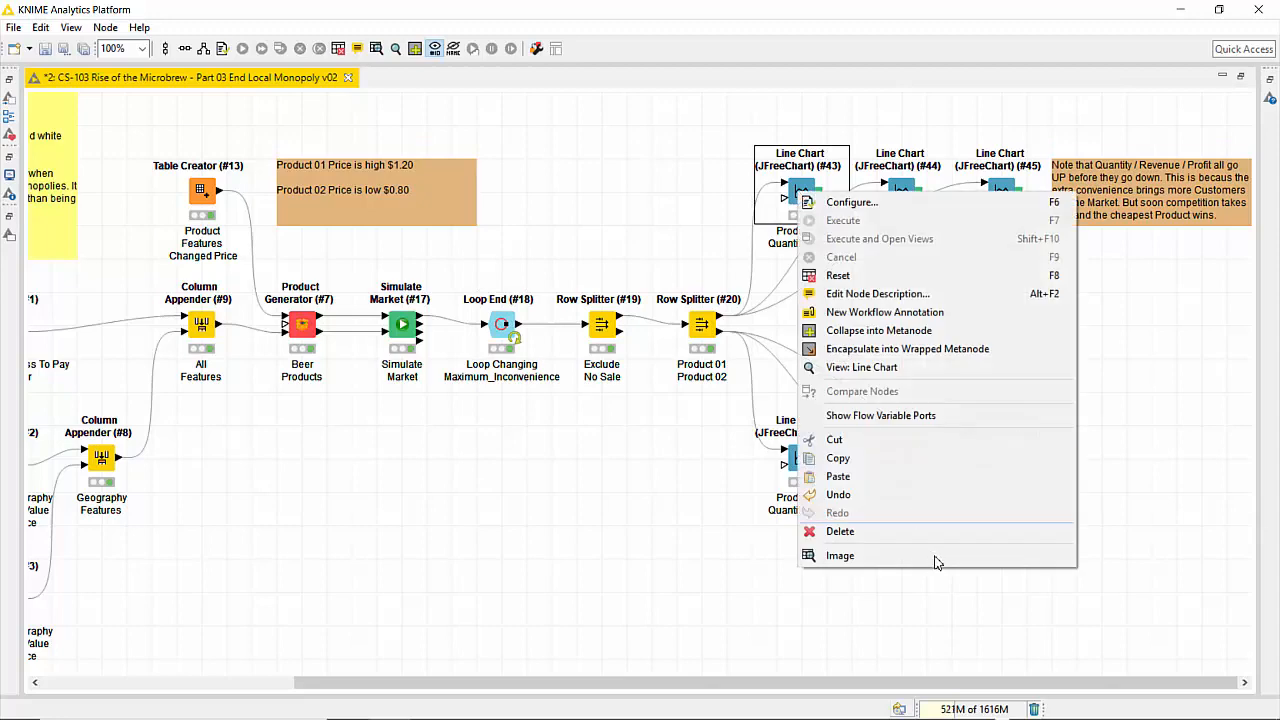
pyautogui.click(872, 367)
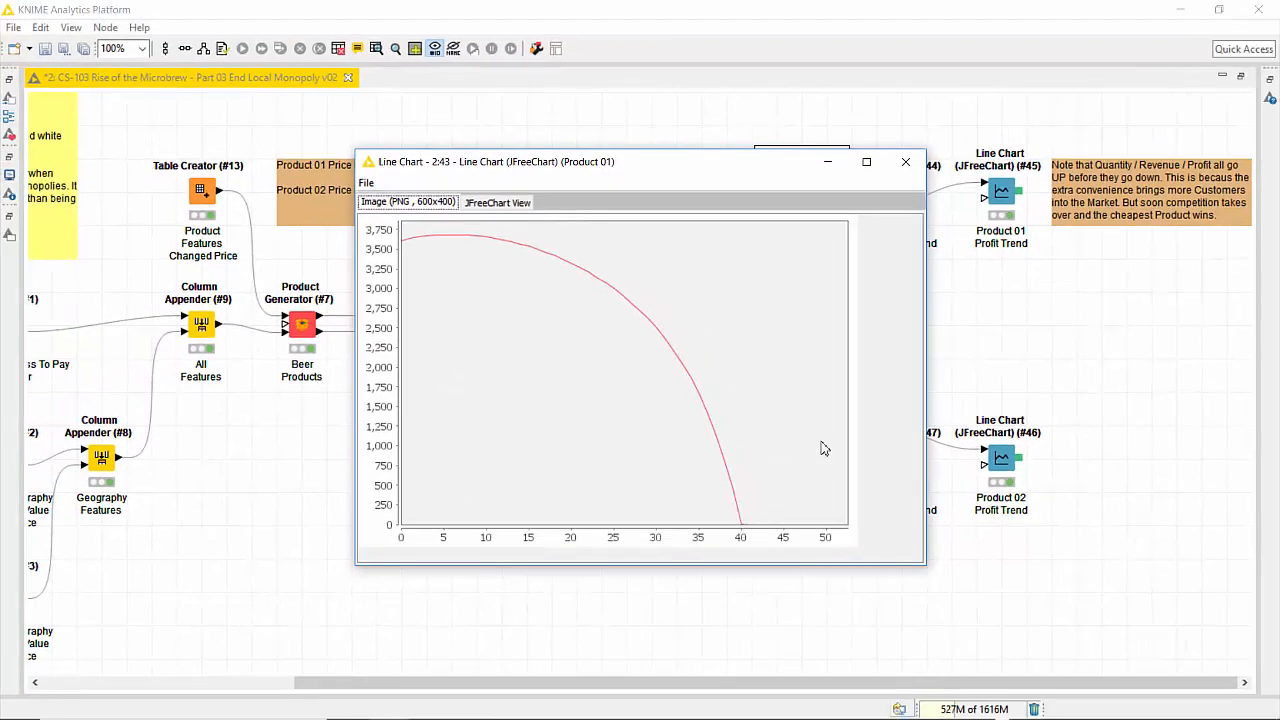
pyautogui.click(906, 162)
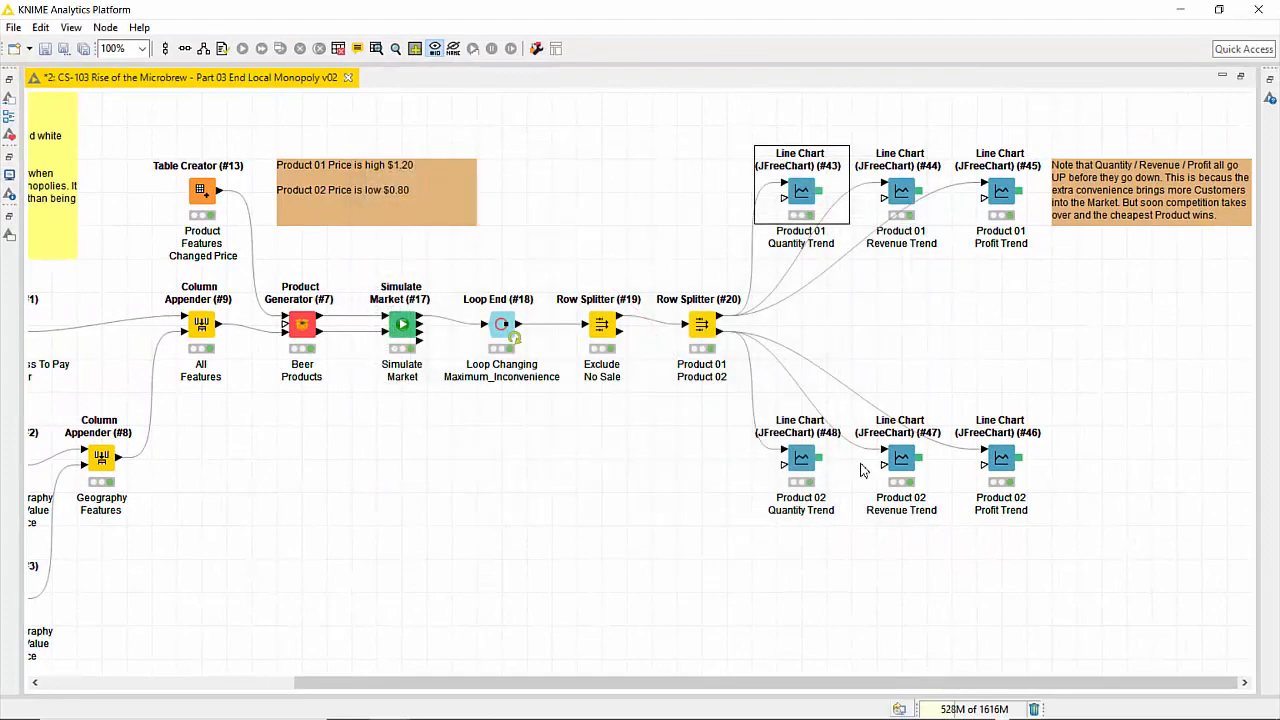
pyautogui.rightClick(800, 476)
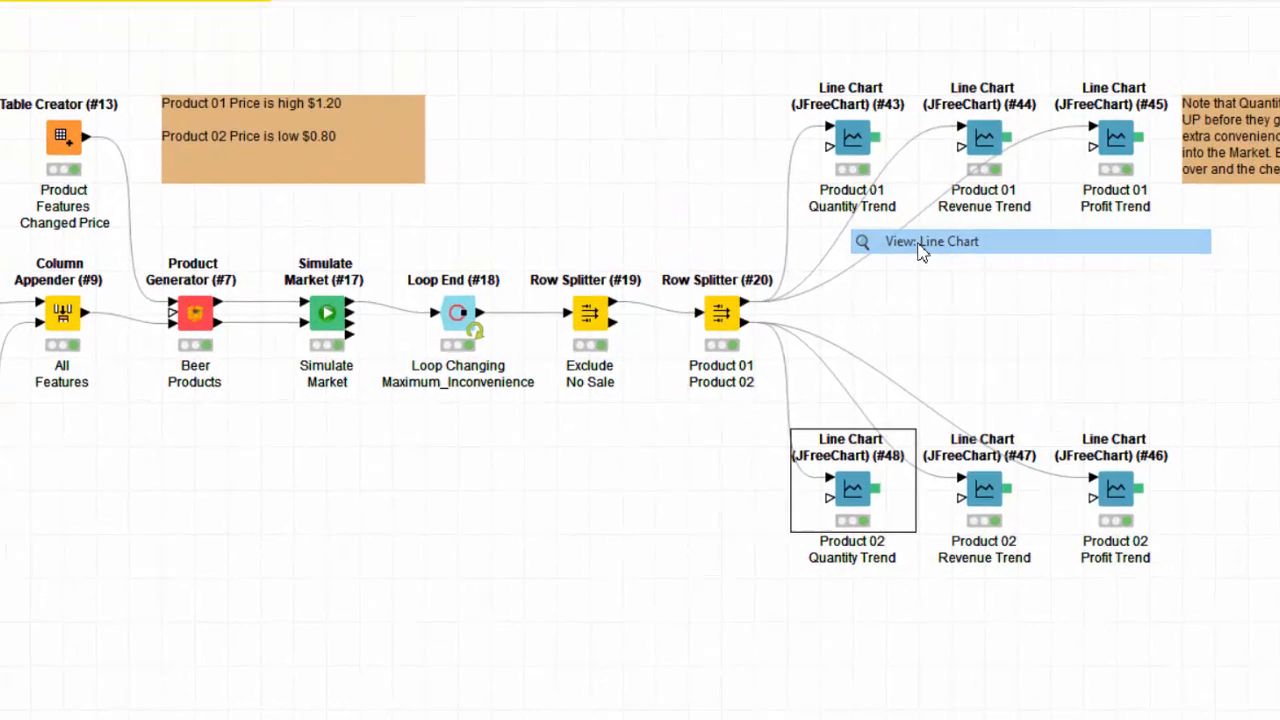
pyautogui.click(921, 246)
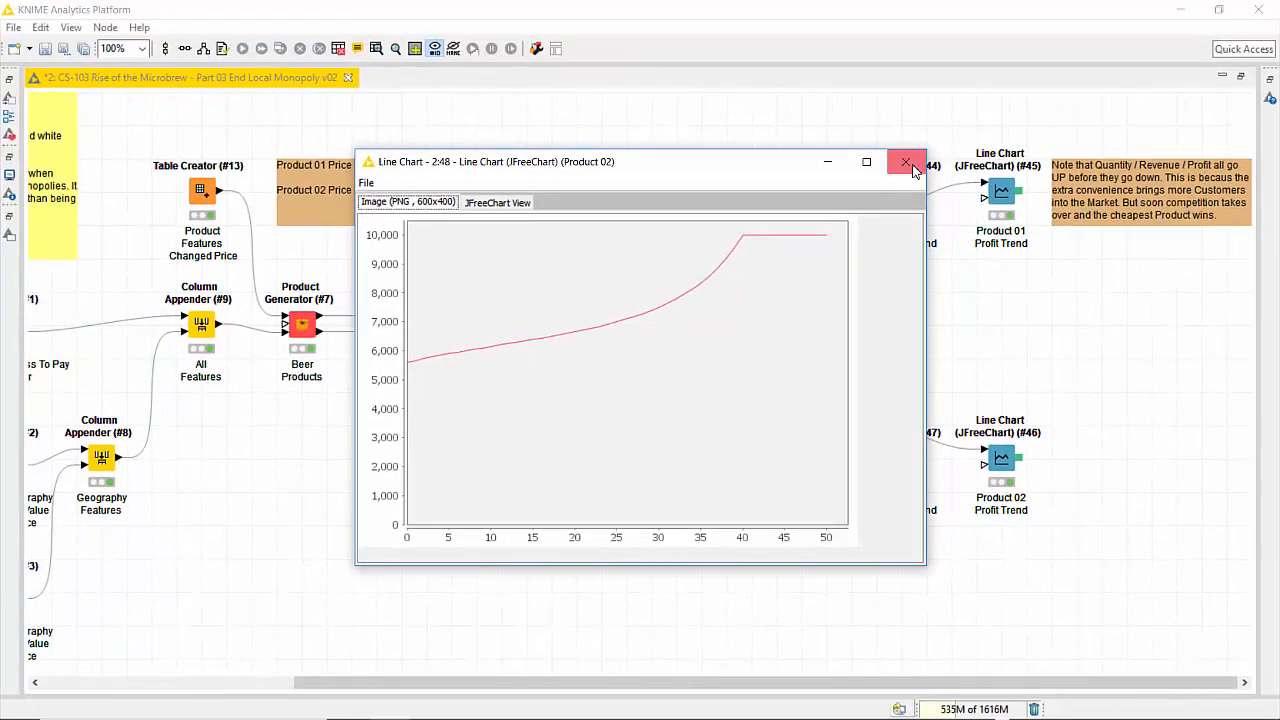
pyautogui.click(906, 163)
# View the Profit Trend line charts of Product 01 (#45) and Product 02 (#46) one after the other, closing each.
pyautogui.rightClick(1000, 200)
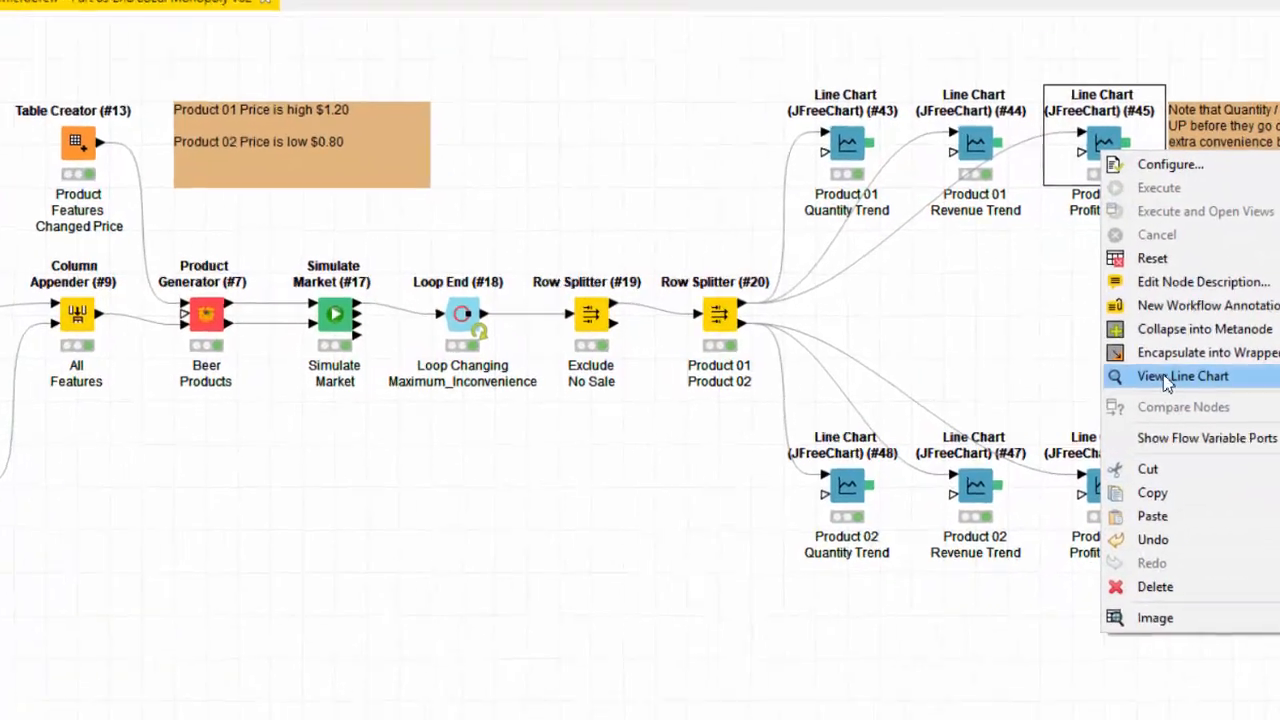
pyautogui.click(1040, 371)
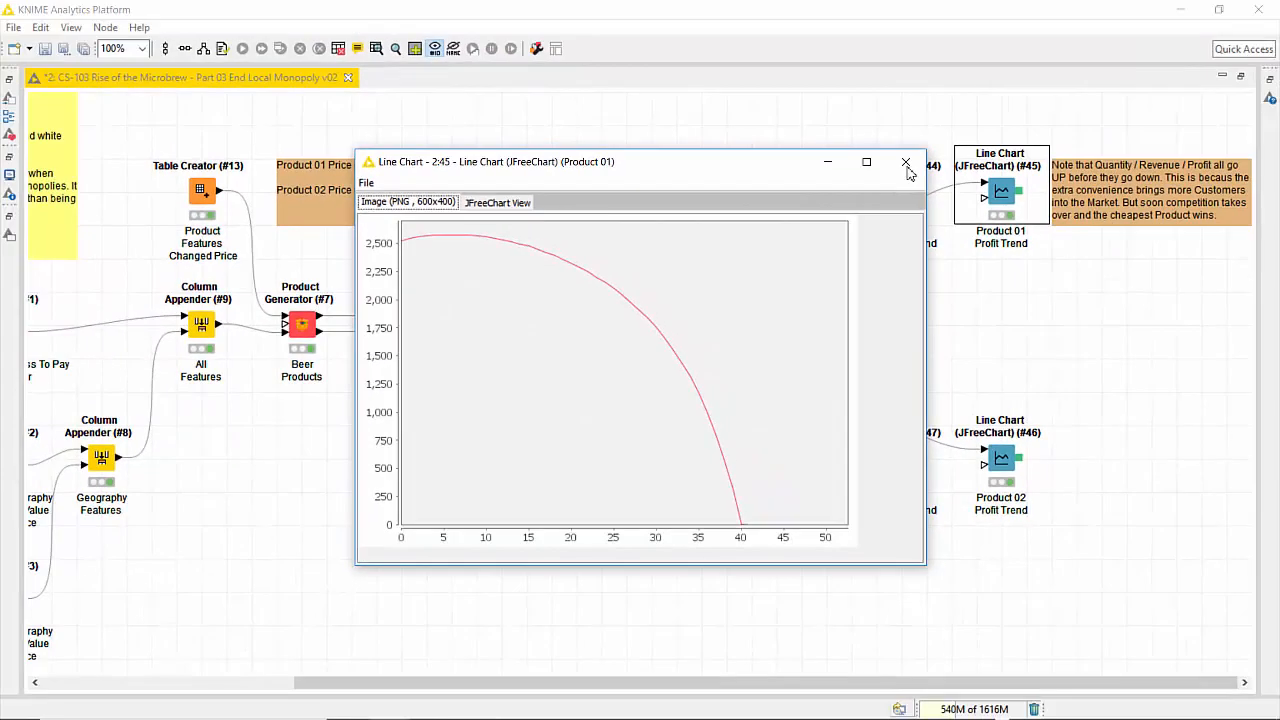
pyautogui.click(906, 163)
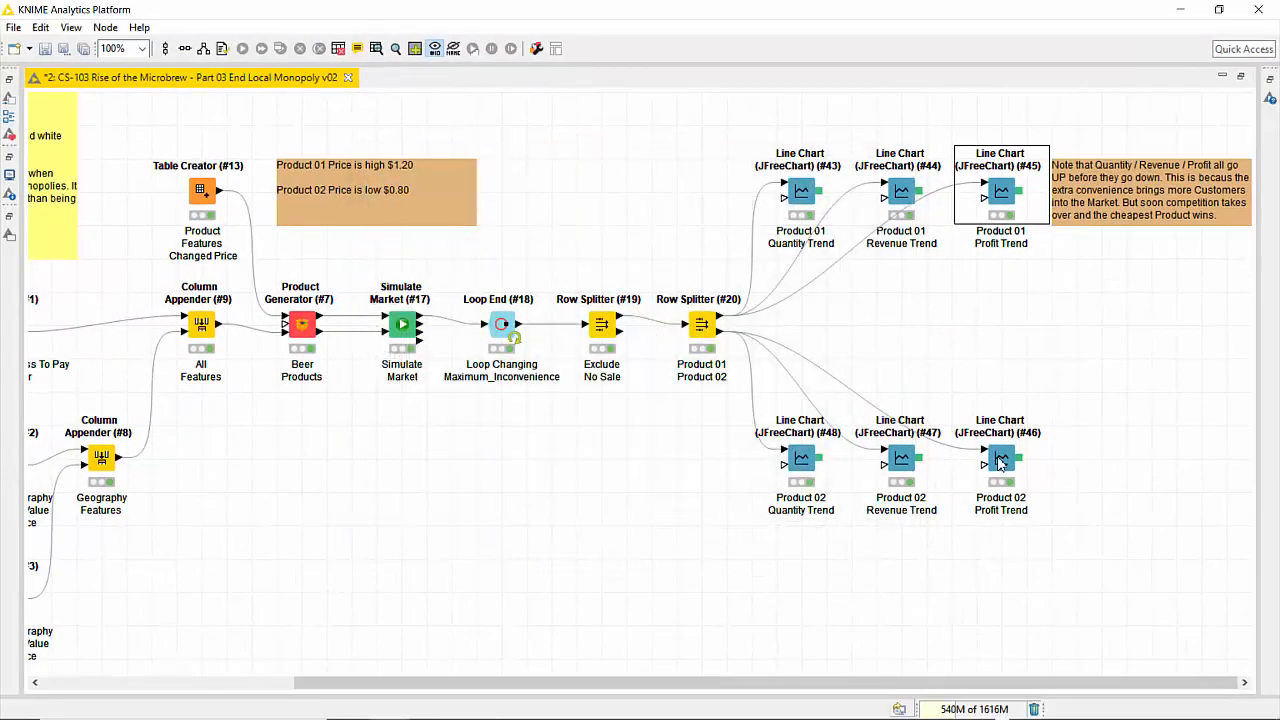
pyautogui.rightClick(1000, 462)
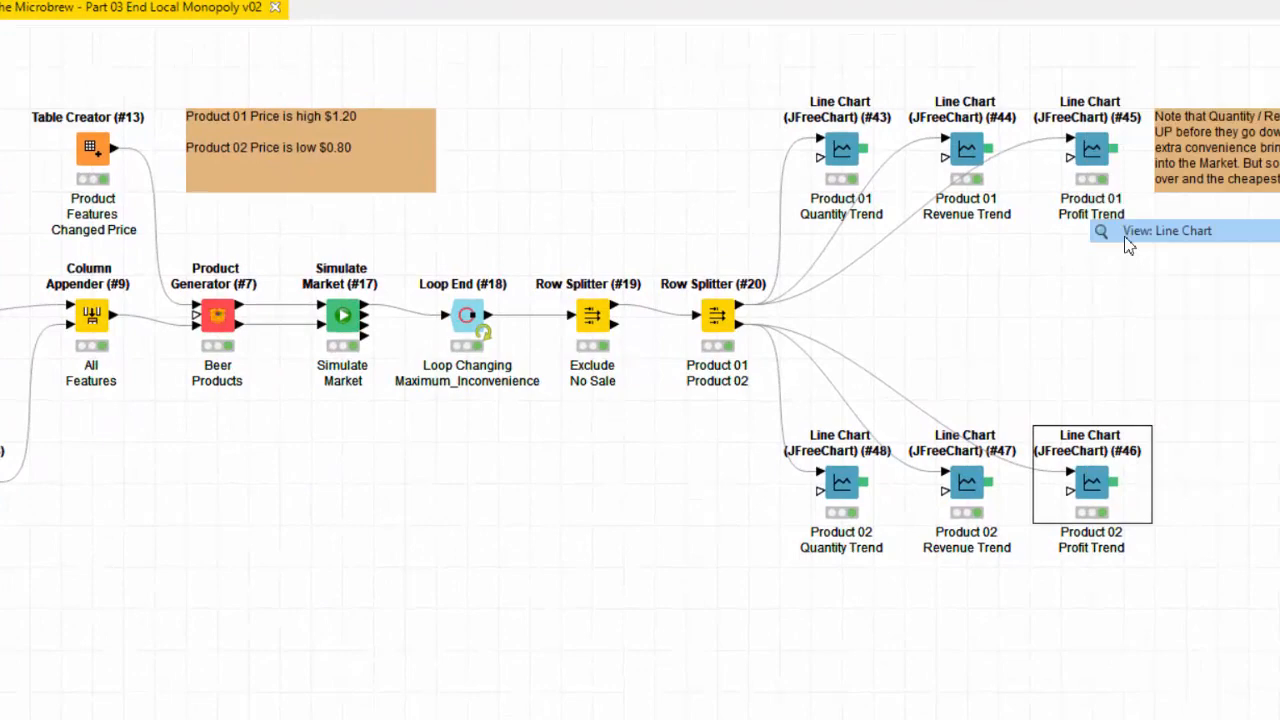
pyautogui.click(1036, 281)
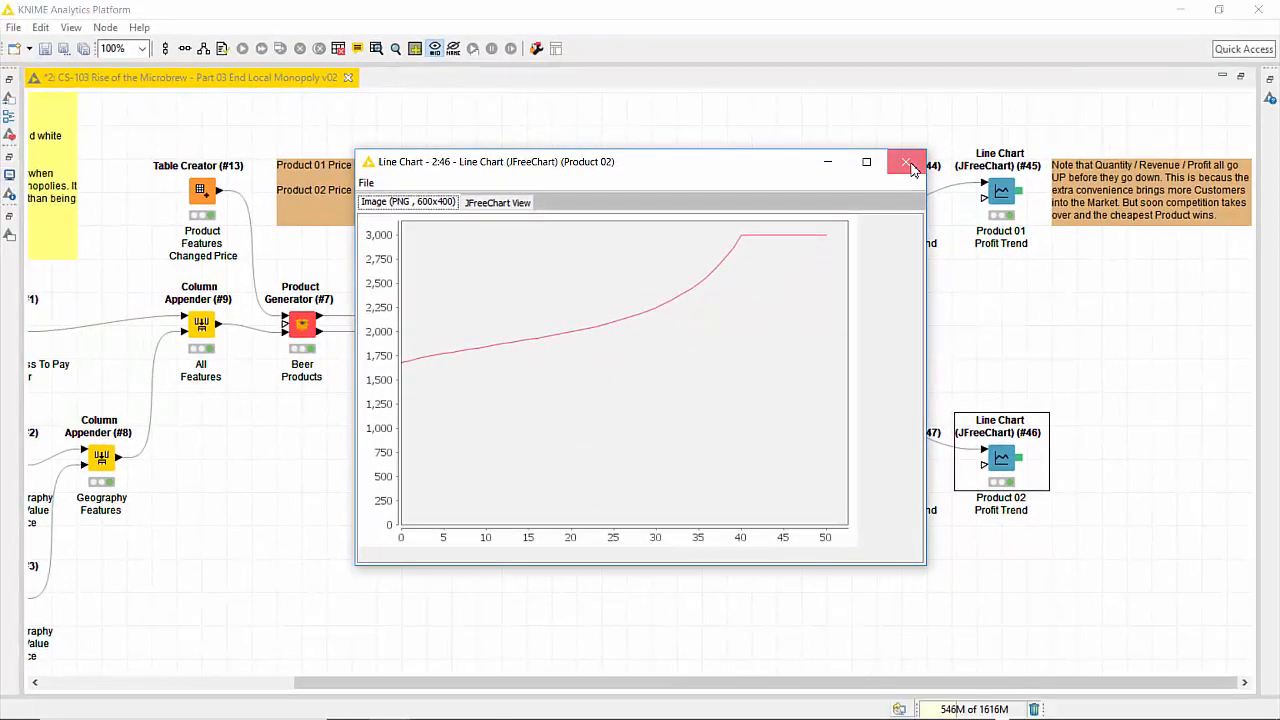
pyautogui.click(1038, 62)
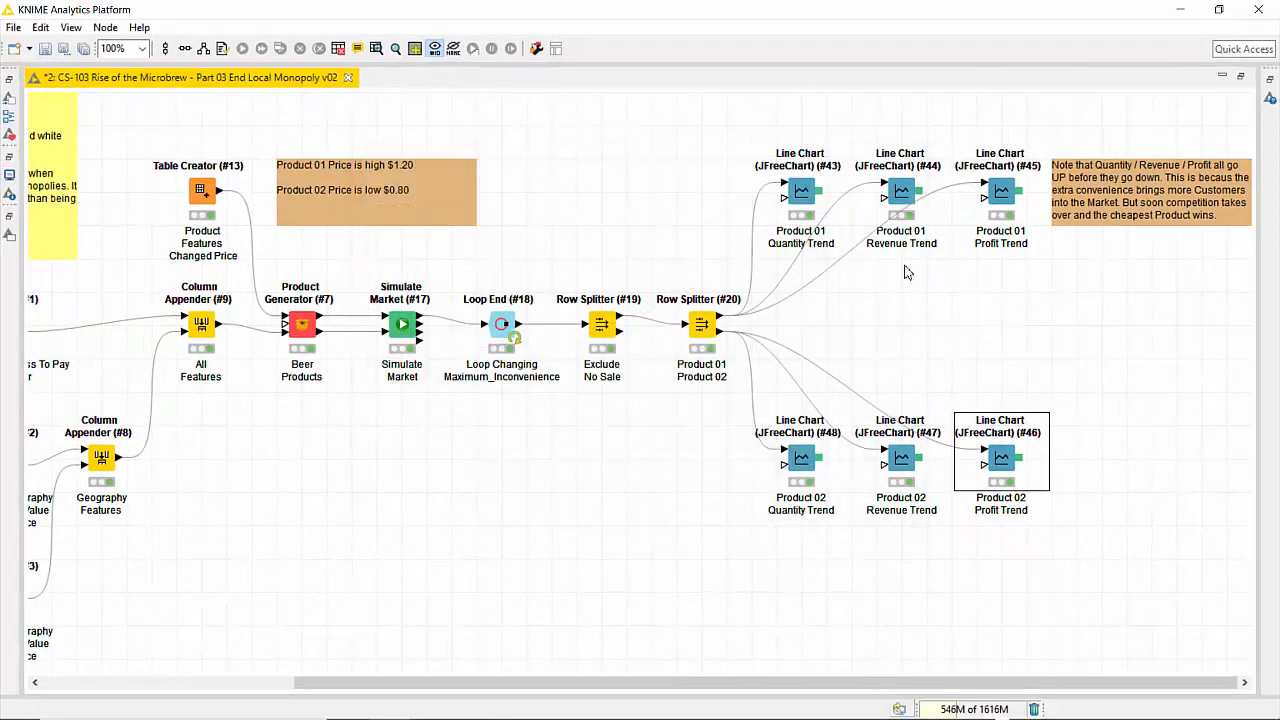